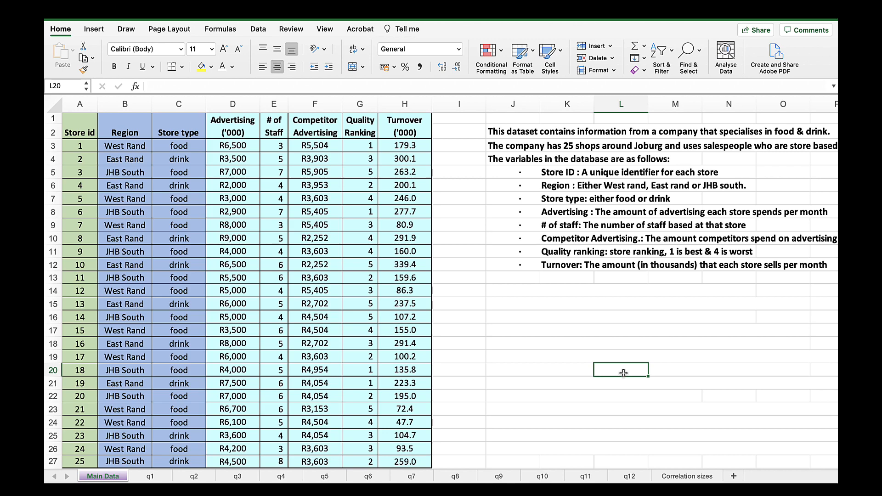
Step: Read the variable descriptions and questions Q1 to Q7 beside the main data, and open the q1 sheet
scroll(623, 373, right, 5)
scroll(643, 364, up, 2)
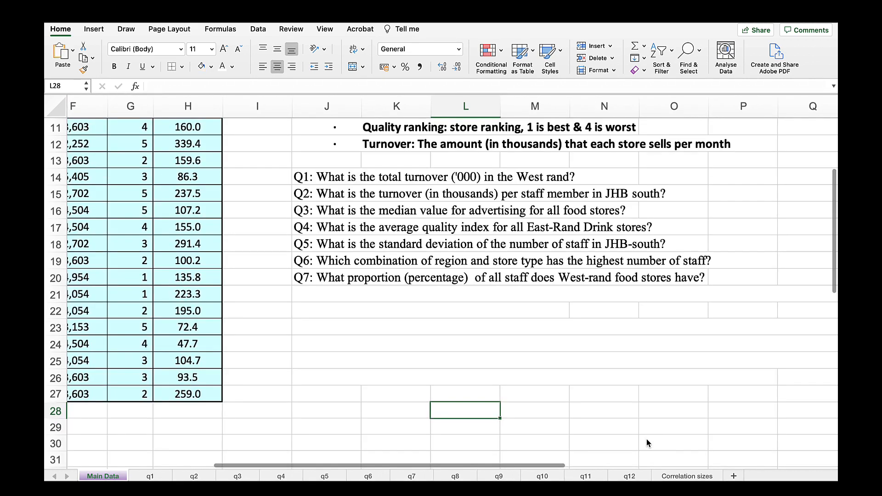
scroll(647, 439, left, 1)
scroll(646, 440, up, 1)
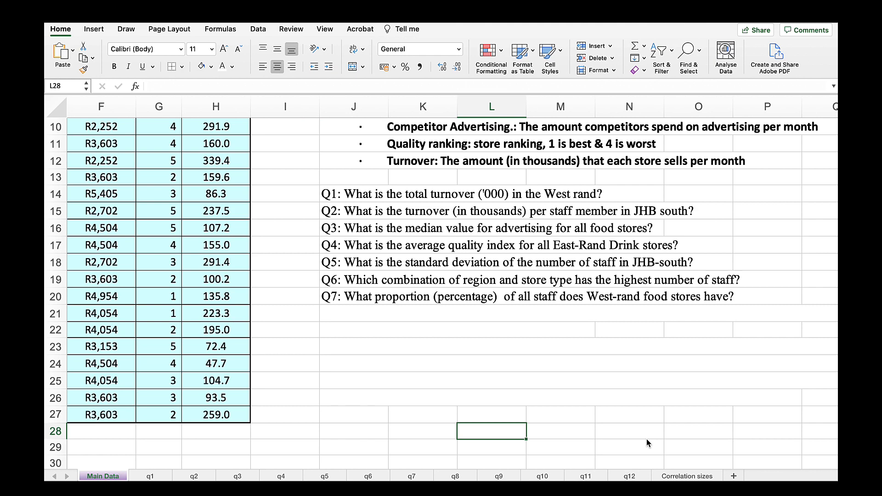
key(ctrl+Page_Down)
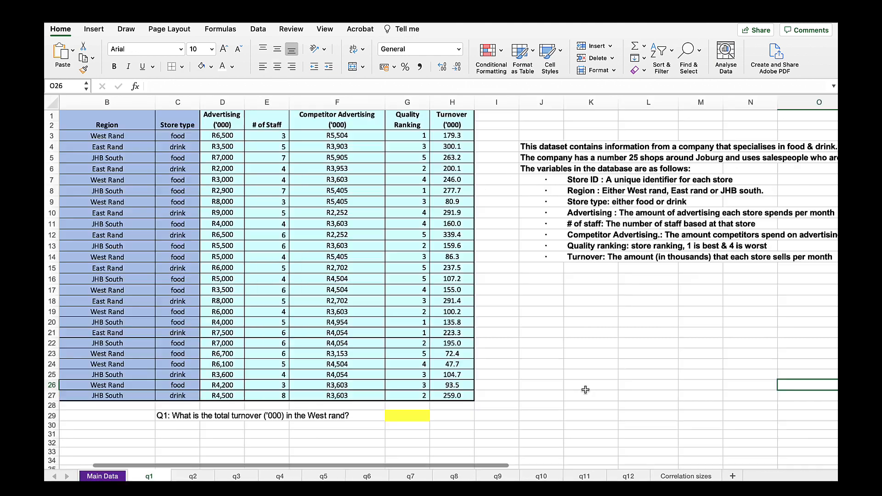
scroll(585, 390, left, 3)
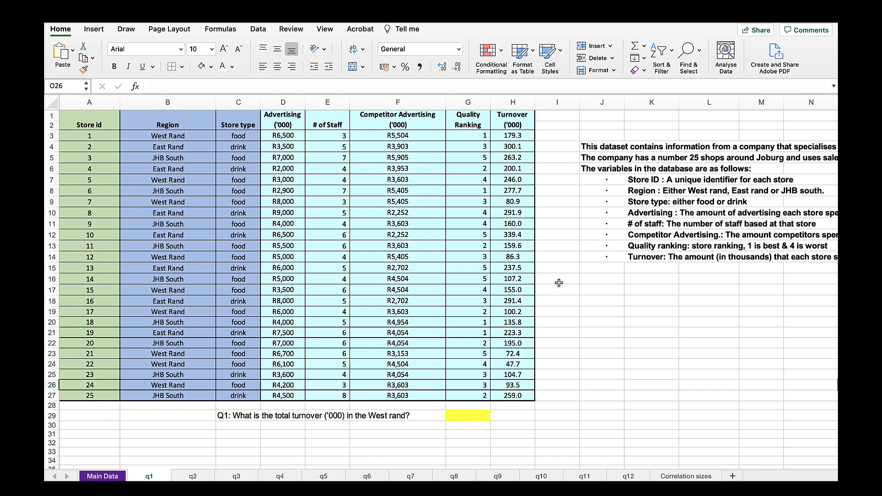
Step: Highlight the starting cells of the Turnover and Region variable descriptions (columns J and K, rows 14 and 8) in yellow
drag(597, 258, 671, 257)
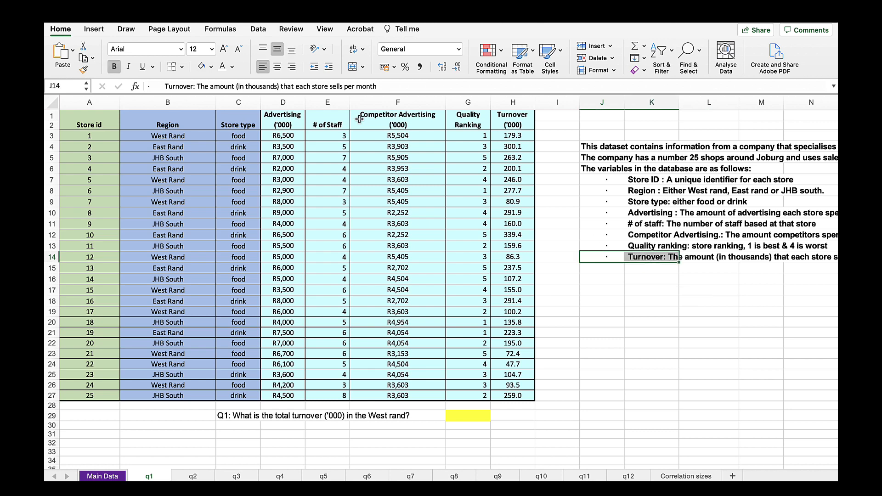
click(211, 67)
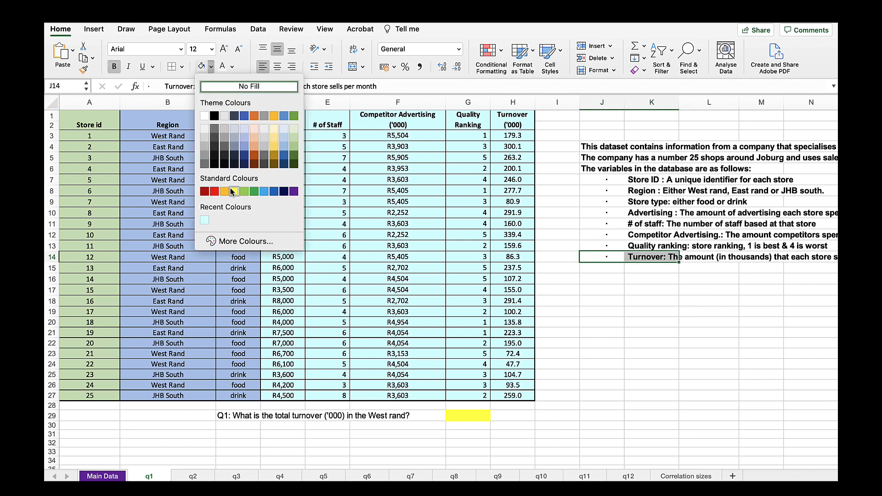
click(233, 191)
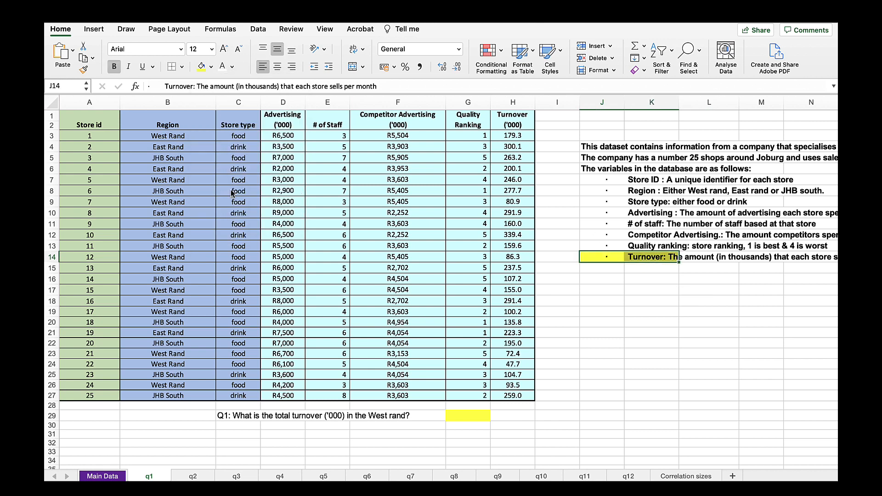
click(595, 450)
click(596, 191)
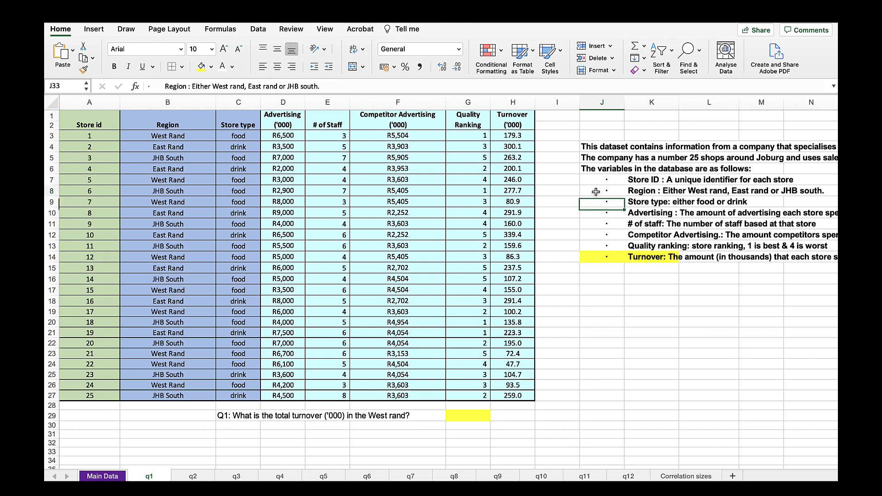
drag(597, 192, 650, 191)
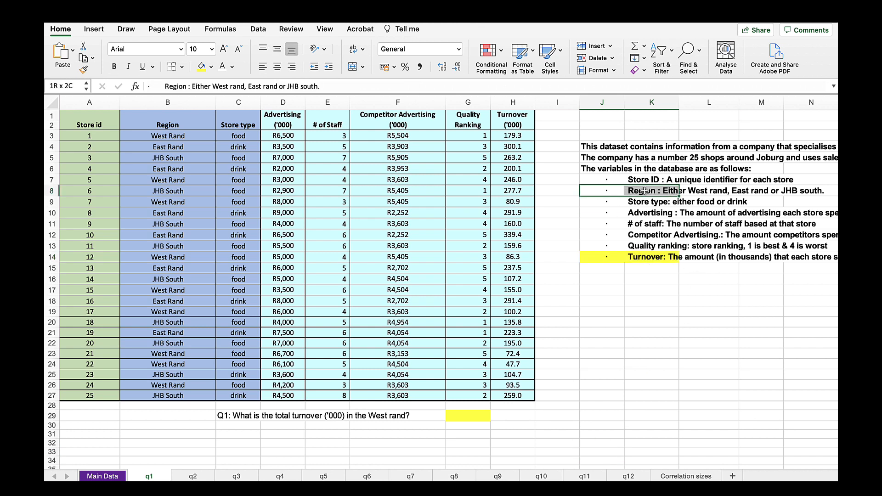
click(201, 66)
click(641, 396)
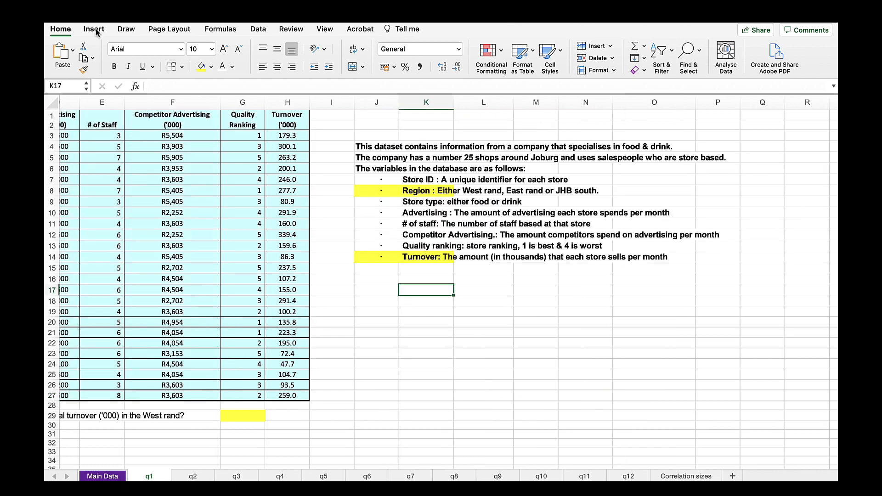
Step: Create a pivot table from the q1 data range A1:H27, placed on the existing worksheet at cell K17
click(95, 30)
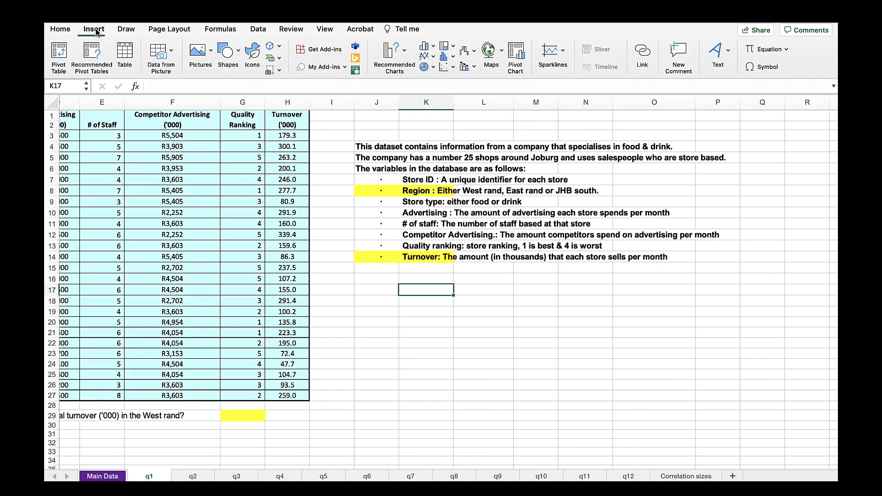
click(60, 55)
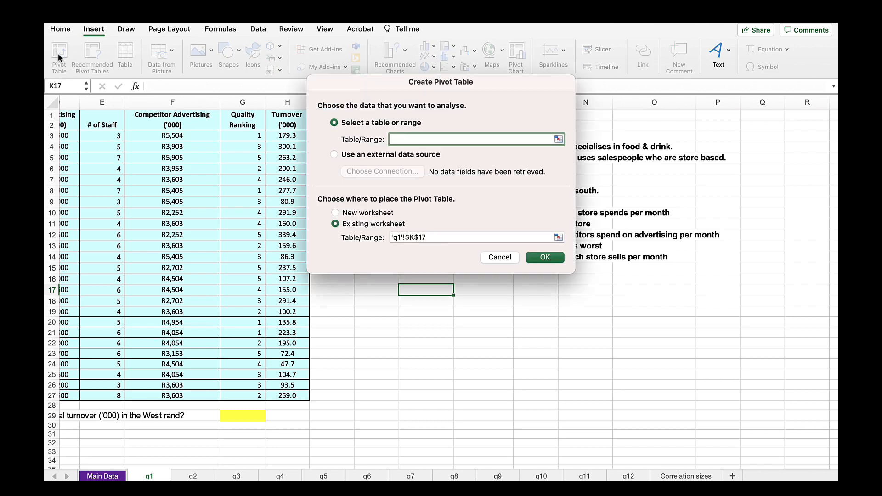
click(294, 395)
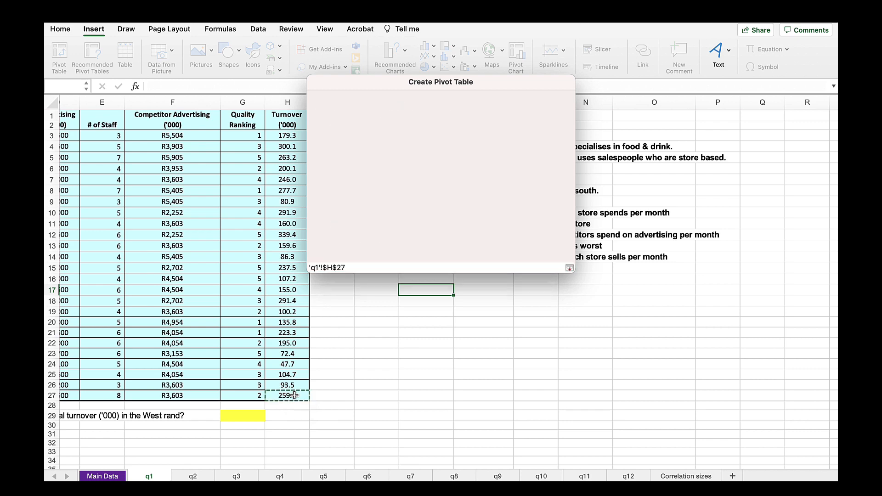
drag(294, 395, 102, 115)
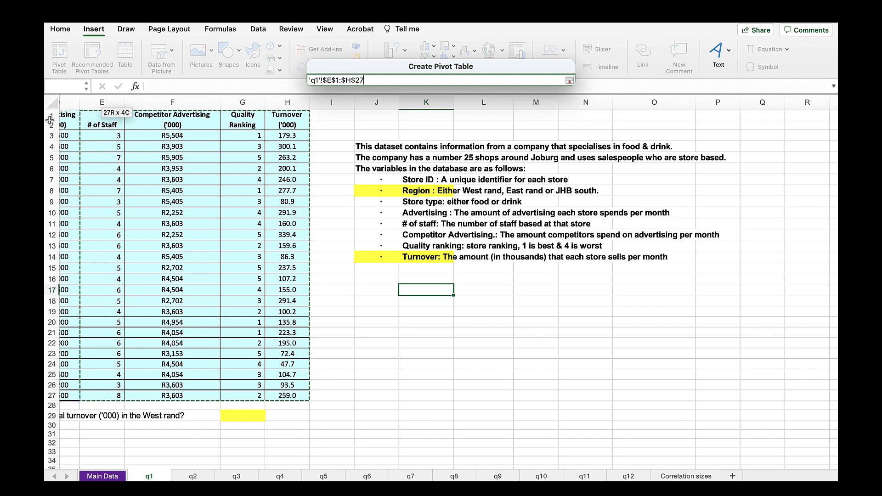
key(Return)
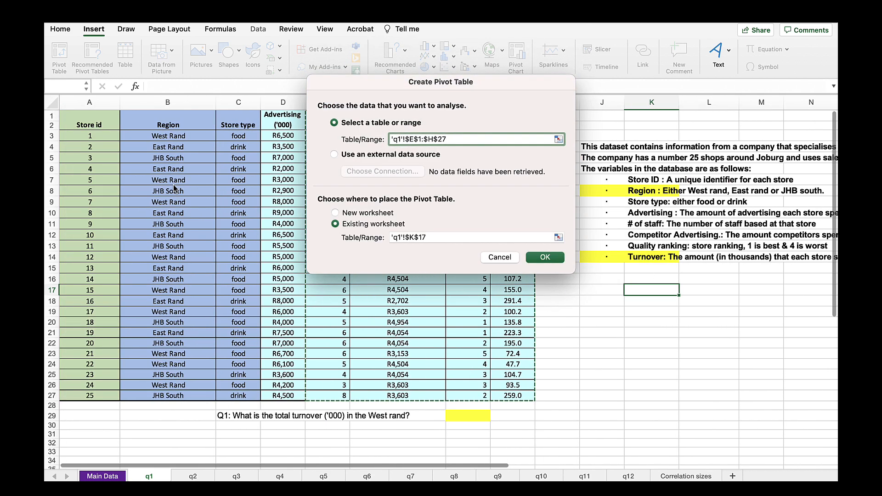
shift+click(89, 116)
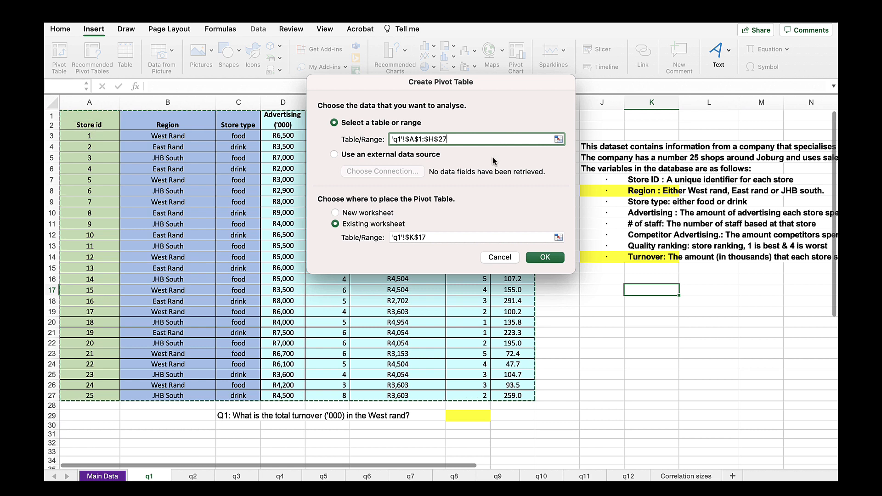
click(552, 263)
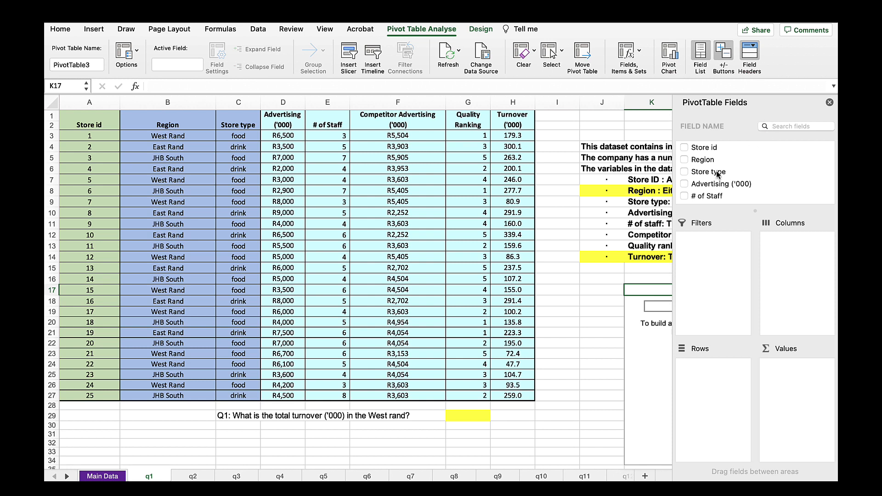
Step: Set up the pivot table with Region as rows and the sum of Turnover ('000) as values, and close the field list
click(685, 159)
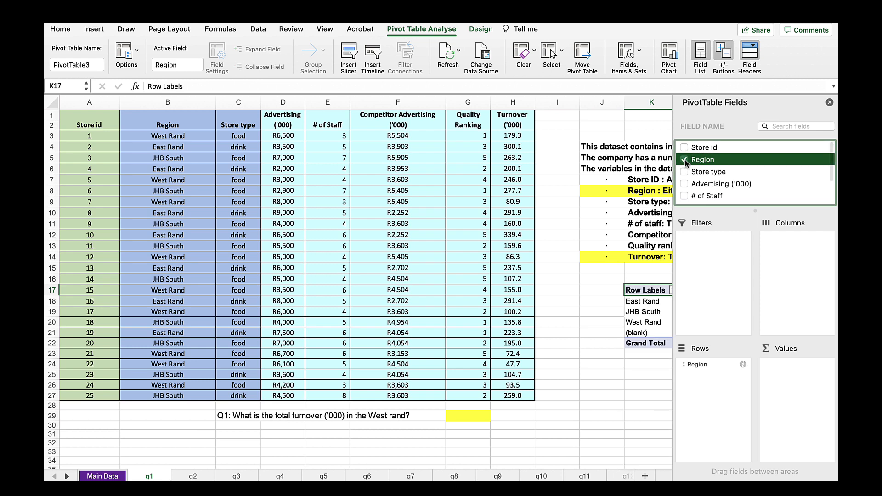
scroll(749, 177, down, 2)
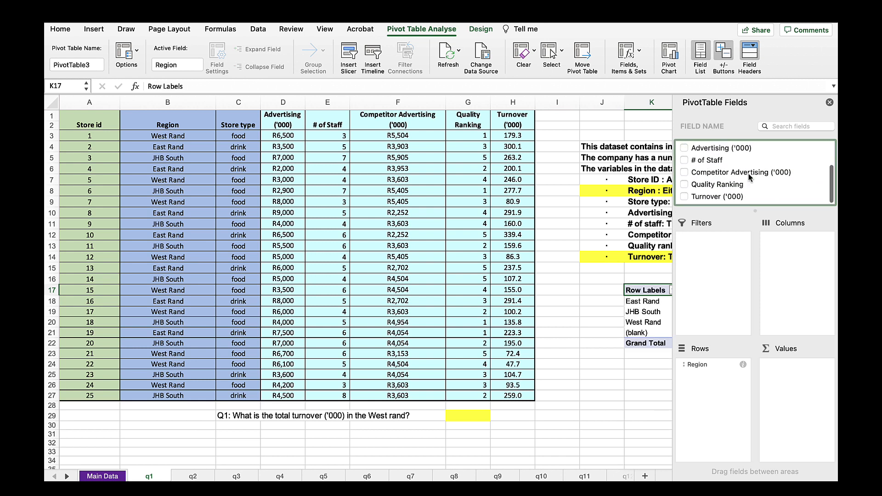
click(684, 199)
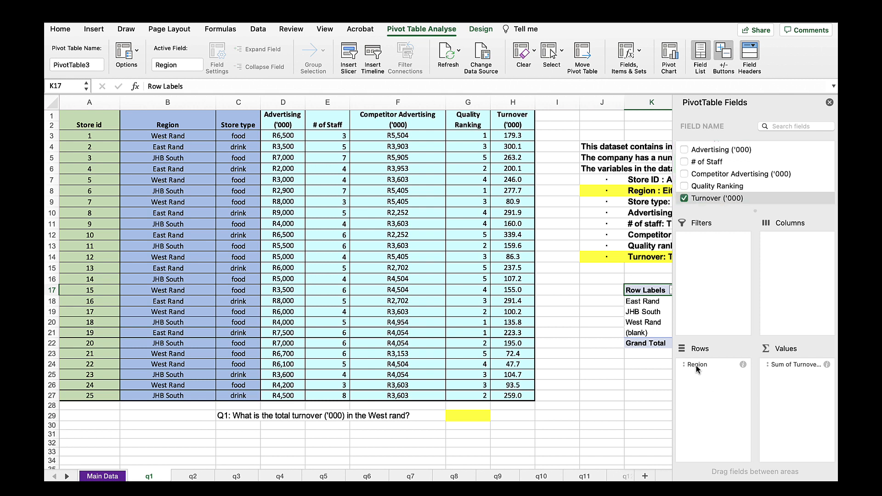
drag(696, 366, 805, 381)
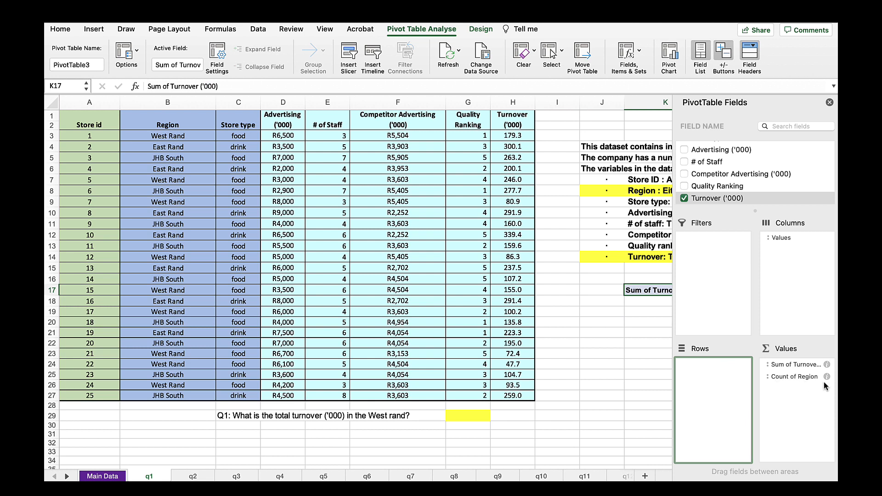
drag(787, 377, 712, 369)
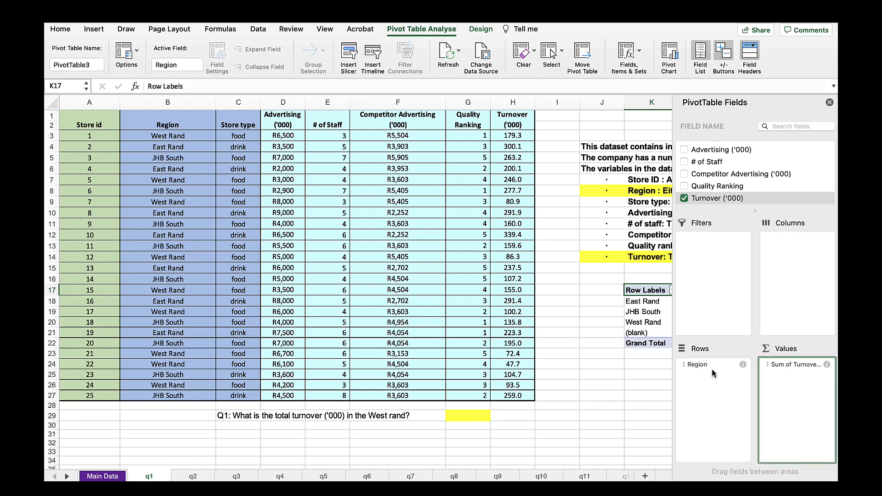
click(830, 102)
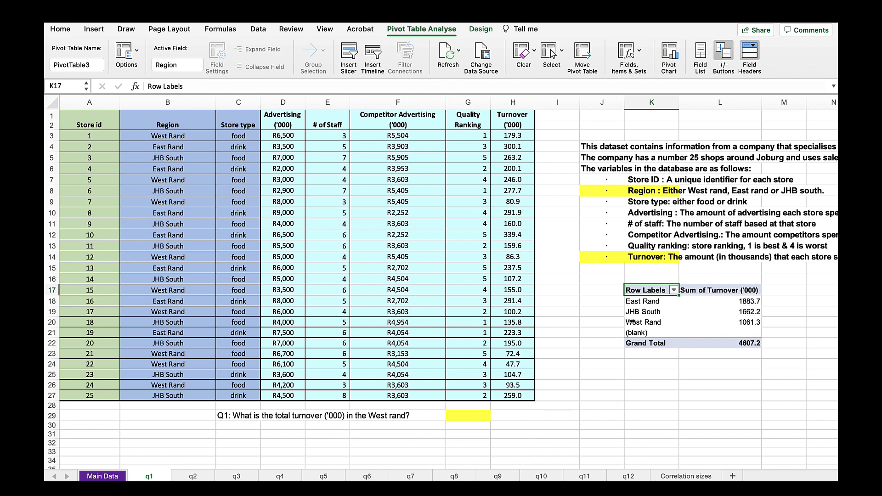
Step: Set the font colour of the yellow Q1 answer cell G29 to black
click(752, 322)
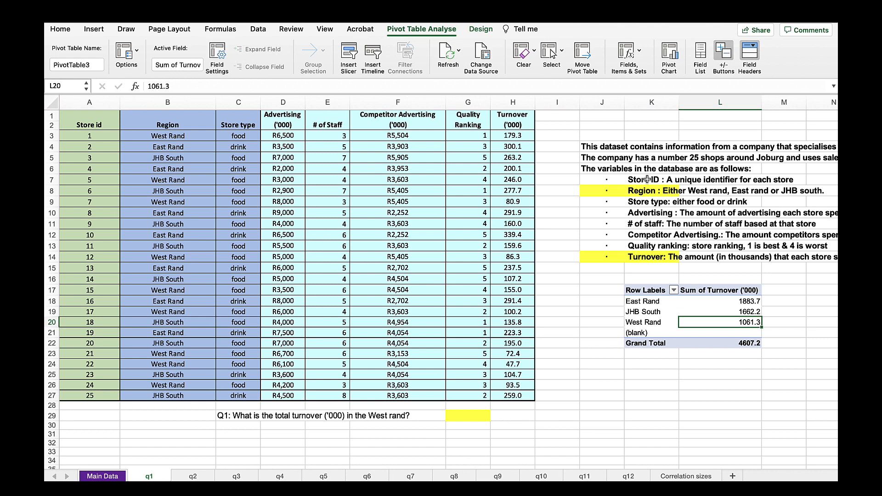
click(473, 416)
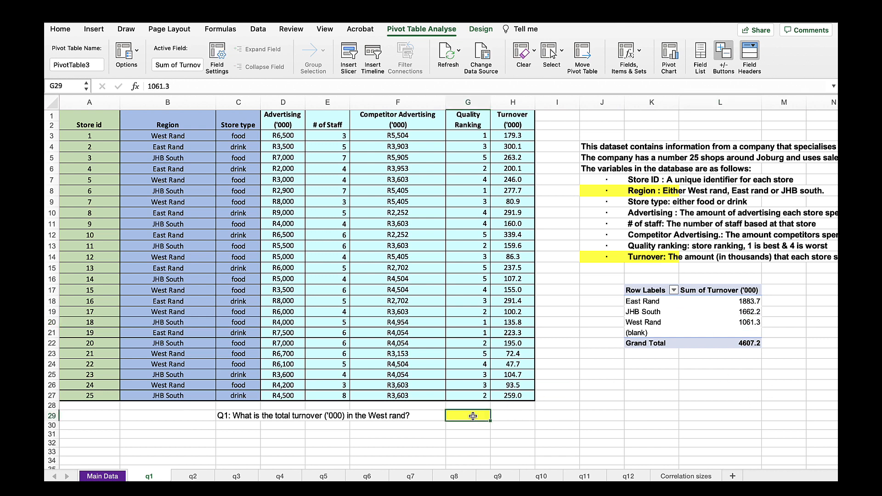
click(232, 67)
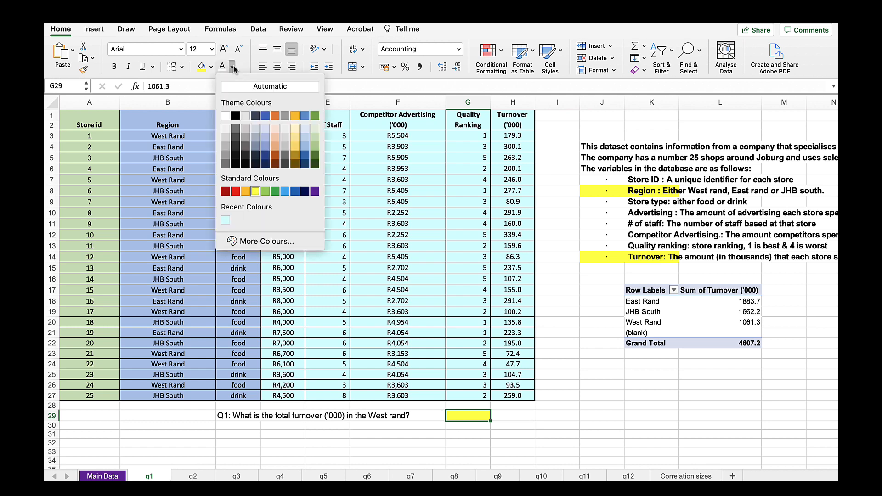
click(235, 116)
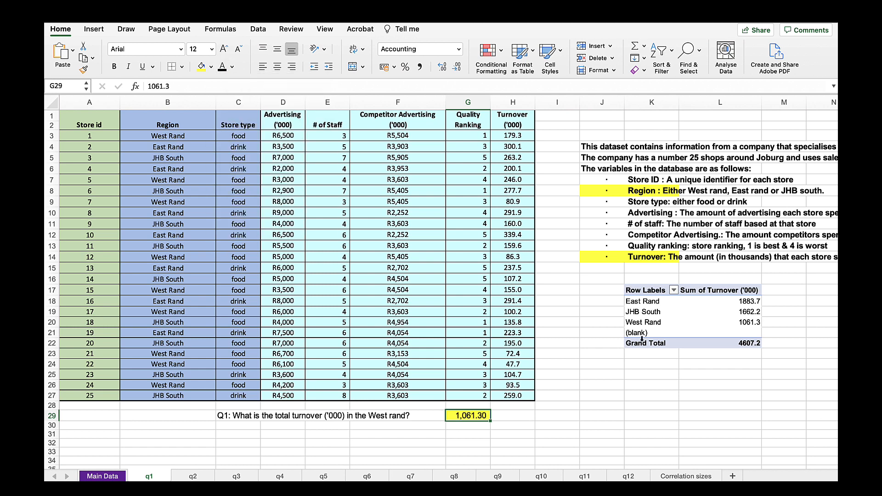
click(612, 376)
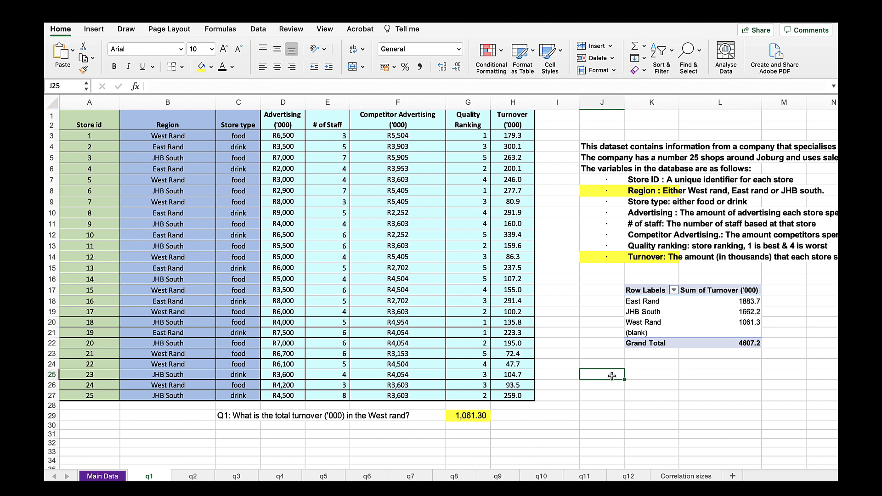
Step: Summarise the pivot table's Turnover ('000) field by Average
click(695, 311)
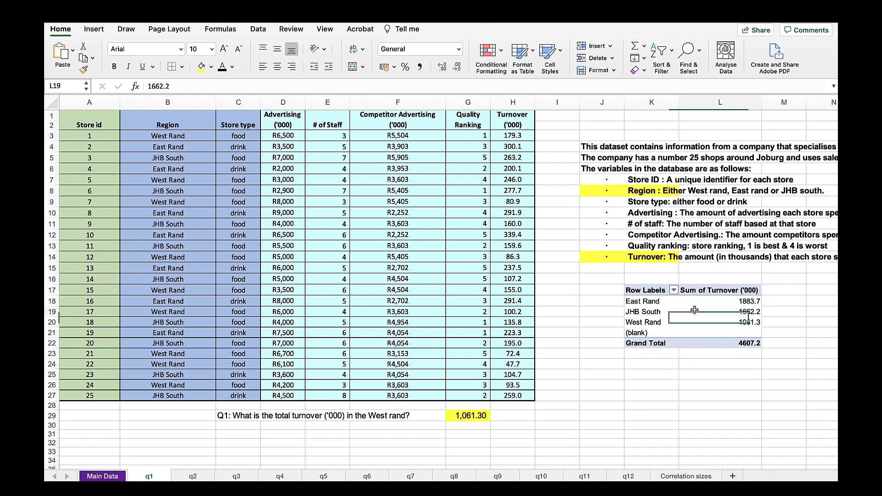
double_click(702, 293)
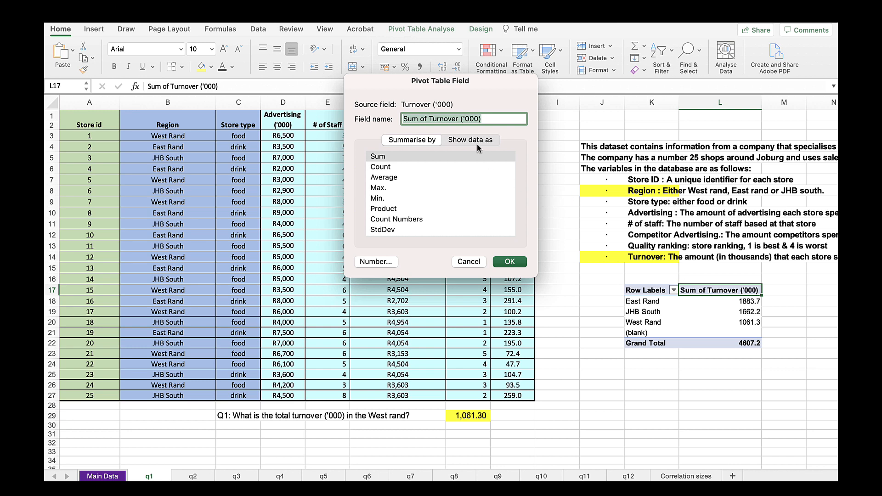
click(376, 181)
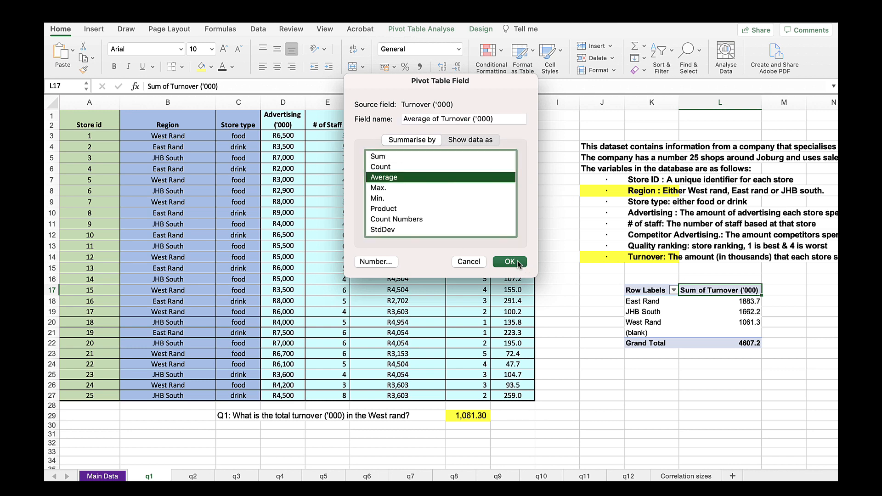
click(507, 261)
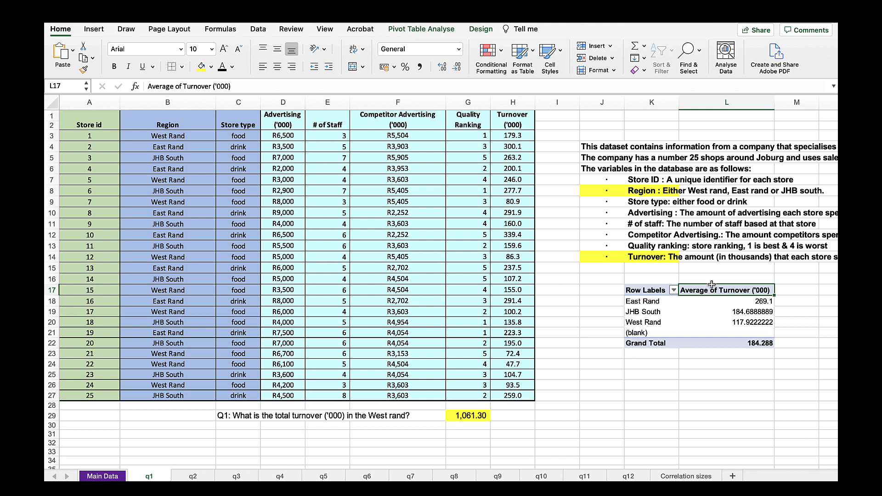
click(655, 314)
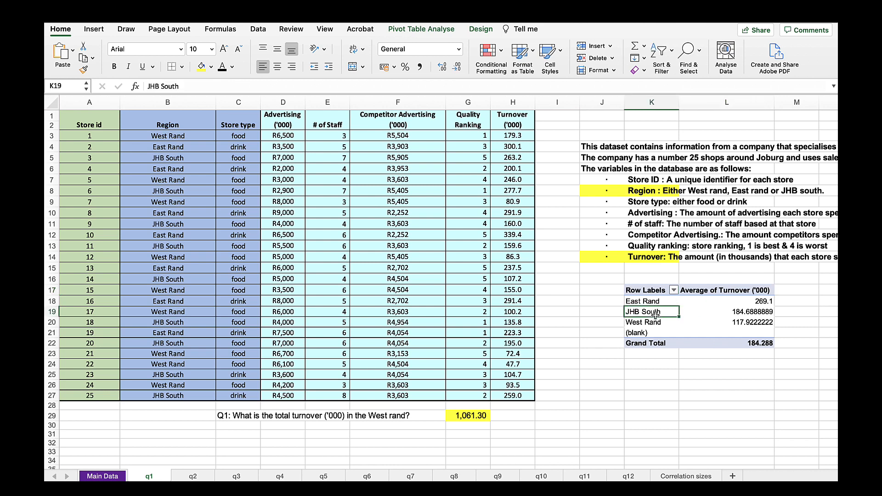
double_click(655, 314)
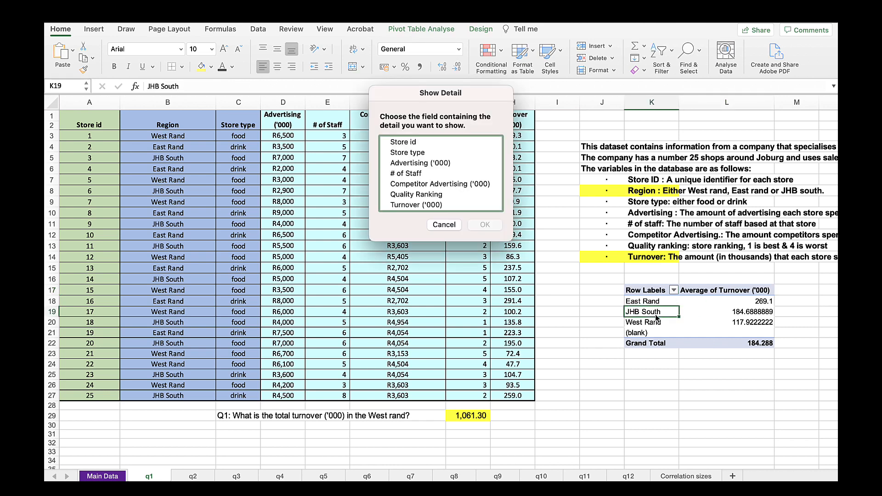
click(448, 224)
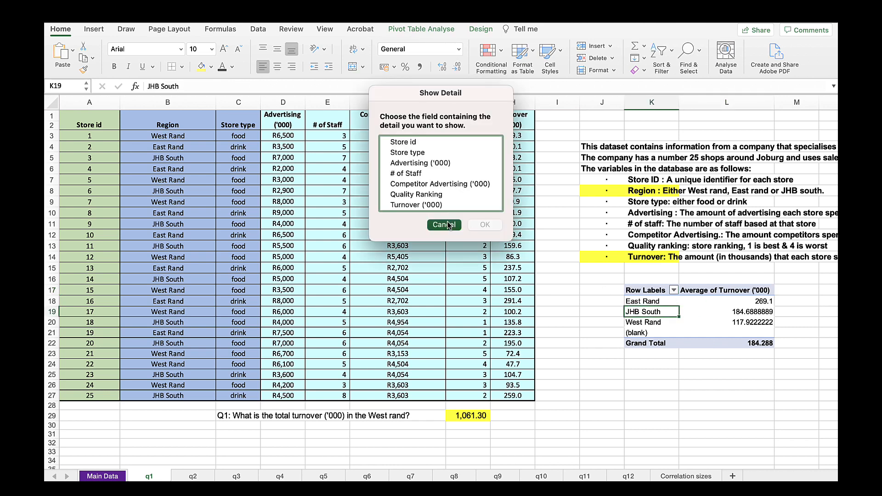
Step: Change the q1 pivot table's Turnover ('000) field to be summarised by Sum
double_click(692, 290)
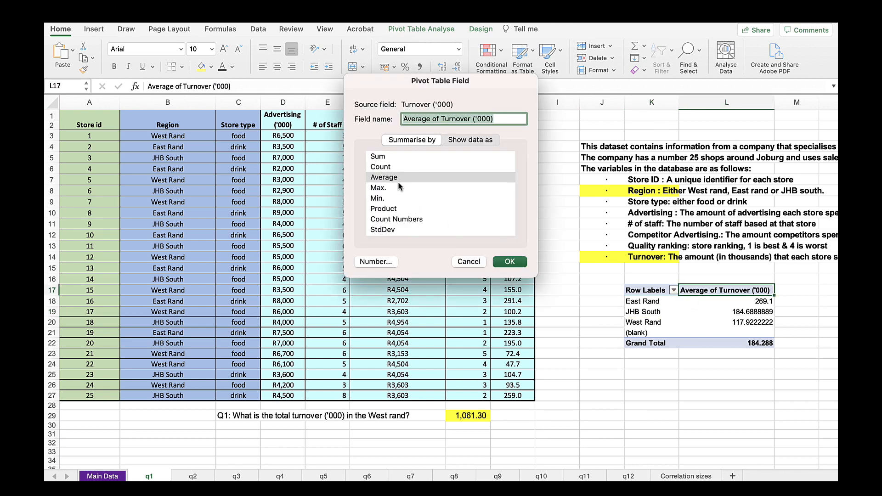
click(380, 157)
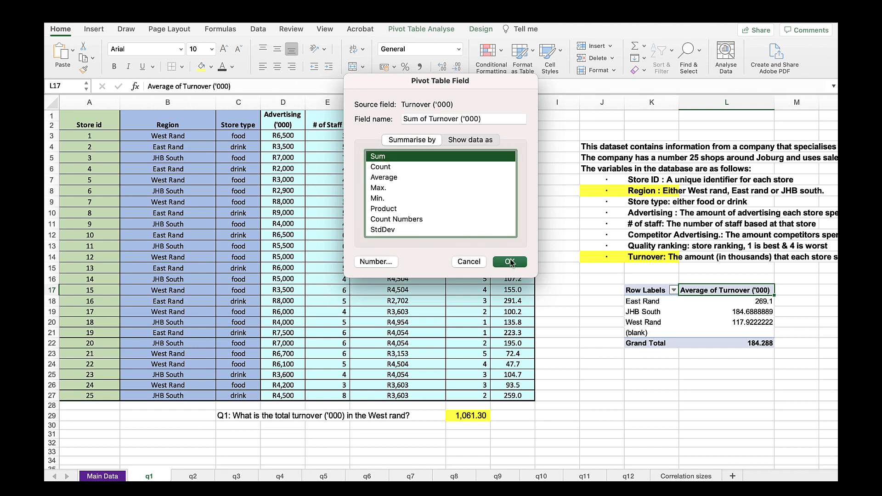
click(511, 261)
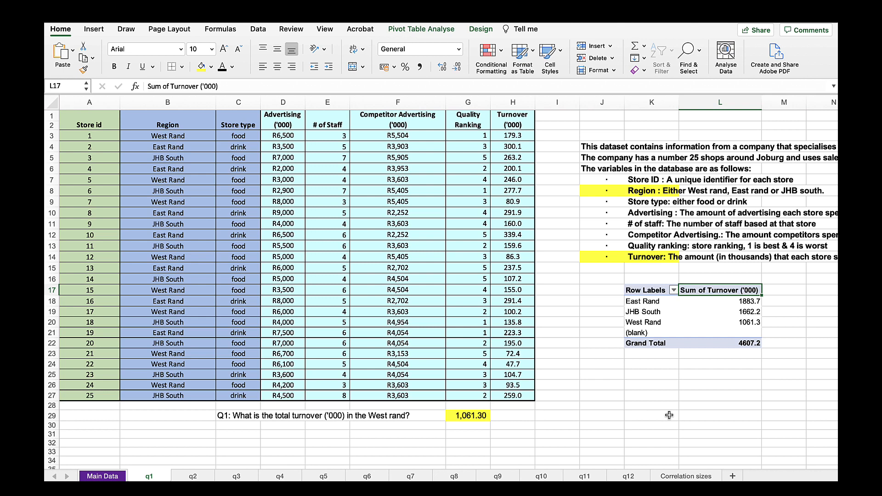
Step: On the q2 sheet, highlight the Turnover variable description in cells J12 and K12 with yellow fill
key(ctrl+Page_Down)
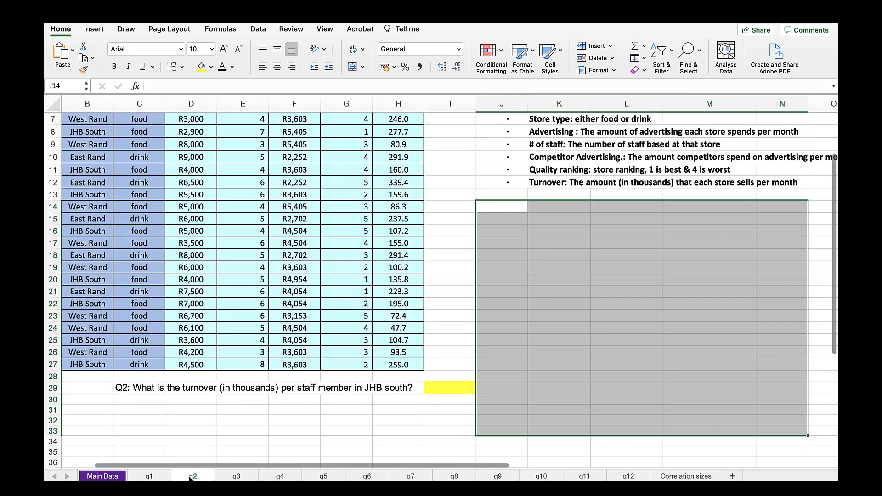
click(438, 411)
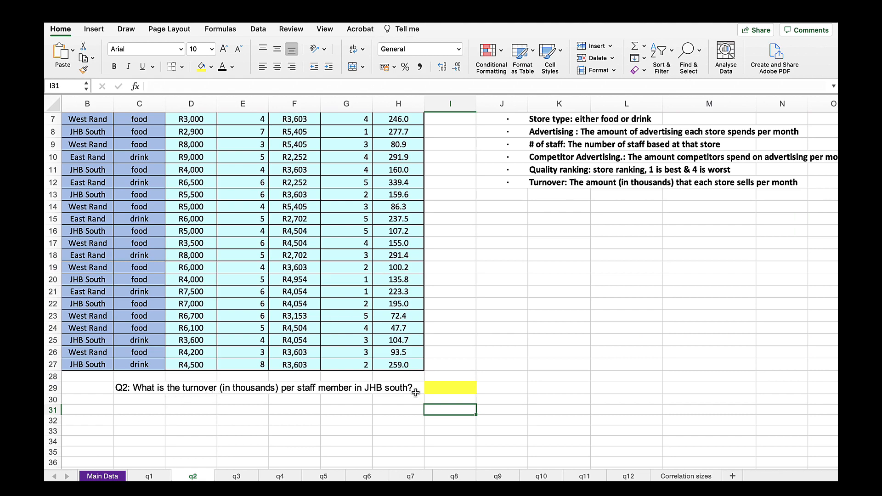
scroll(488, 305, up, 3)
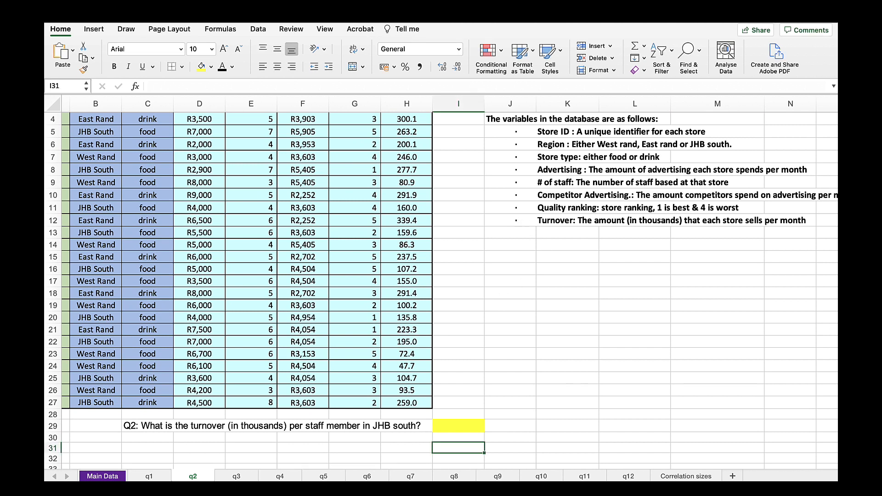
click(517, 222)
click(202, 65)
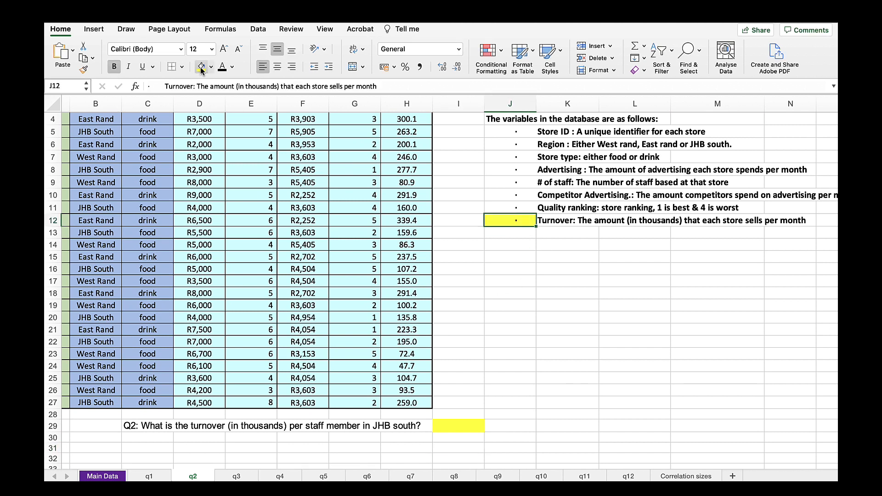
click(557, 221)
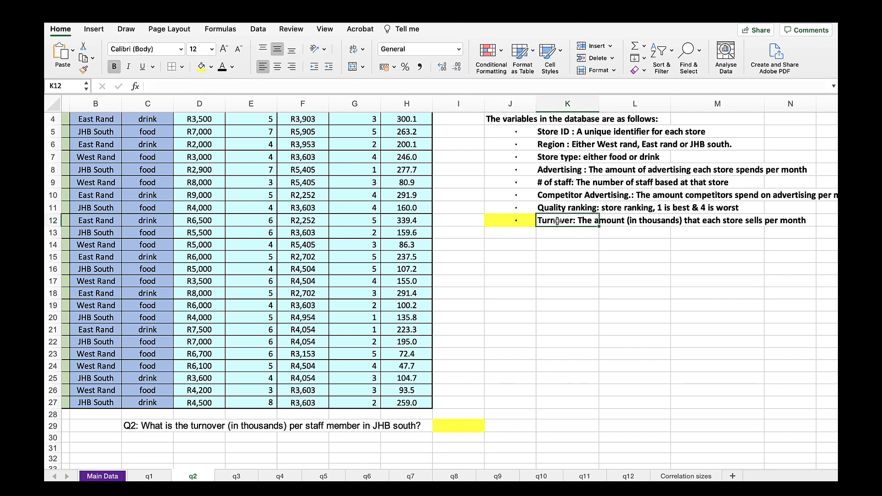
click(201, 68)
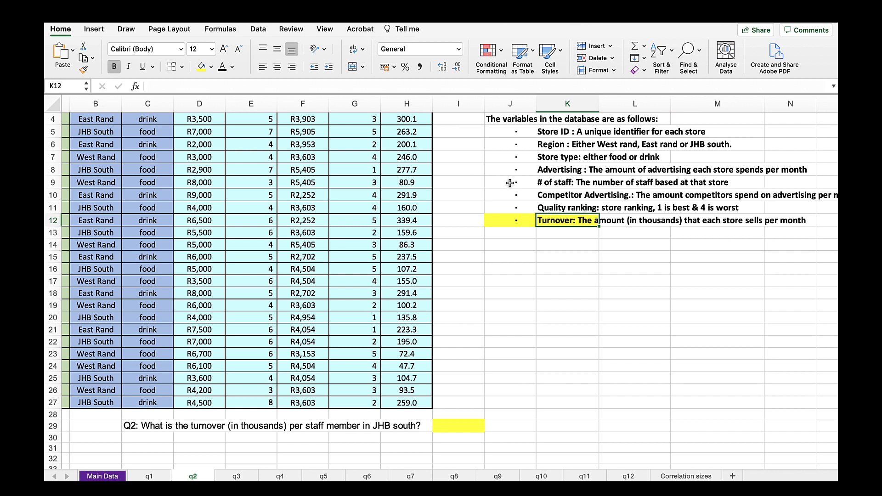
Step: Highlight the # of staff description in J9:K9 and the Region description in J6:K6 with yellow fill
drag(507, 183, 571, 186)
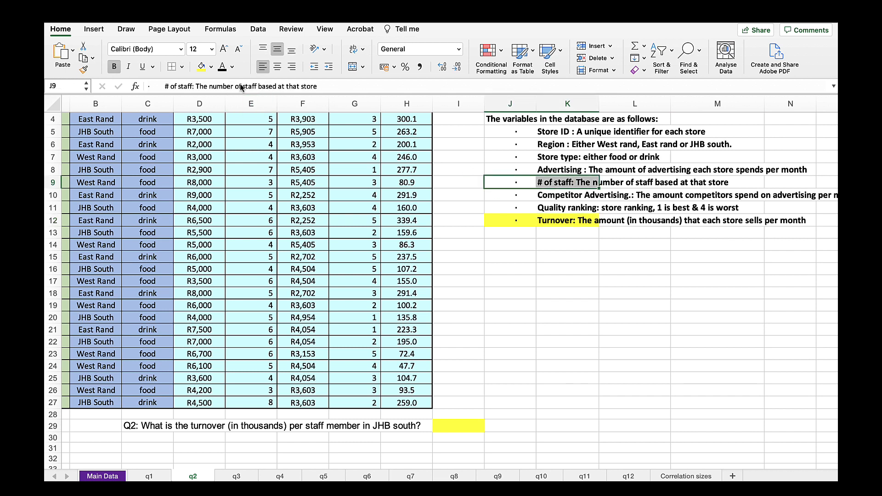
click(200, 69)
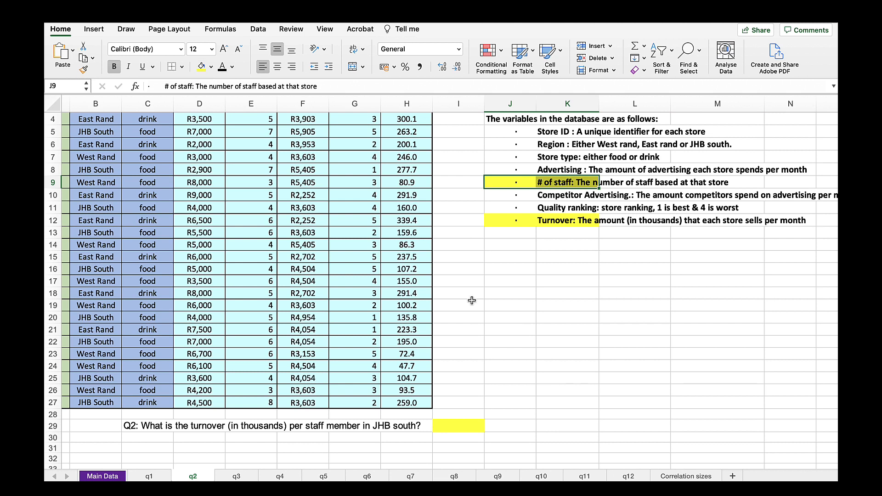
click(497, 144)
drag(509, 142, 551, 141)
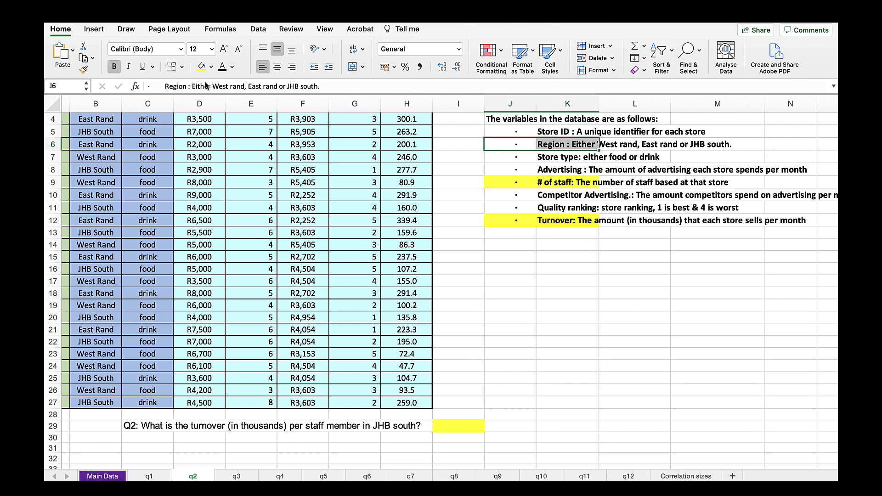
click(201, 67)
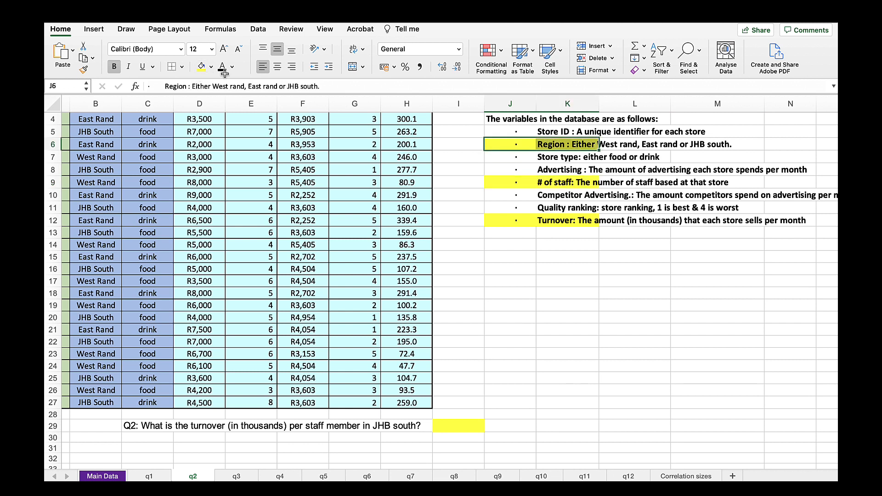
Step: Create a pivot table from the q2 data range A1:H27, placed on the existing worksheet at cell K18
click(571, 297)
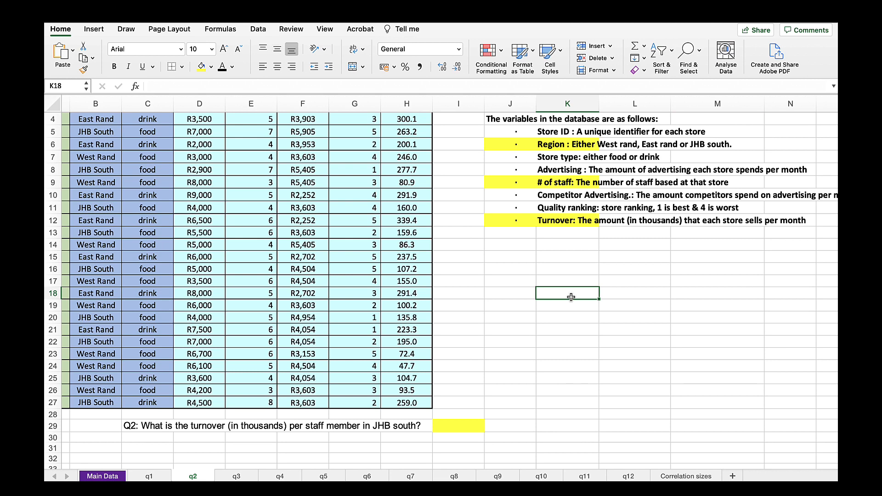
click(96, 31)
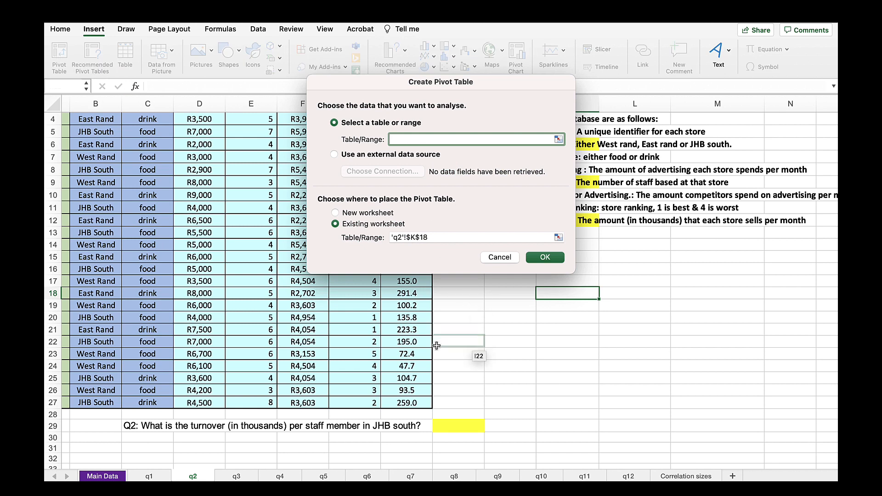
drag(407, 401, 65, 119)
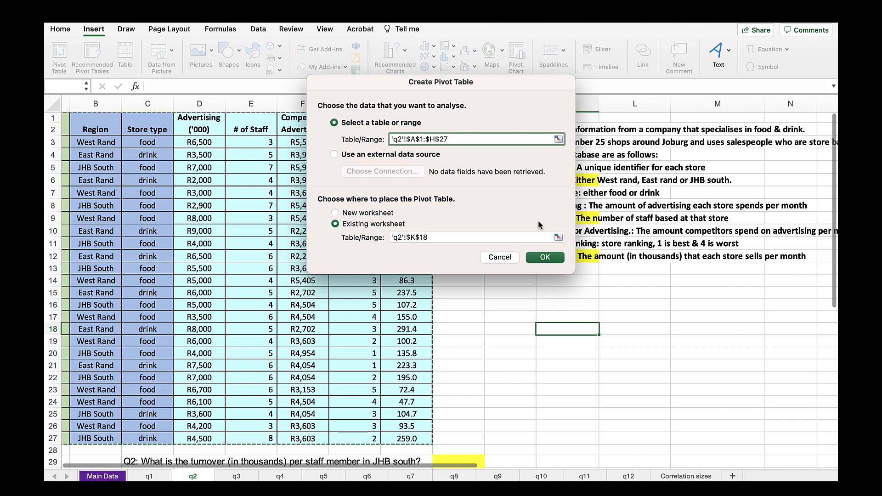
click(545, 257)
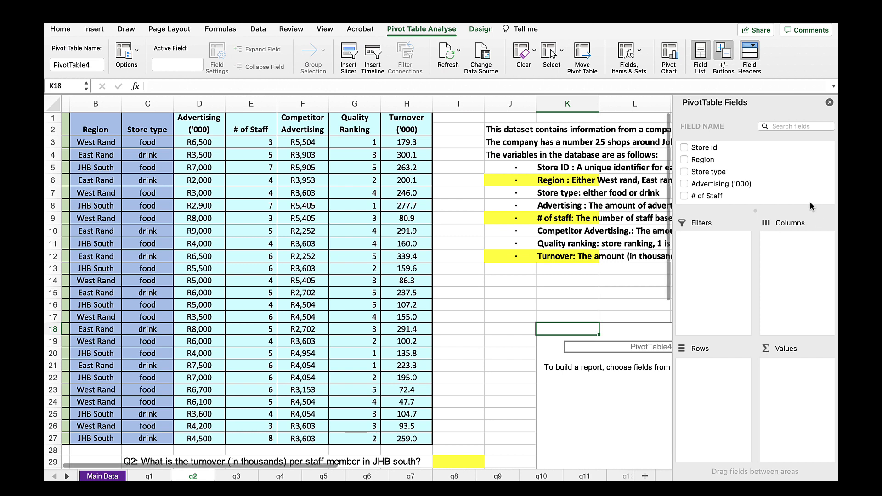
Step: Set up the pivot table with Region as rows and the sums of # of Staff and Turnover ('000) as values, and close the field list
click(684, 159)
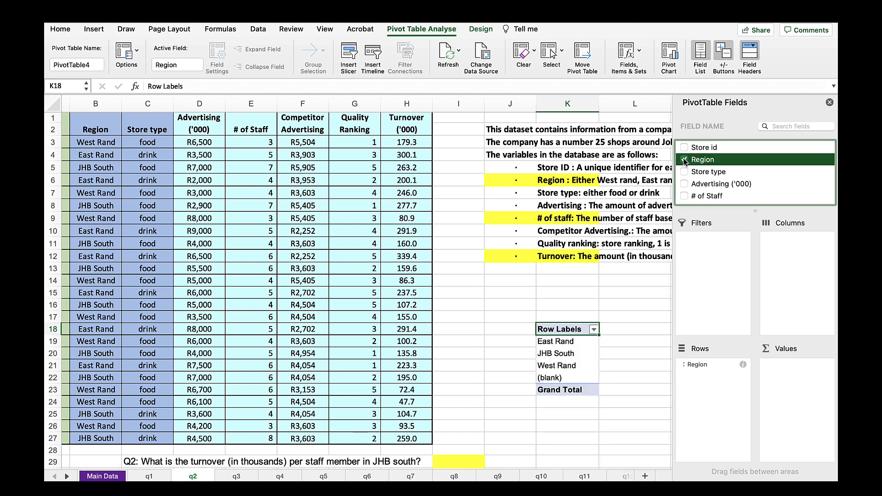
click(684, 196)
scroll(749, 181, down, 3)
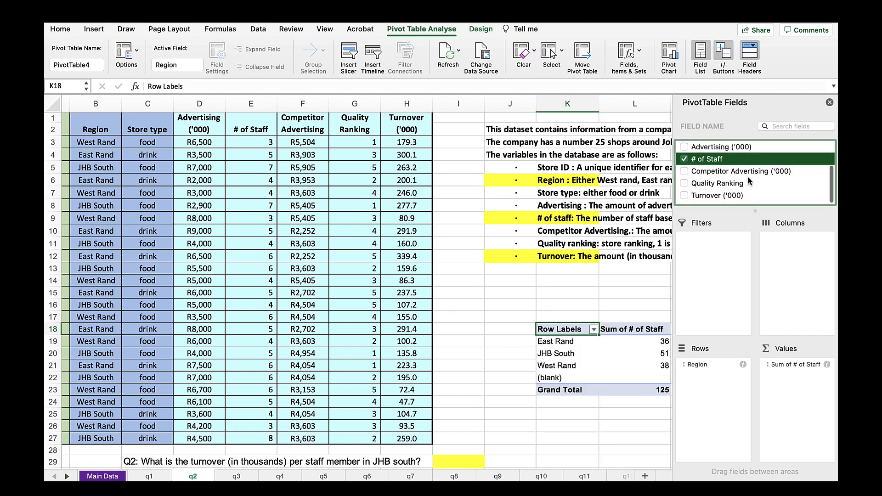
click(684, 198)
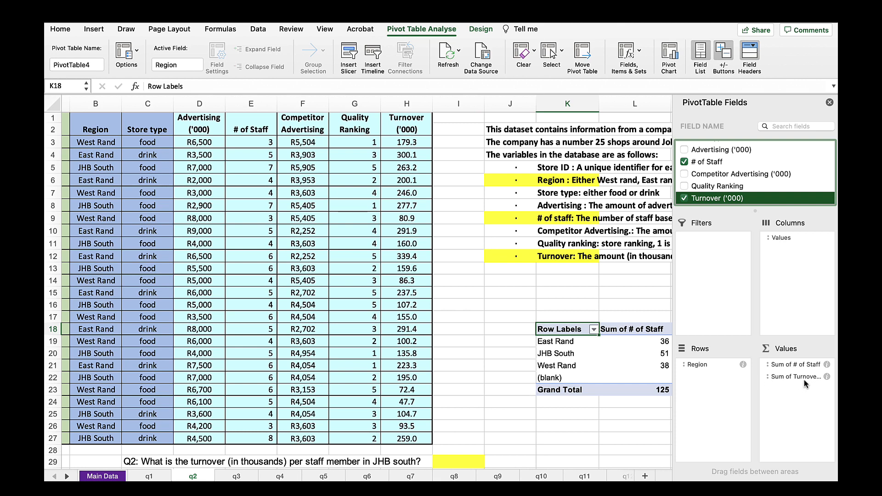
click(829, 102)
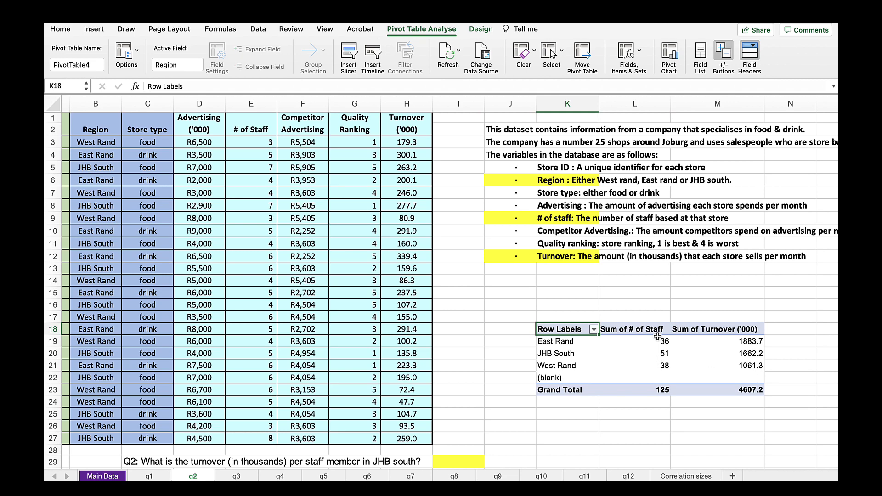
Step: In K26, divide JHB South's pivot-table turnover by its number of staff and format the result in comma style
scroll(658, 336, down, 2)
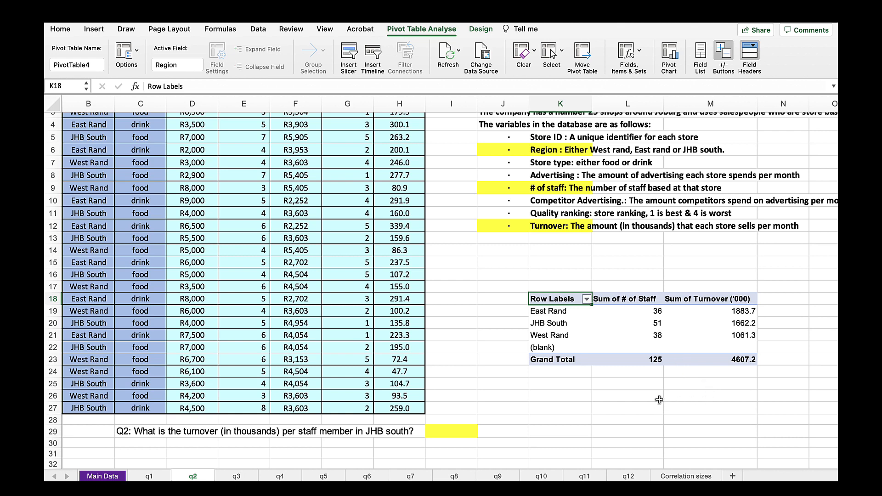
click(566, 397)
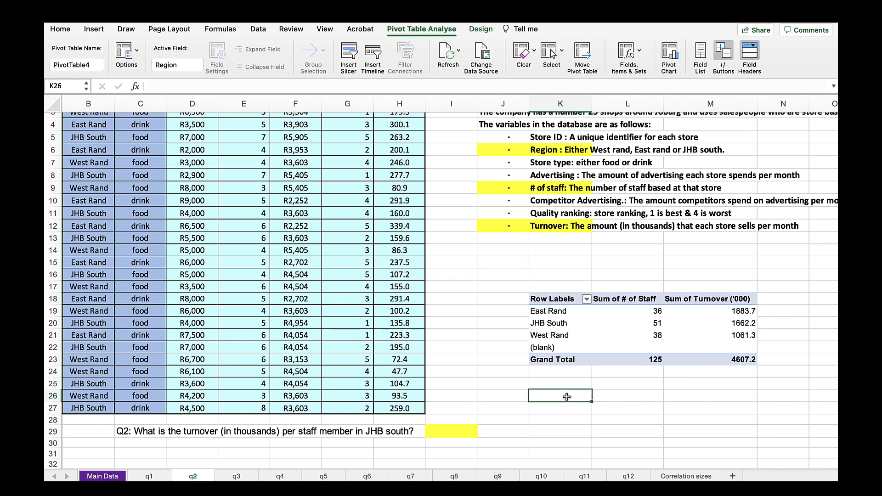
text(+)
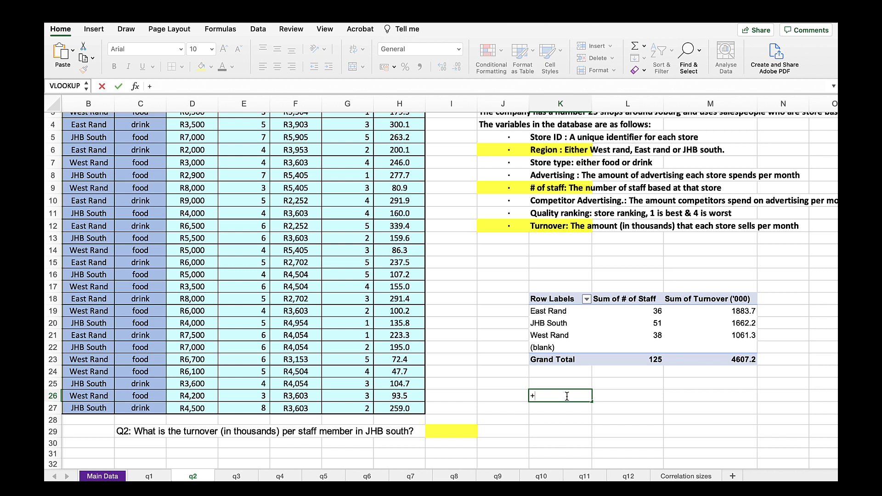
drag(587, 390, 588, 389)
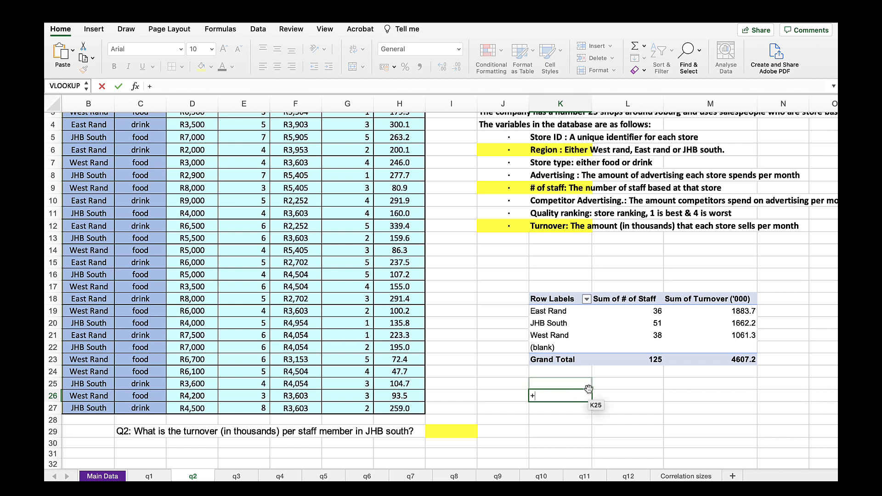
click(745, 324)
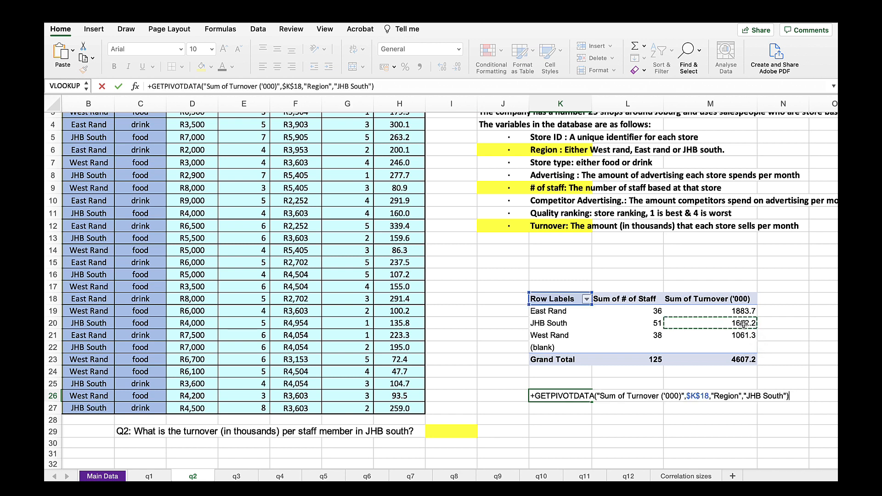
text(/)
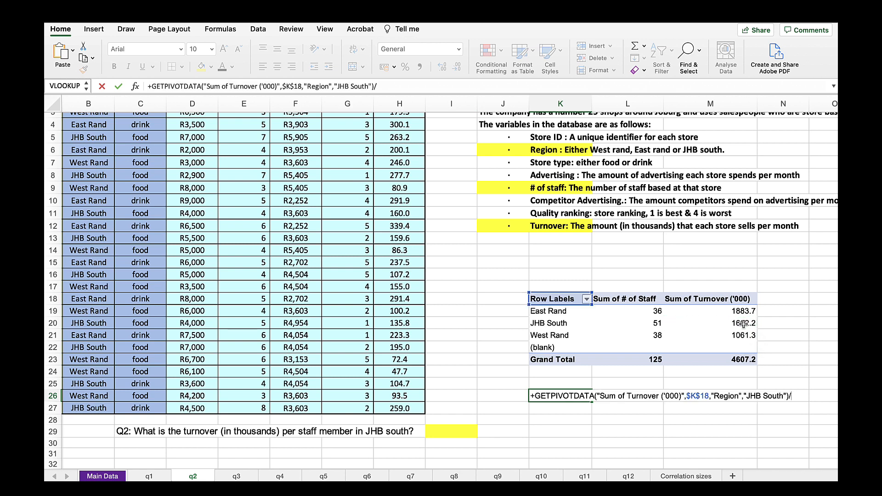
click(653, 323)
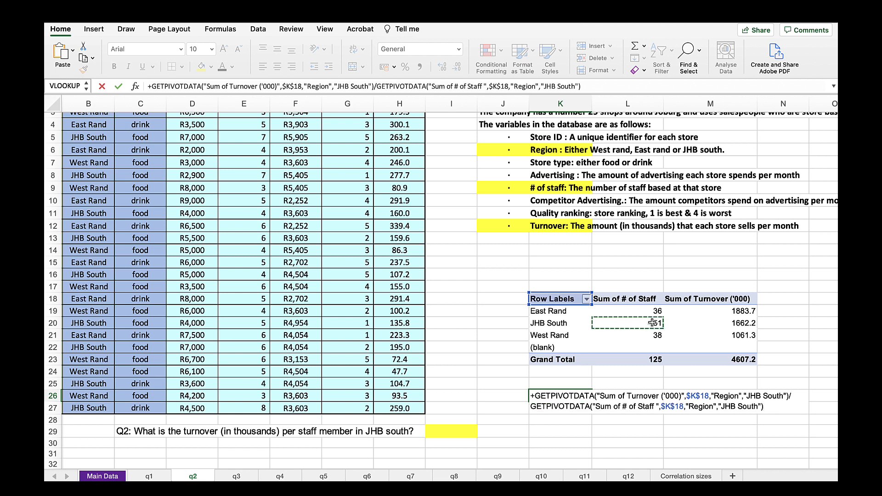
key(Return)
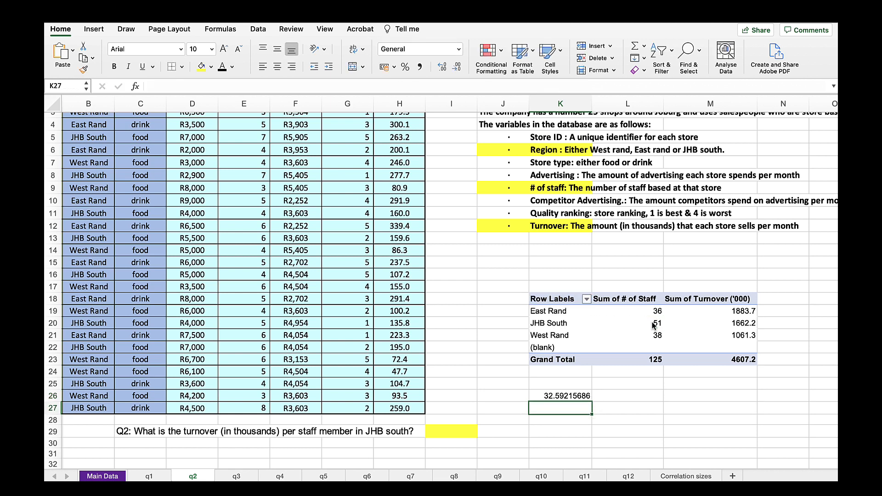
click(577, 398)
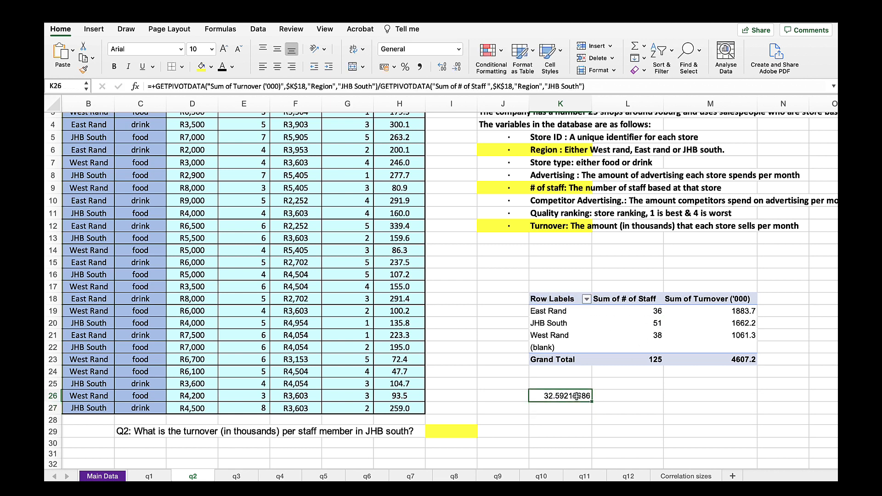
click(419, 67)
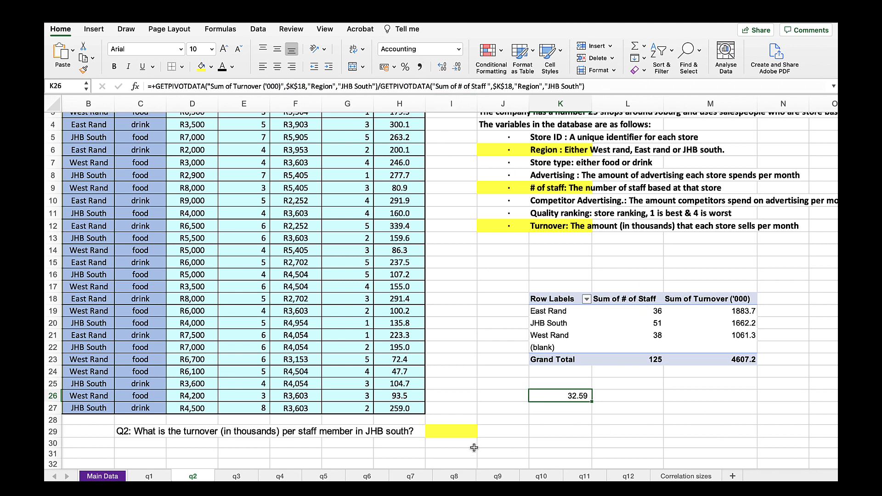
Step: Set the font colour of the yellow Q2 answer cell I29 to black
click(454, 435)
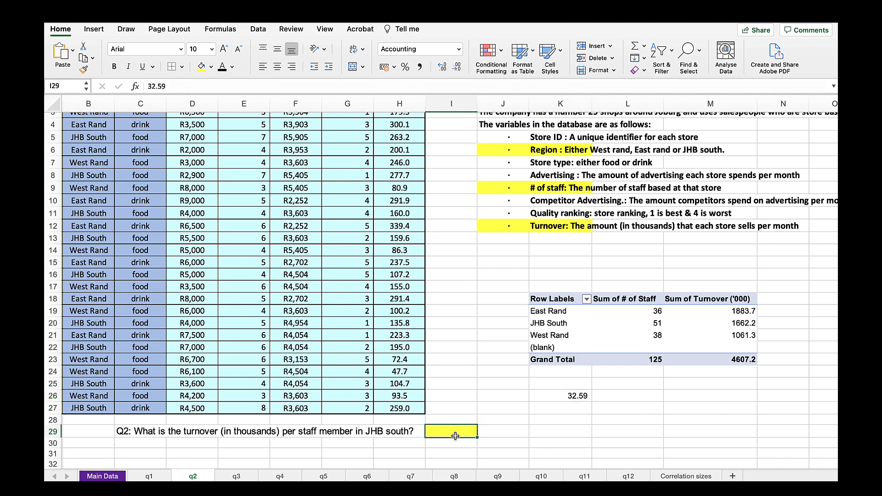
click(222, 66)
click(708, 407)
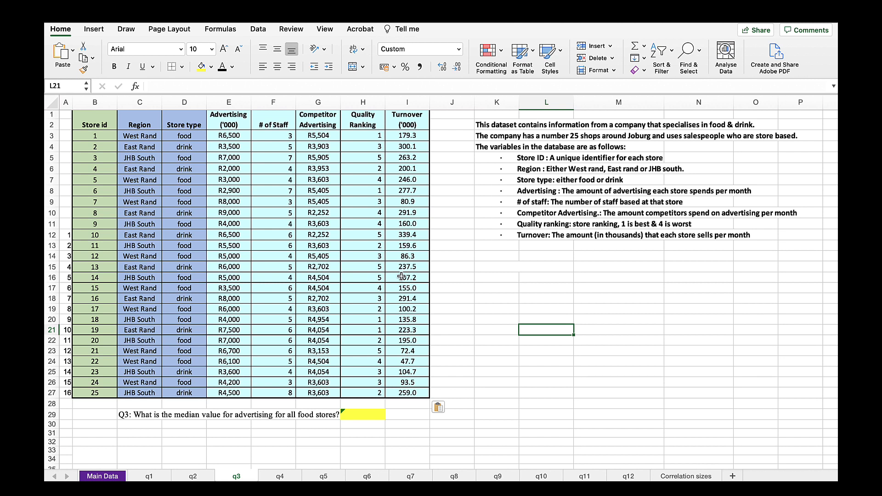
Step: Sort the q3 dataset in B1:I27 by Store type from A to Z, treating the first rows as headers
key(Return)
click(80, 114)
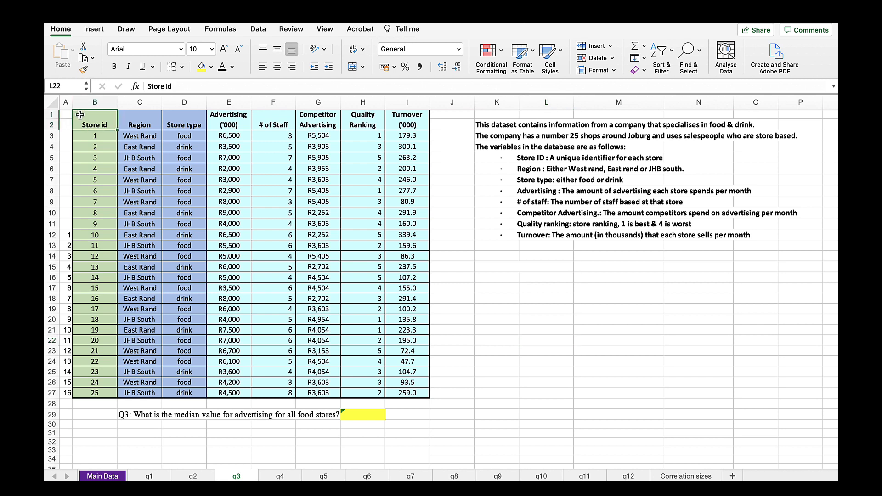
drag(80, 115, 423, 398)
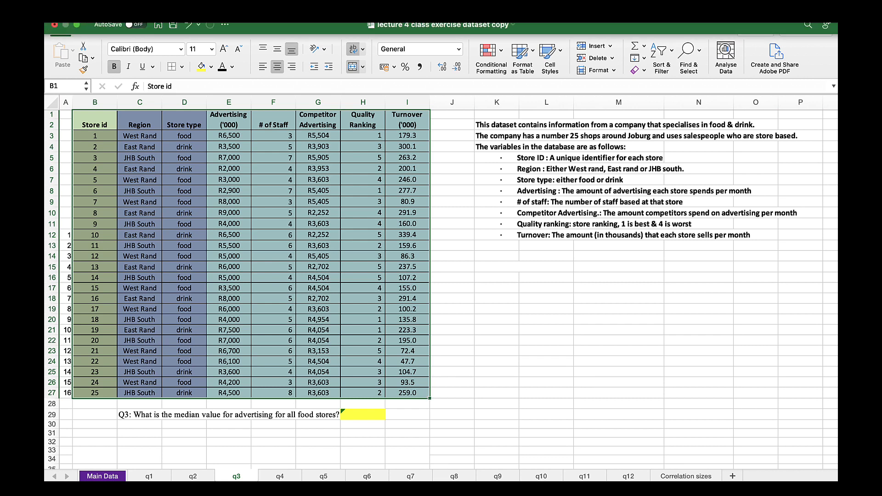
click(278, 13)
click(286, 26)
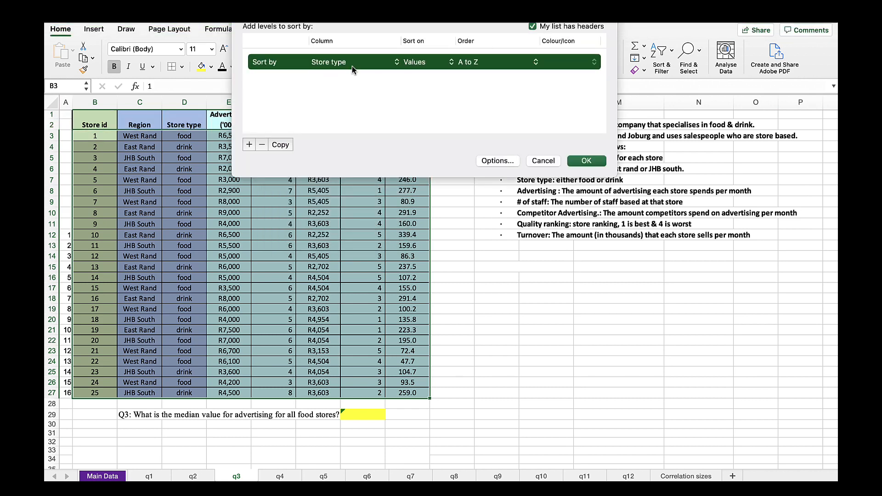
click(591, 160)
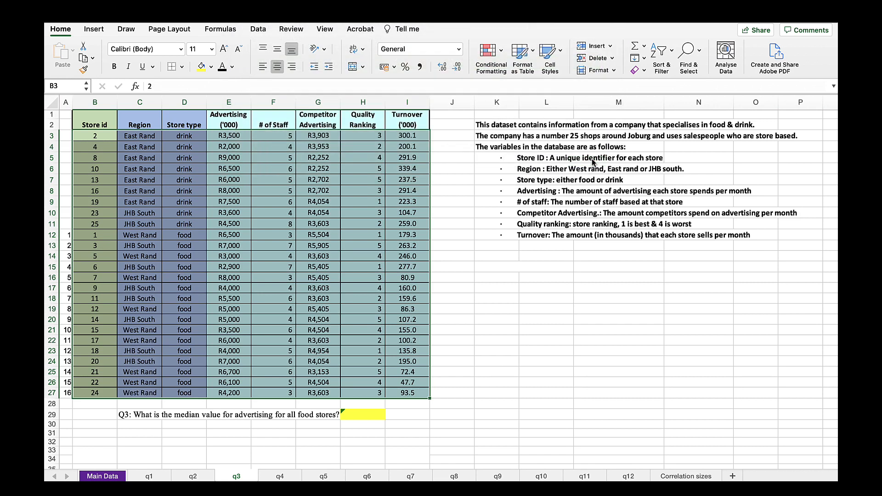
click(500, 318)
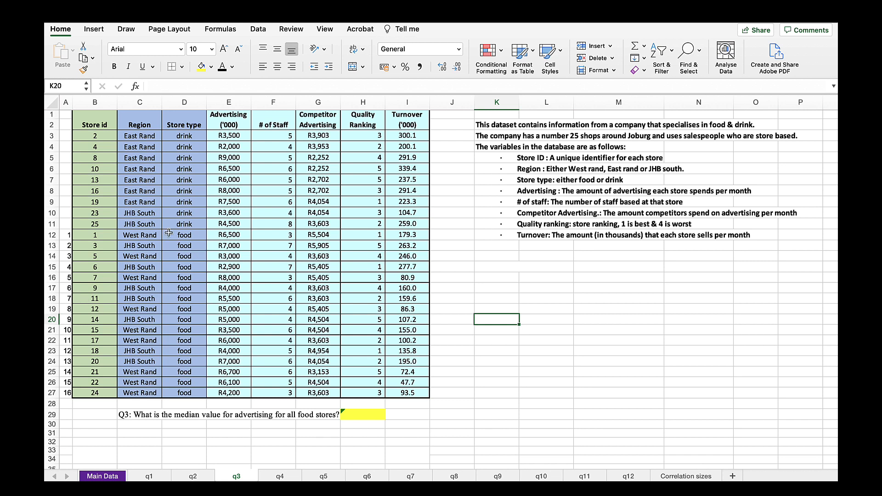
Step: In K19, calculate the median advertising of the food stores with =median(E12:E27)
drag(66, 234, 412, 394)
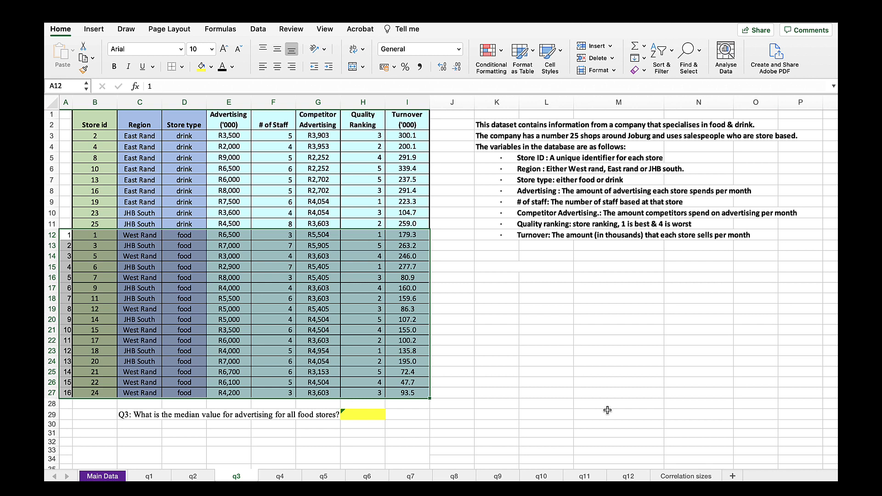
click(497, 309)
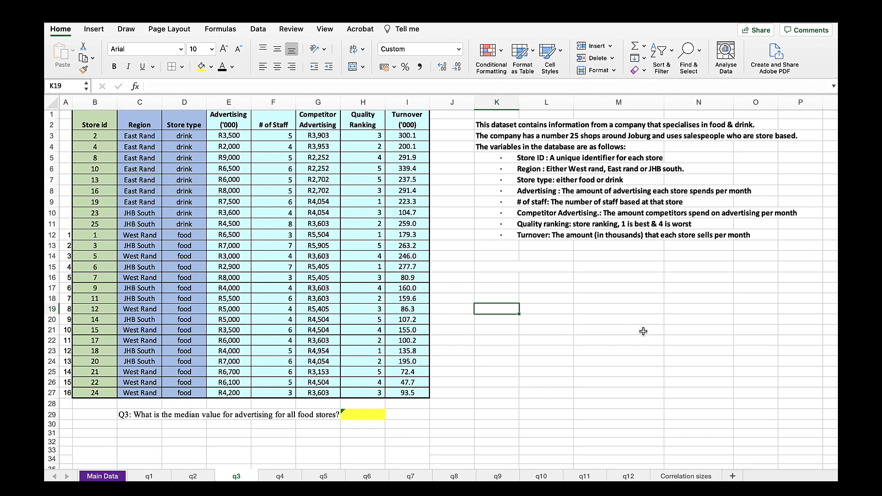
text(=medi)
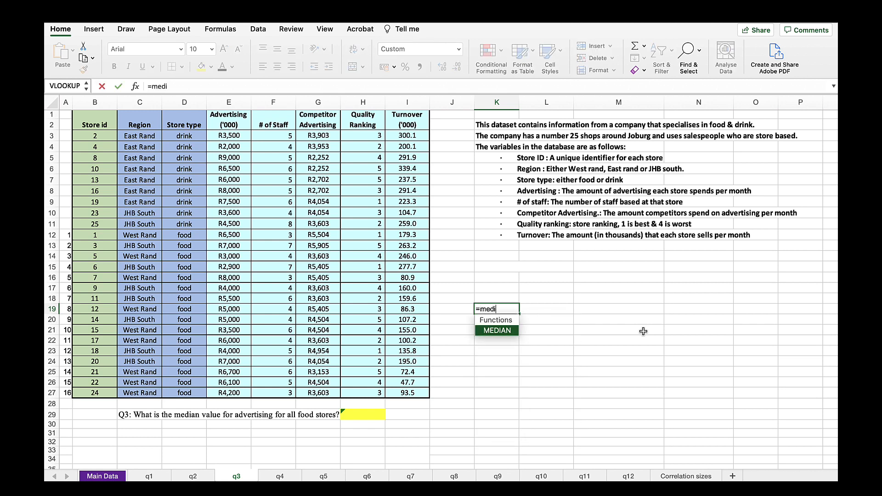
text(an()
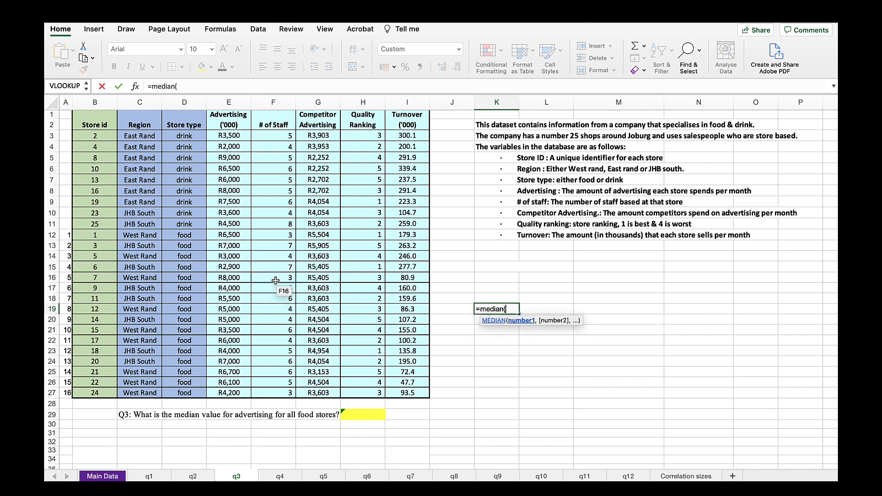
click(238, 236)
drag(239, 236, 229, 389)
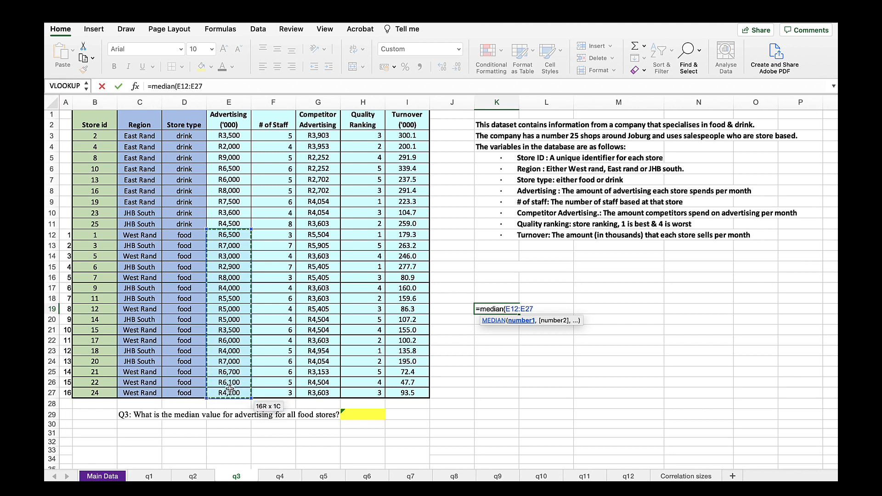
text())
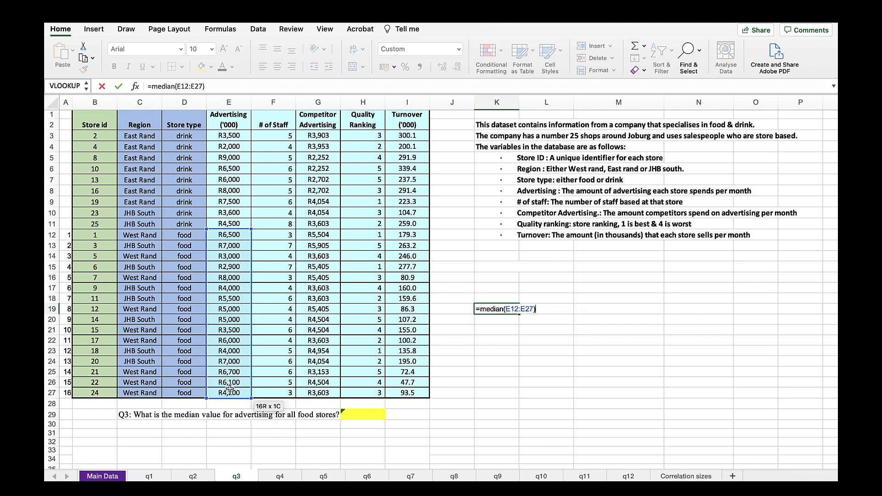
key(Return)
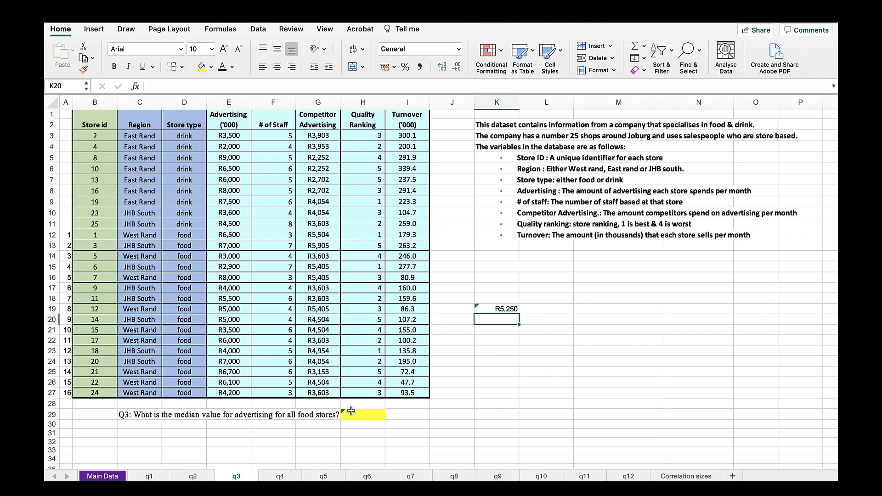
Step: Set the font colour of the yellow Q3 answer cell H29 to black
click(368, 413)
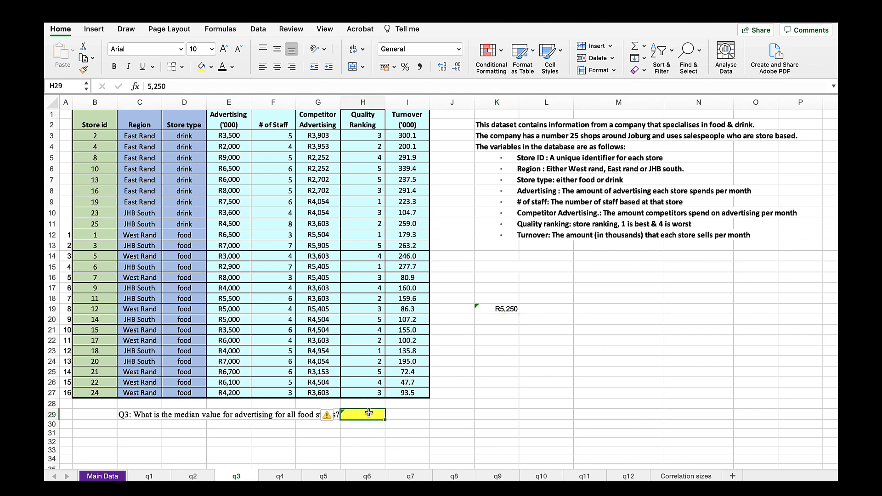
click(224, 66)
click(590, 376)
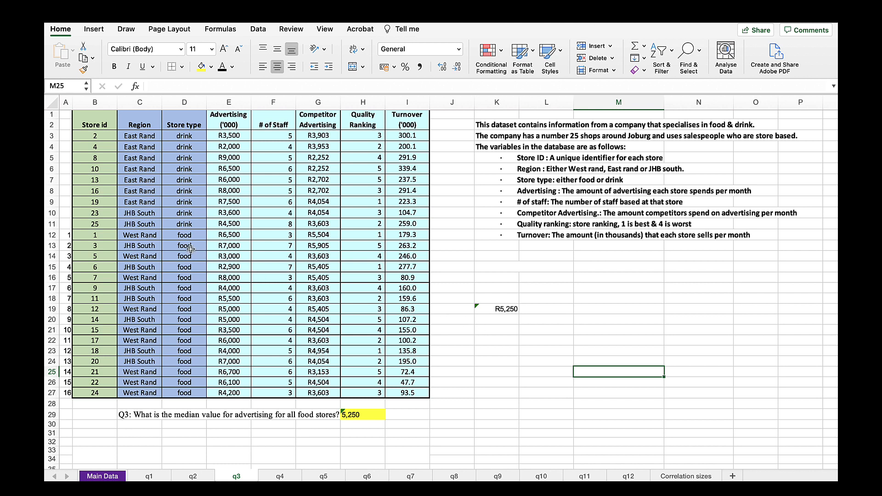
Step: Sort the food-store rows B12:I27 by column E in ascending order, with the header option turned off
drag(83, 236, 403, 391)
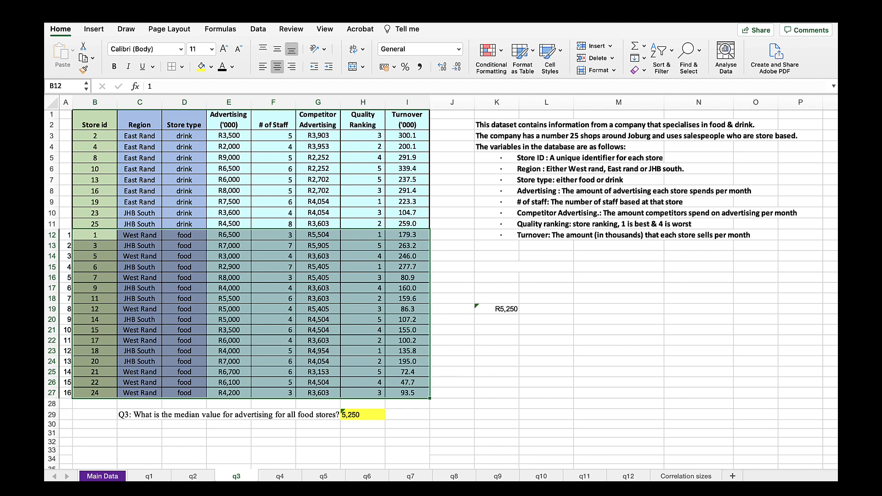
click(283, 20)
click(283, 23)
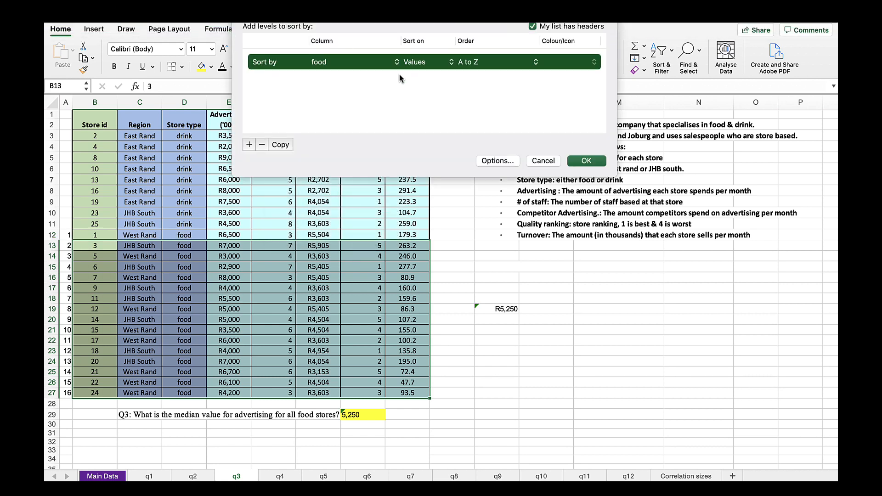
click(395, 65)
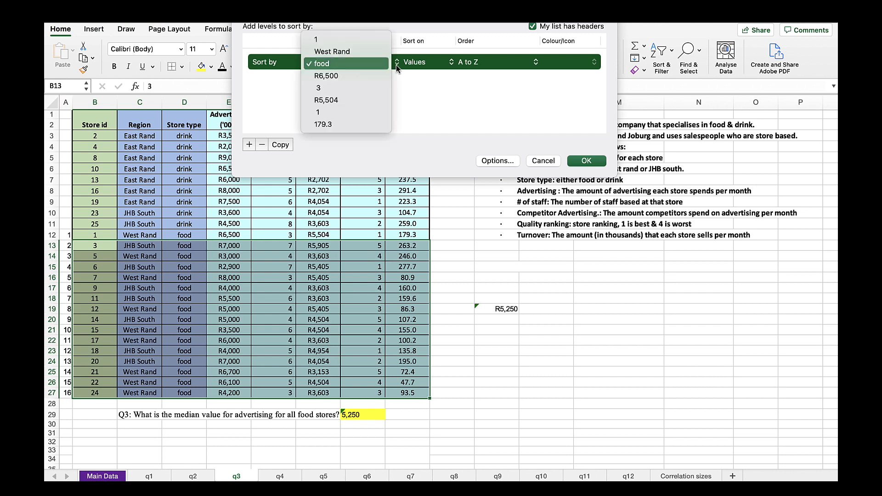
click(533, 27)
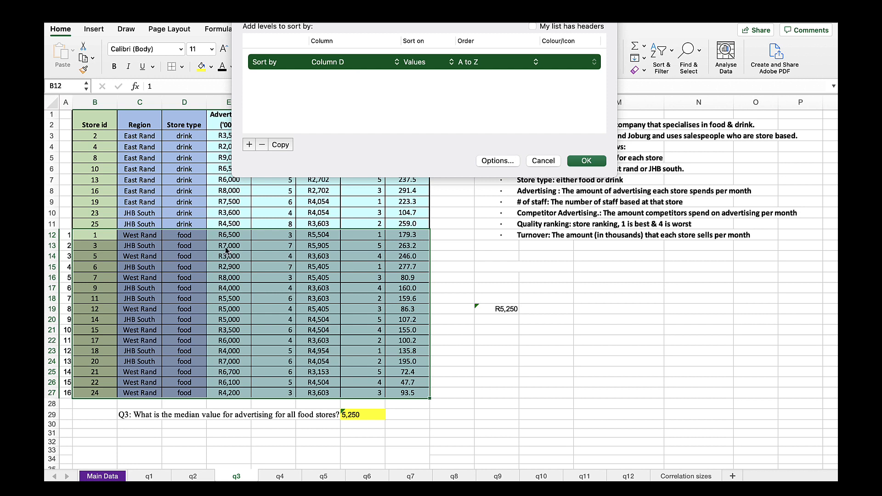
click(396, 62)
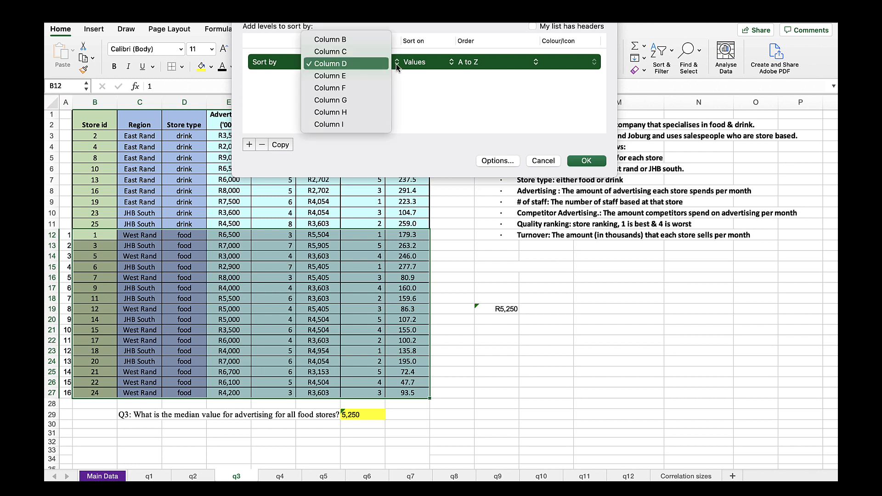
click(374, 77)
click(593, 163)
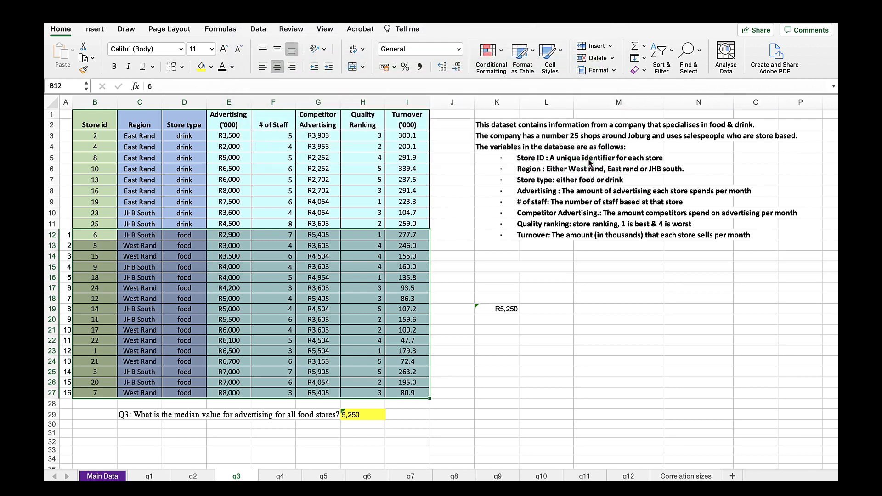
click(575, 368)
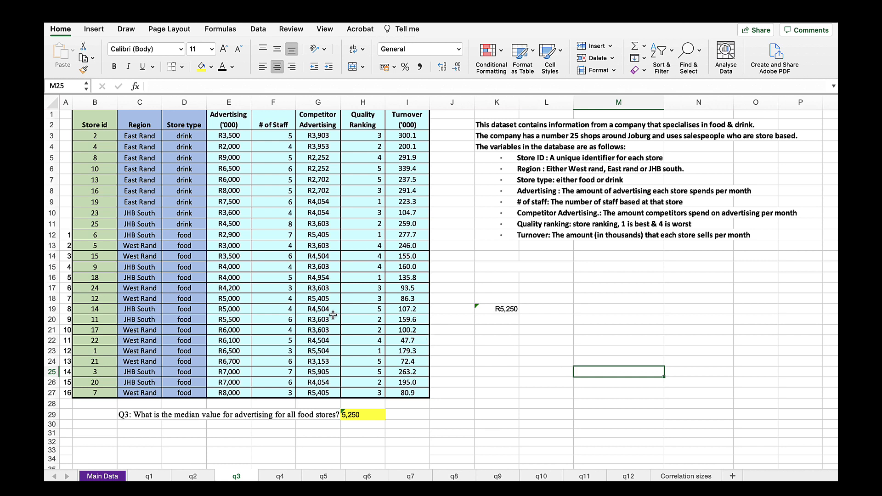
Step: Fill the two lowest and two highest food-store advertising values, E12:E13 and E26:E27, with yellow
click(228, 236)
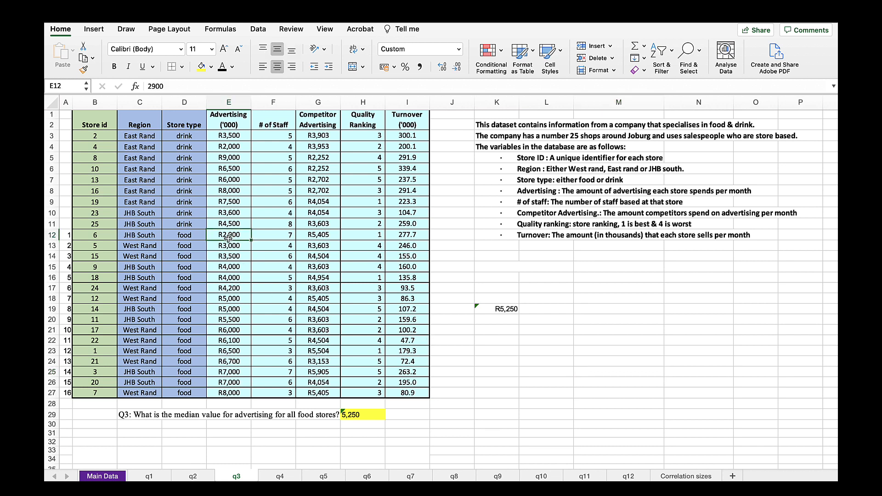
click(238, 395)
click(201, 66)
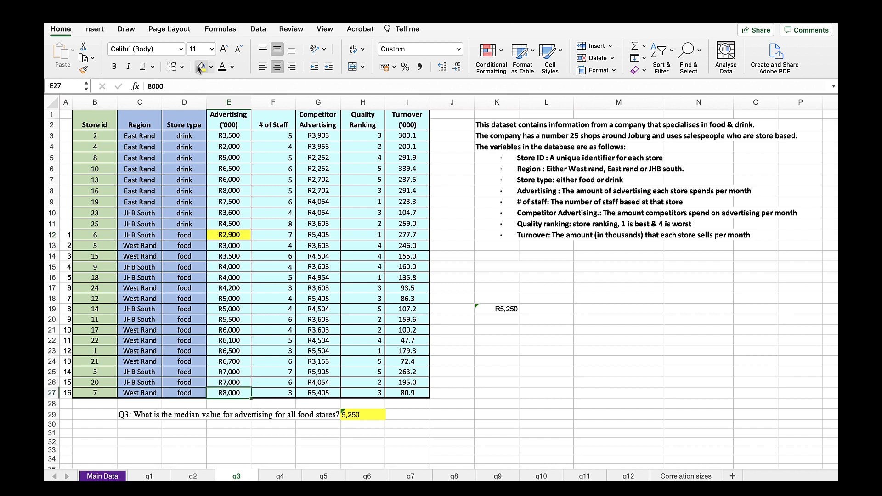
click(235, 247)
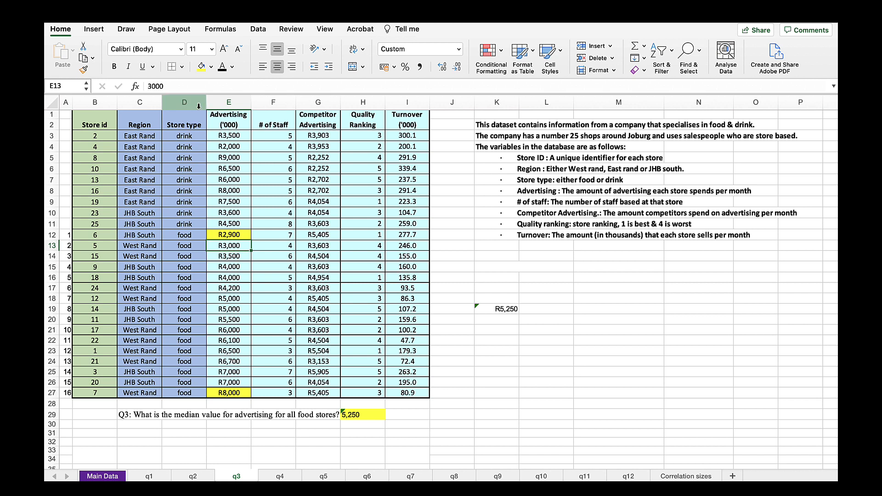
click(206, 69)
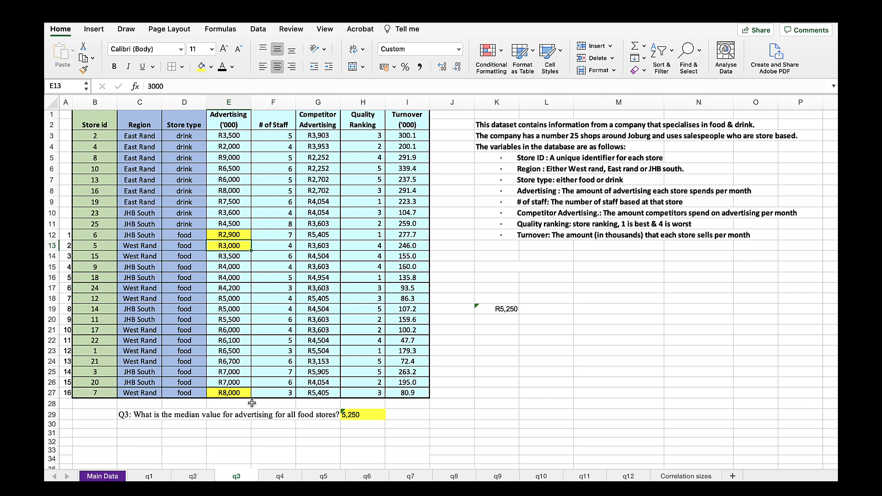
click(240, 384)
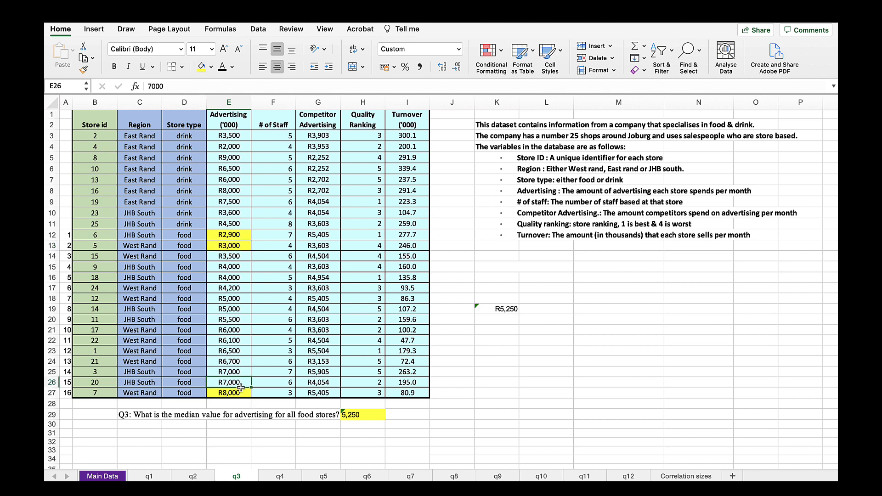
click(202, 67)
Step: Fill the advertising values in E14:E16 and E23:E25 with yellow
click(235, 256)
drag(235, 257, 235, 278)
click(200, 67)
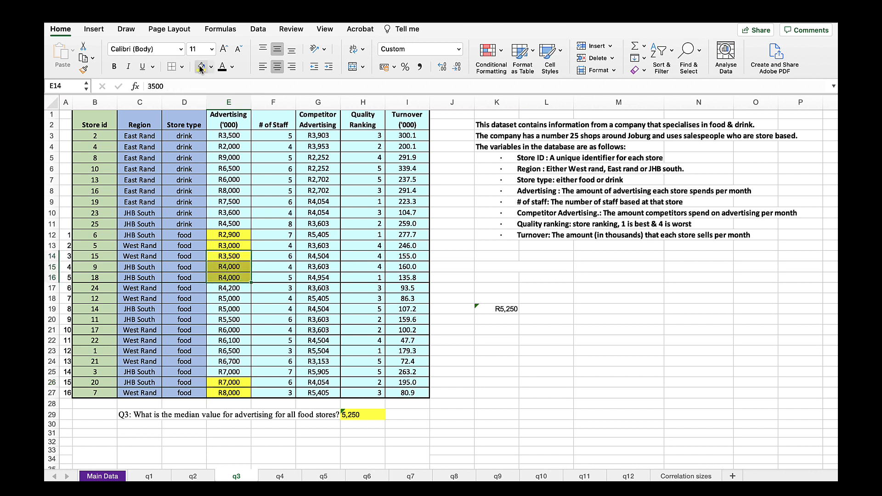
drag(241, 377, 243, 351)
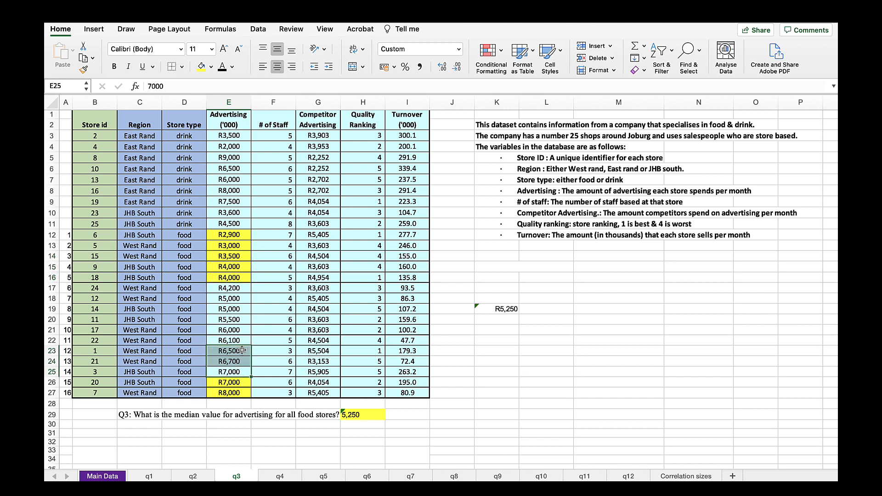
click(200, 67)
Step: Fill the advertising values in E17:E18 and E21:E22 with yellow, leaving only the two middle values unfilled
drag(242, 289, 240, 299)
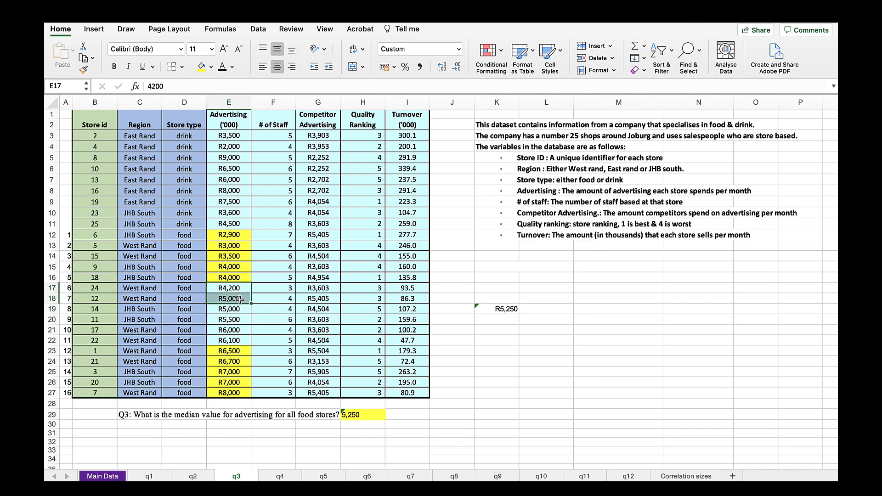
click(201, 67)
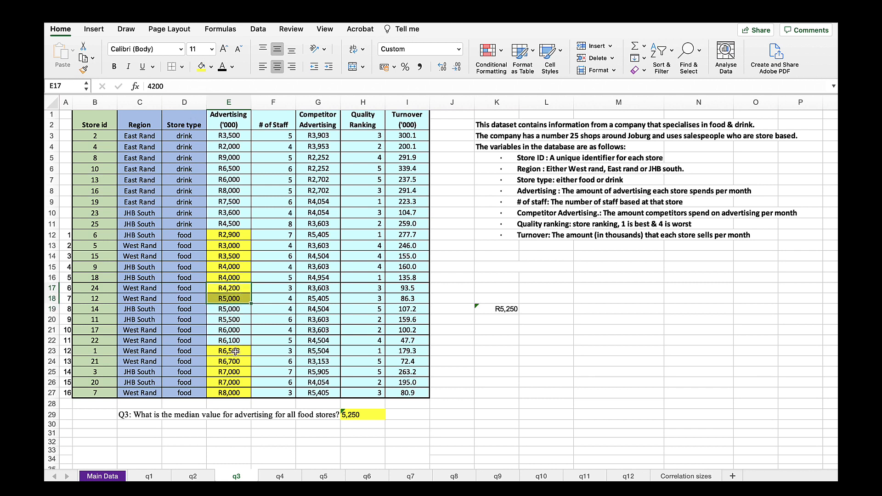
click(241, 334)
drag(241, 337, 240, 342)
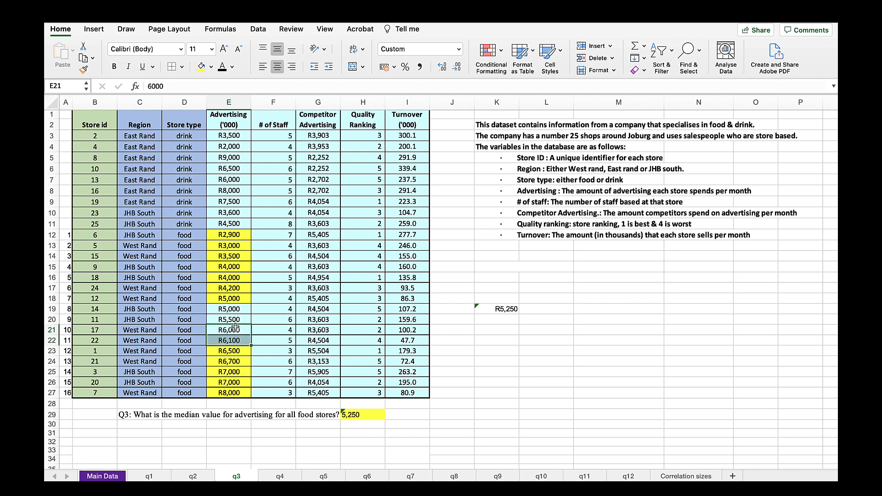
click(199, 69)
click(514, 372)
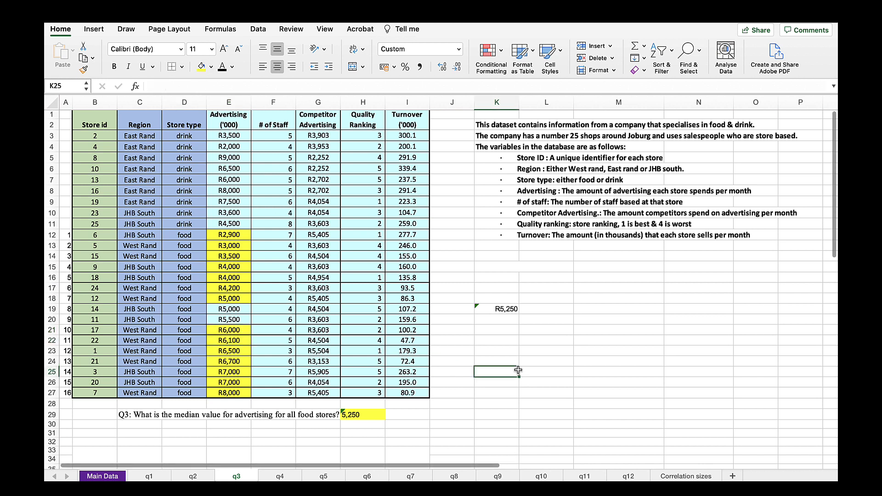
Step: Fill the two middle advertising values in E19:E20 with a green theme colour
click(229, 310)
drag(230, 310, 229, 321)
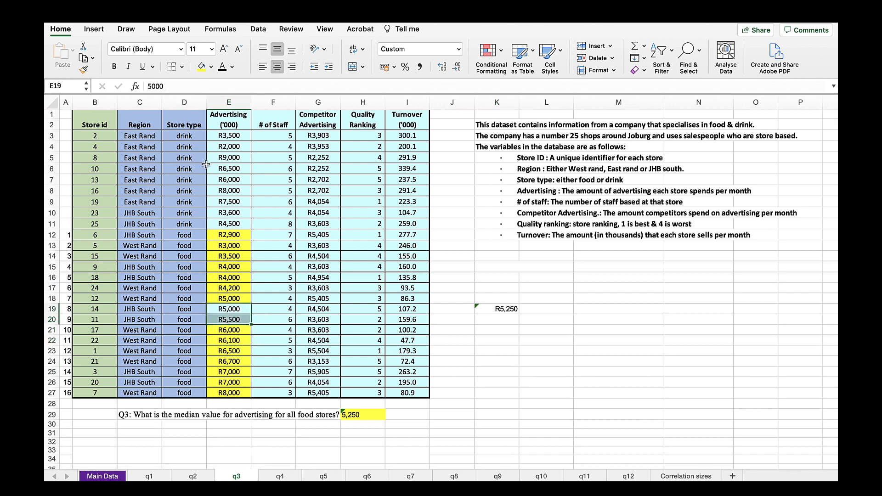
click(211, 69)
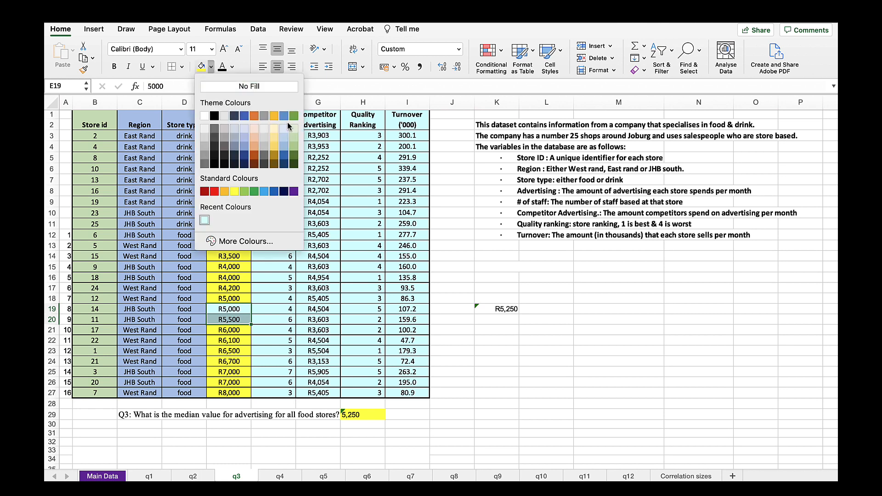
click(293, 147)
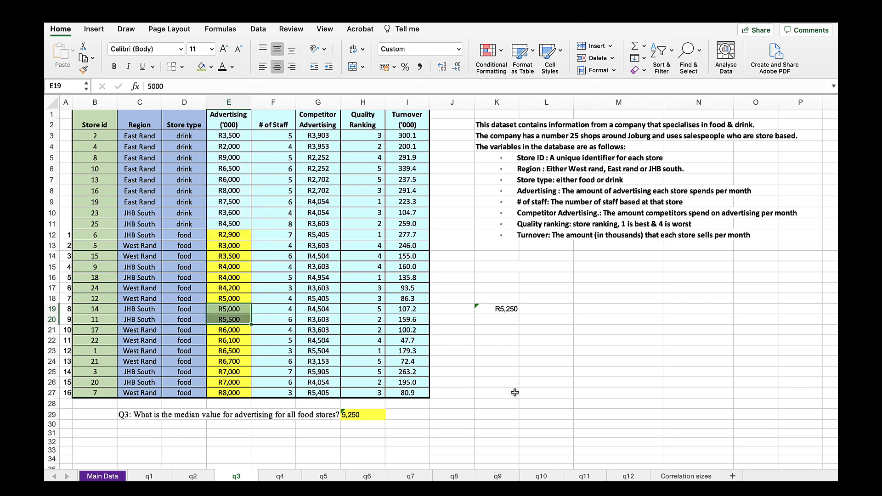
Step: Calculate the average of the two green middle advertising values in K21 with the formula =(E19+E20)/2
click(524, 370)
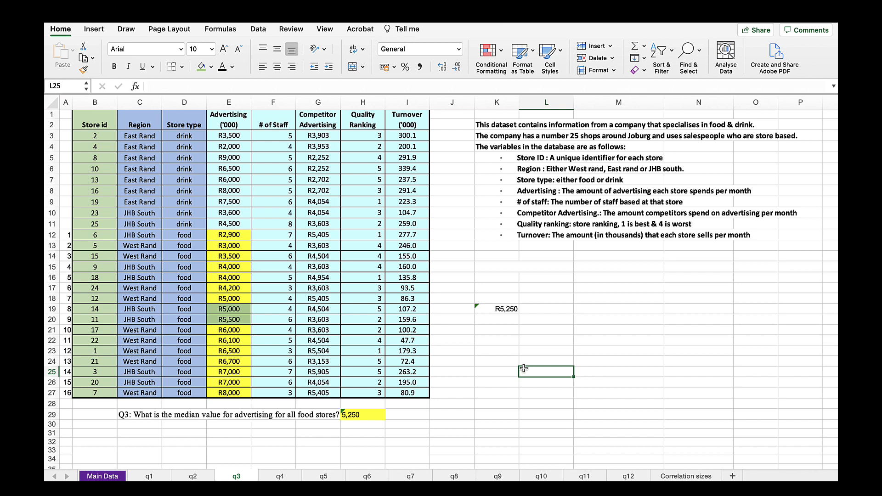
click(504, 332)
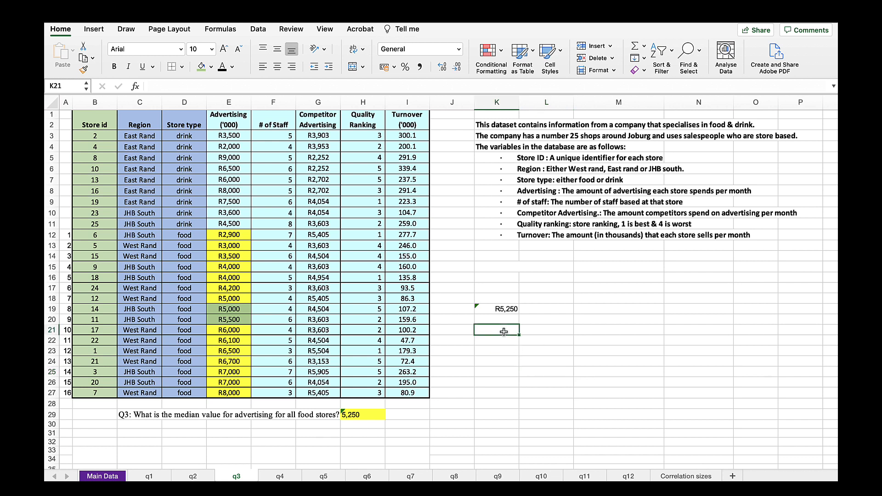
text(=))
key(BackSpace)
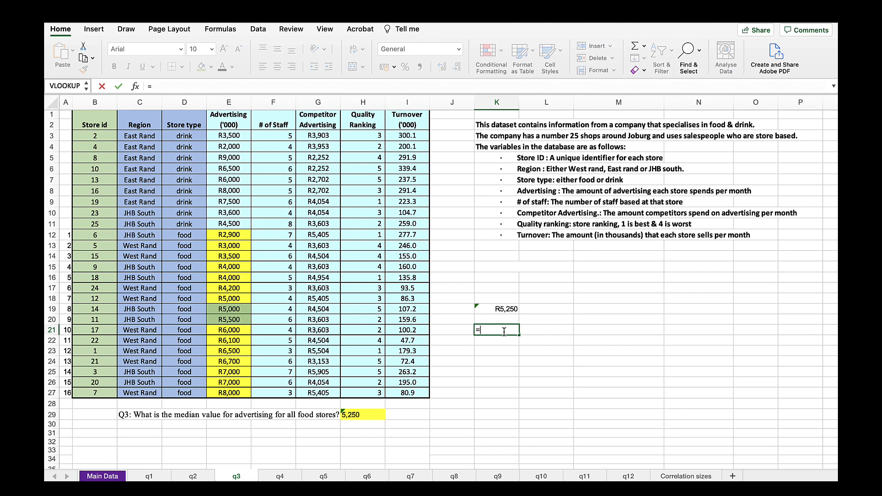
text(()
click(236, 311)
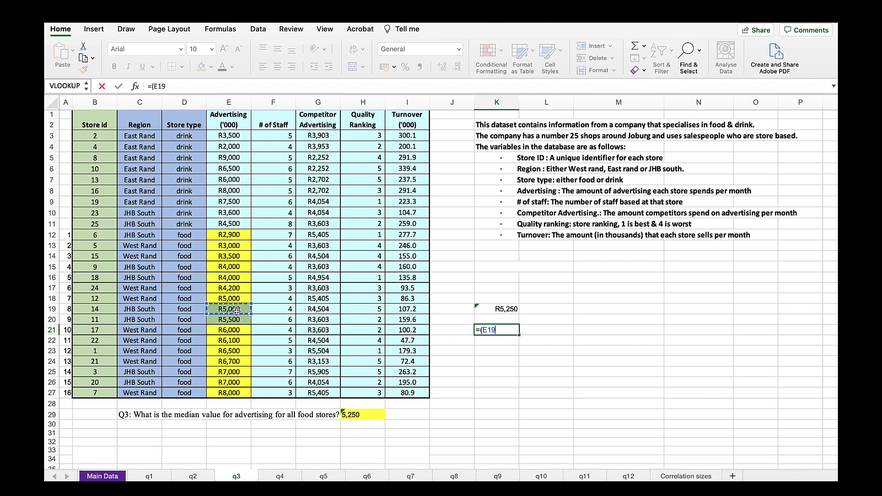
text(+)
click(236, 321)
text()/2)
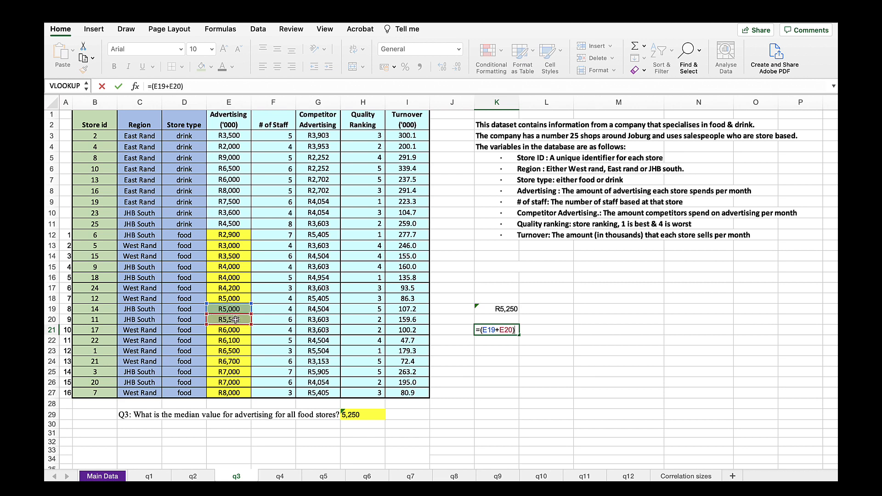
key(Return)
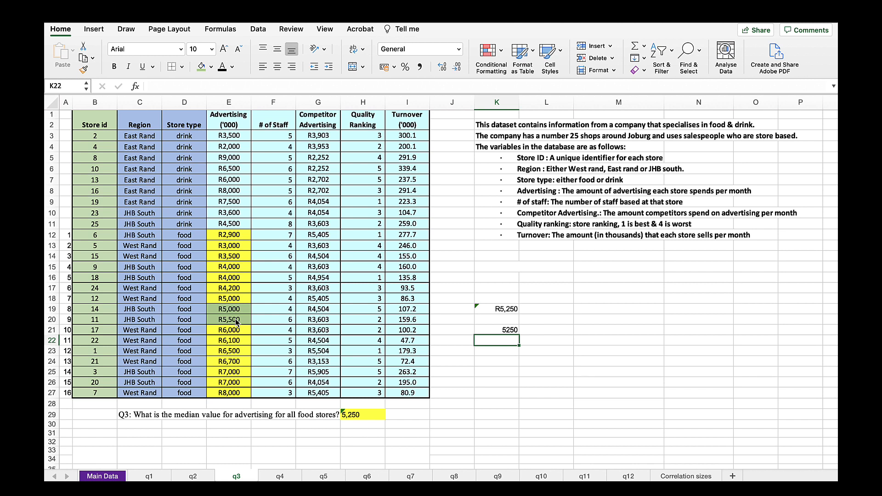
Step: Enter the median position formula as the text "N+1 / 2" in M18 and the label "Position" in N18
click(576, 297)
text('N)
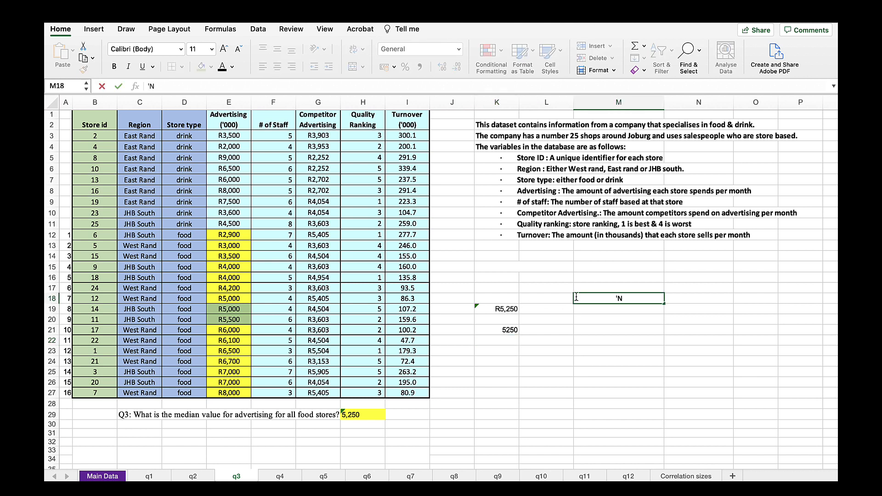
text(+1 / 2)
key(Return)
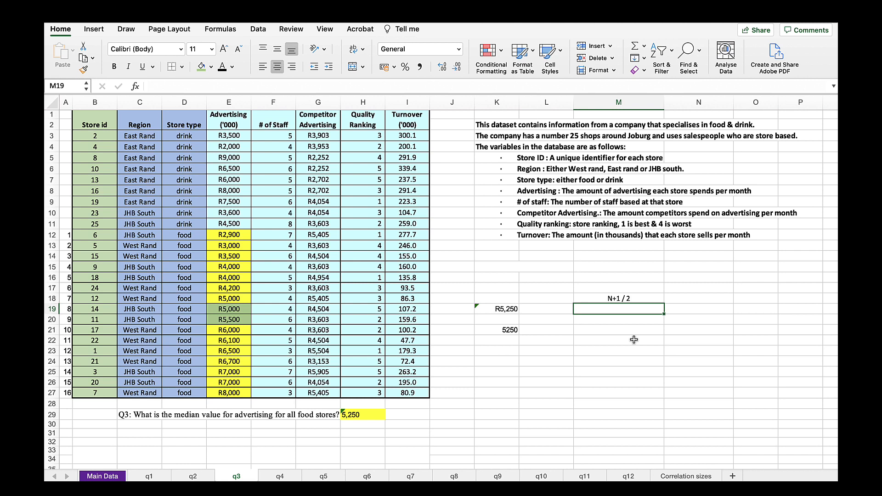
click(688, 299)
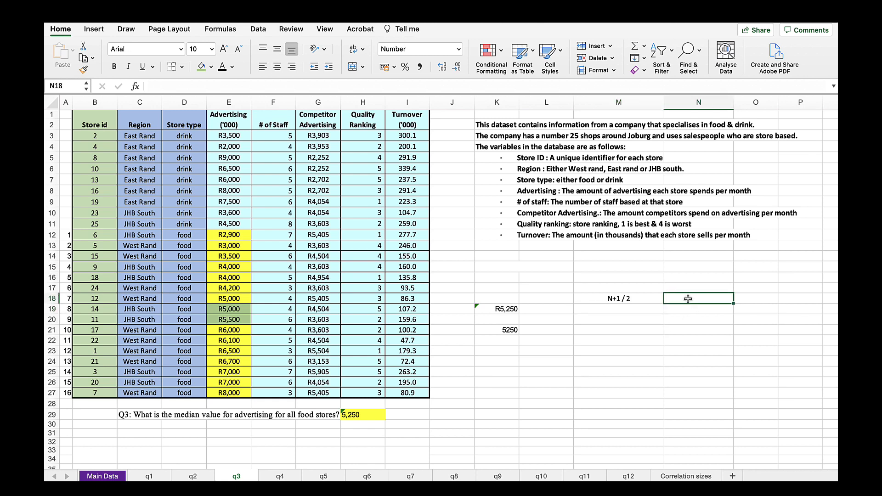
text(Posit)
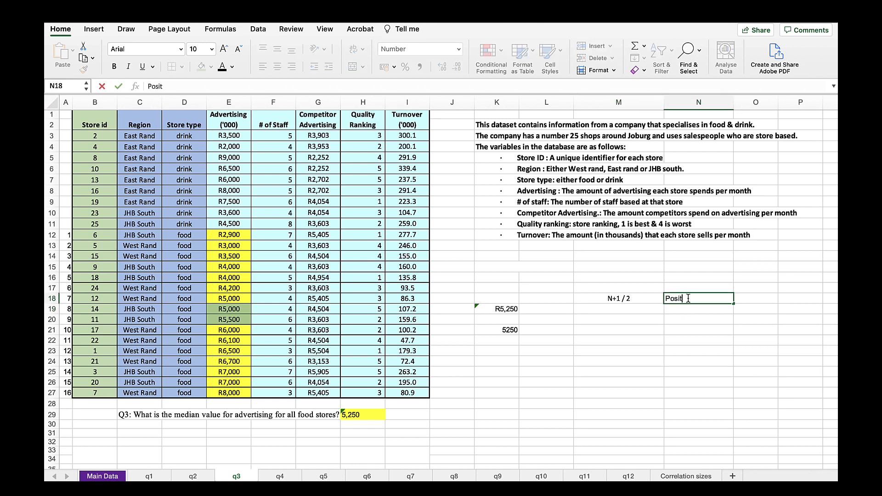
text(ion)
key(Return)
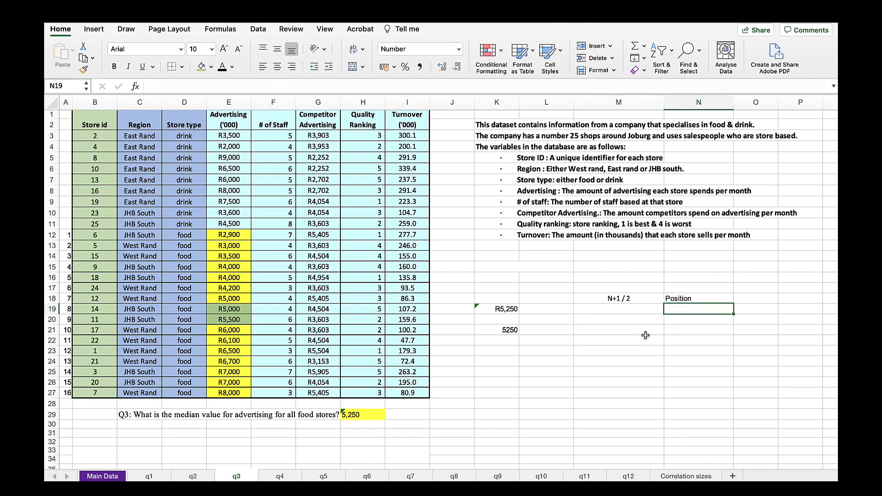
Step: Write the worked calculation "16 + 1 = 17 / 2 =" as text in M20
click(615, 319)
text('16 +)
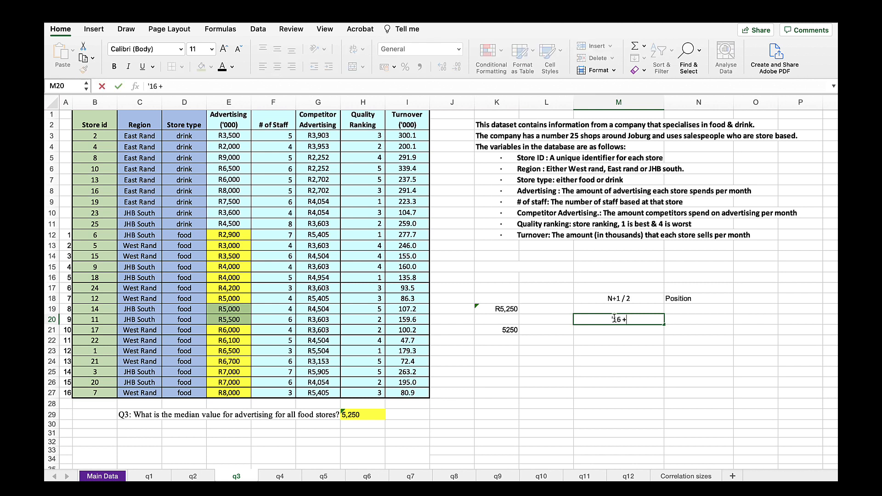
text( 1)
text())
key(BackSpace)
text(= 17 / 2 =)
key(Return)
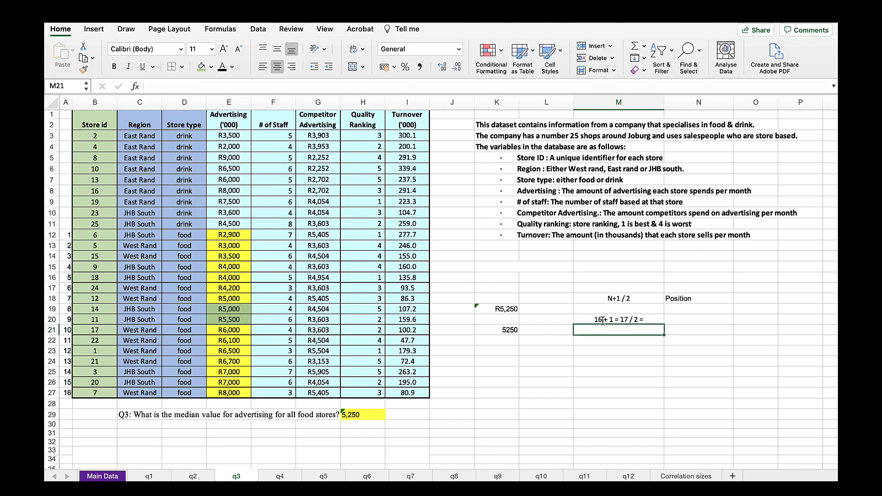
Step: Enter "8.5th position" in N20 beside the worked calculation
click(681, 322)
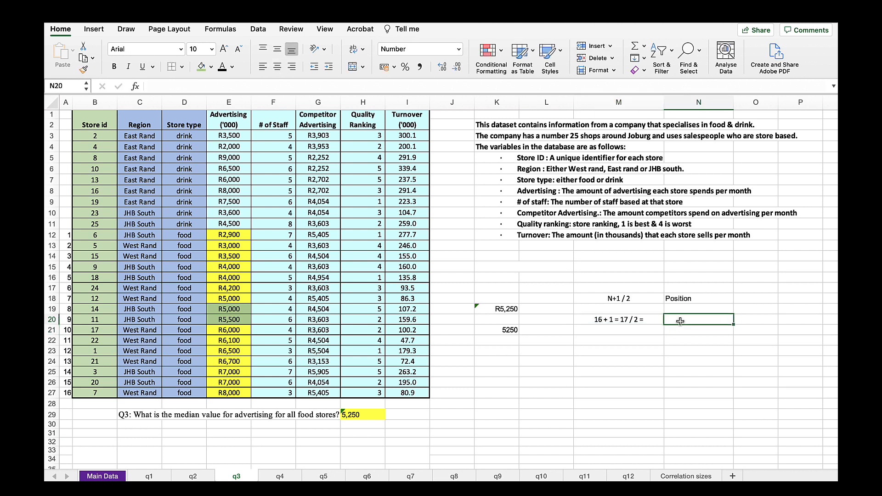
text(8.5th)
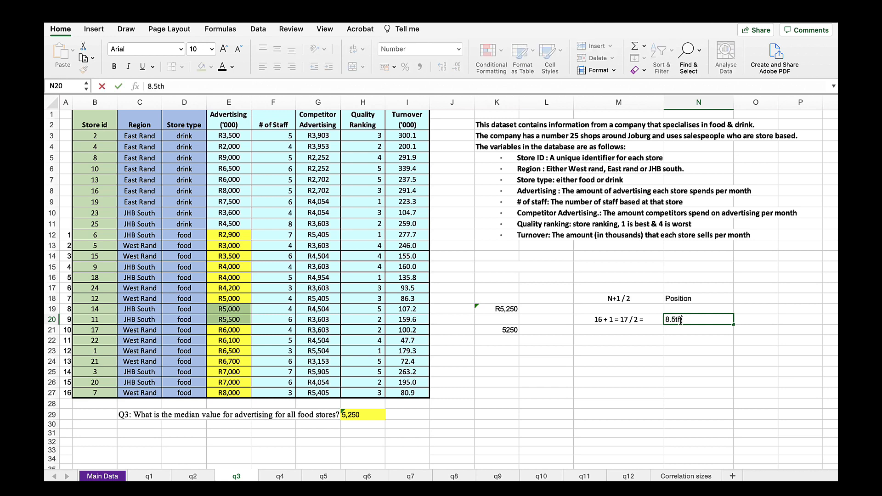
text( position)
key(Return)
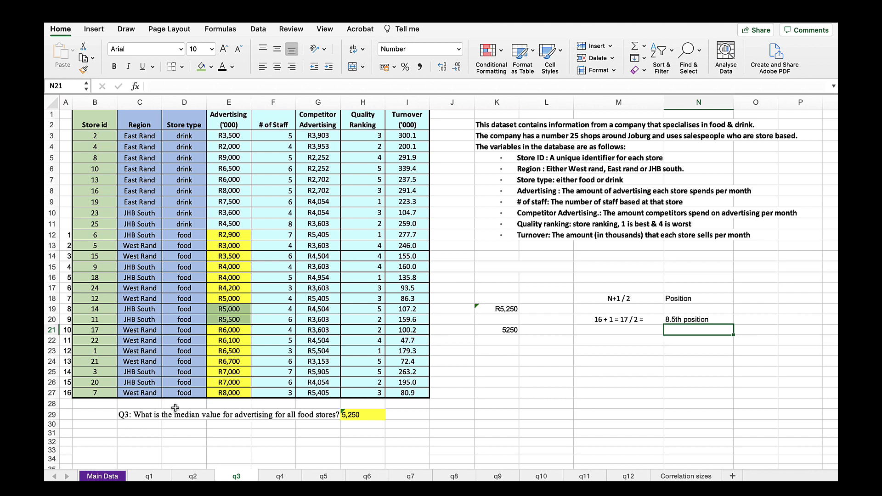
Step: Fill the position numbers 8 and 9 in A19:A20 with yellow
click(65, 310)
drag(65, 311, 66, 320)
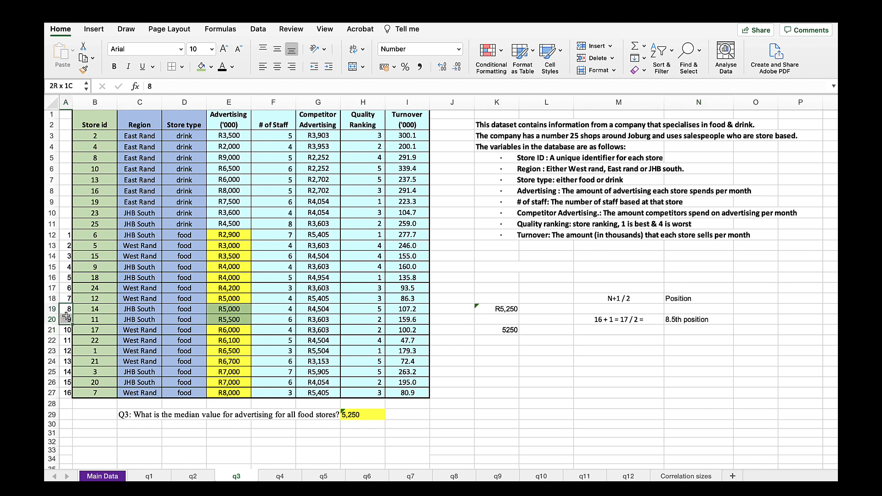
click(211, 67)
click(234, 192)
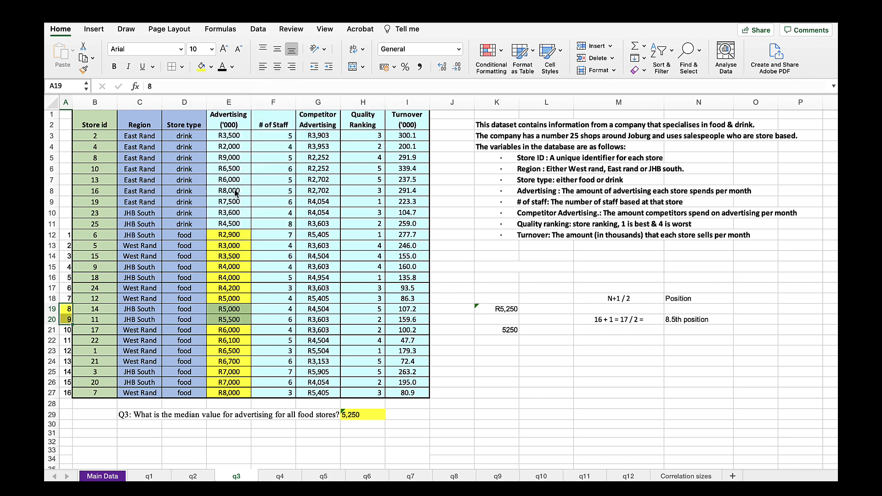
click(544, 351)
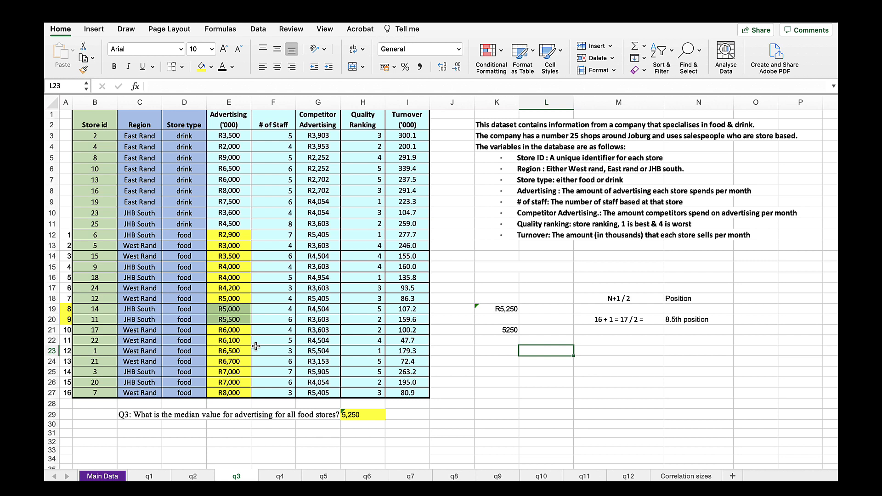
Step: Open the q4 sheet and fill the Quality ranking description in J11:K11 with yellow
key(ctrl+Page_Down)
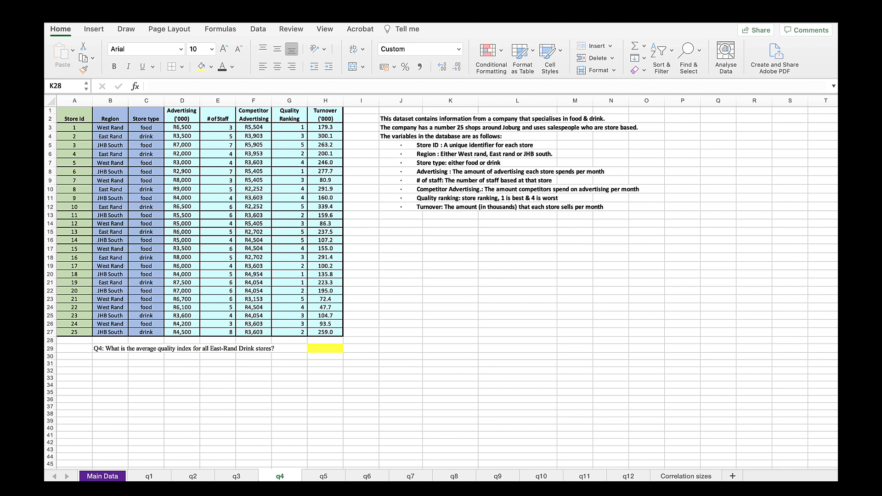
key(Down)
key(Up)
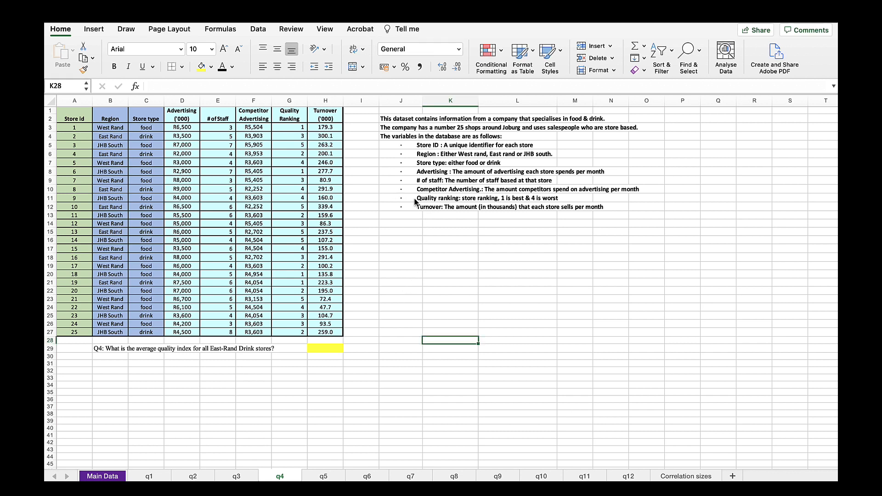
drag(398, 198, 445, 199)
click(200, 66)
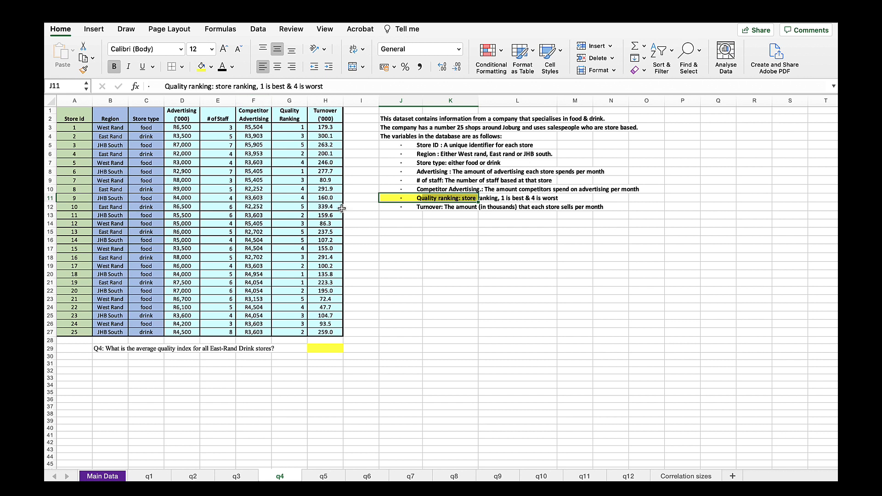
Step: Fill the Region and Store type descriptions in J6:K7 with yellow
drag(391, 157, 432, 157)
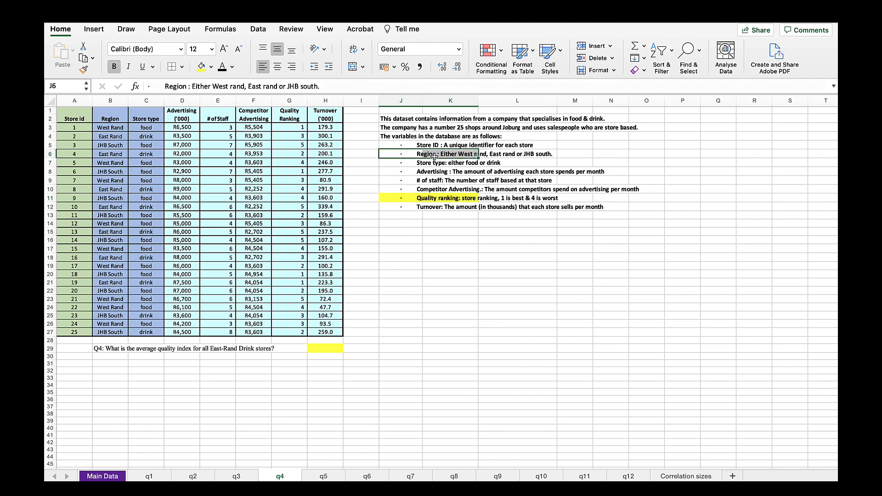
click(201, 68)
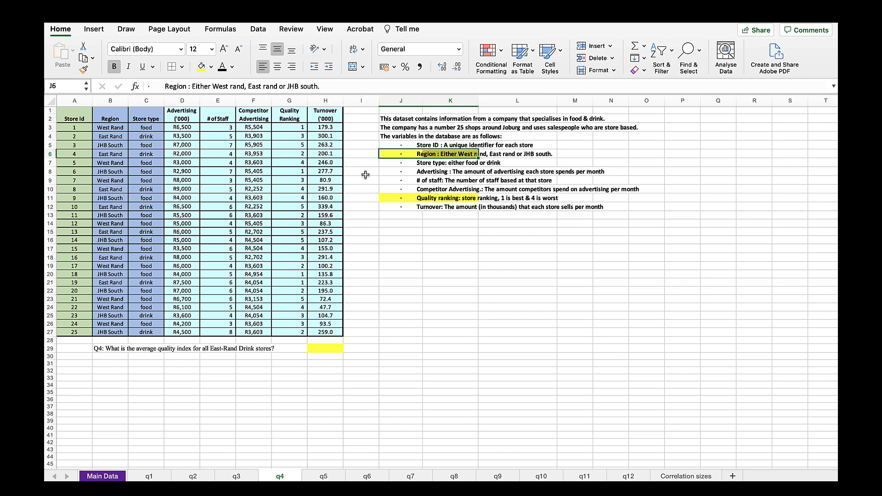
drag(393, 165, 436, 164)
click(202, 67)
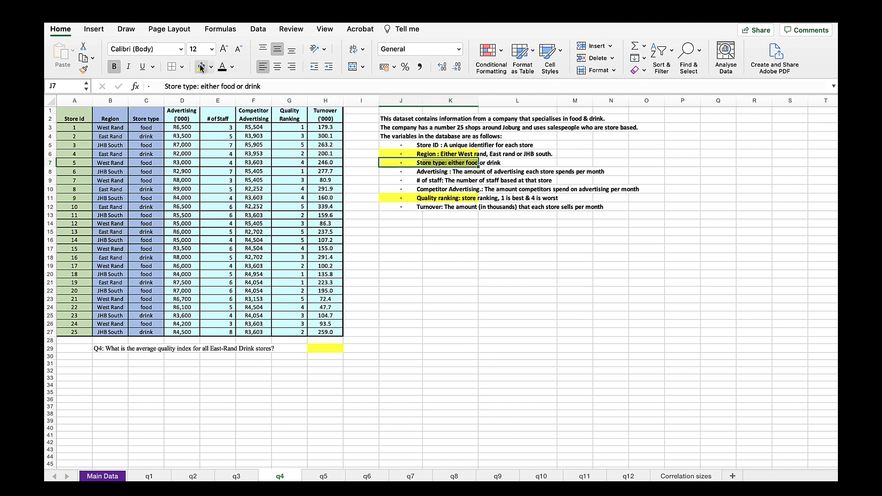
click(435, 302)
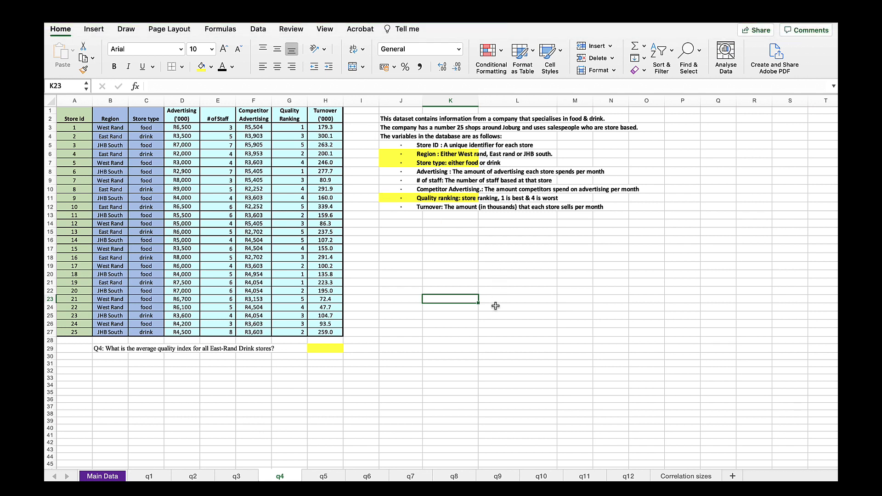
Step: Create a pivot table from the store data in A1:H27, placed on the existing sheet at J17
click(412, 250)
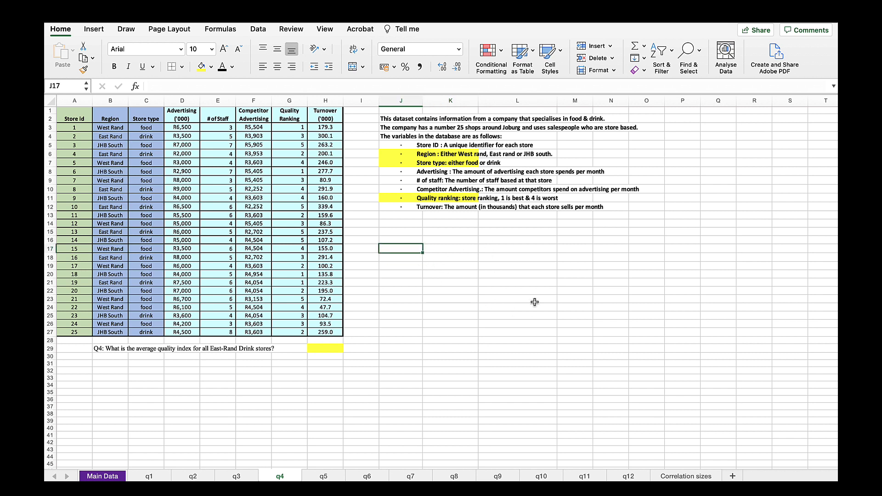
click(94, 29)
click(58, 58)
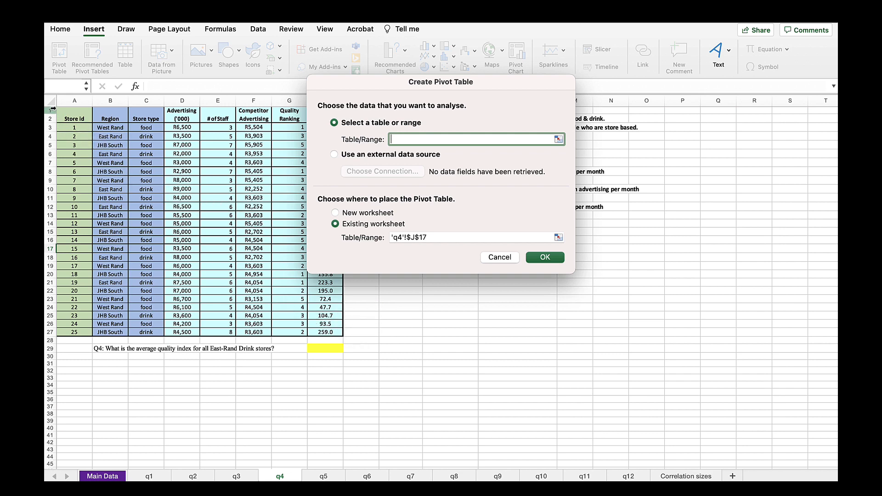
drag(72, 113, 326, 332)
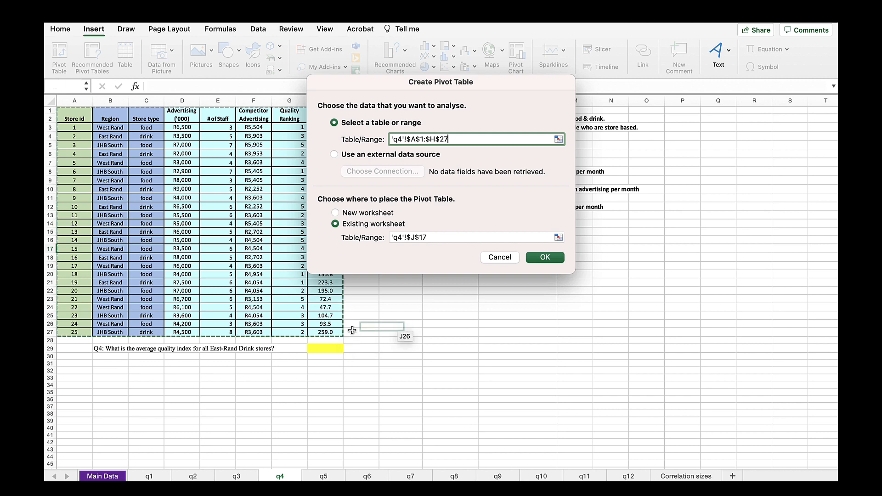
click(534, 258)
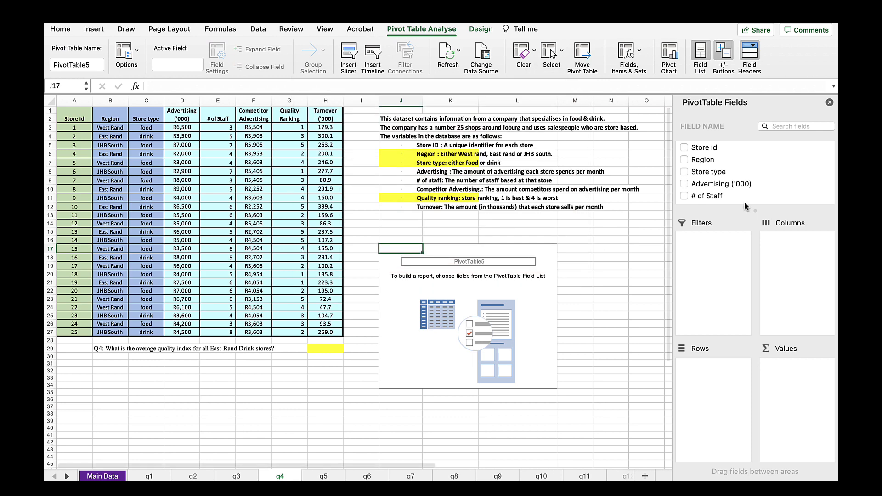
Step: Add the Region, Store type and Quality Ranking fields to the pivot table
click(685, 161)
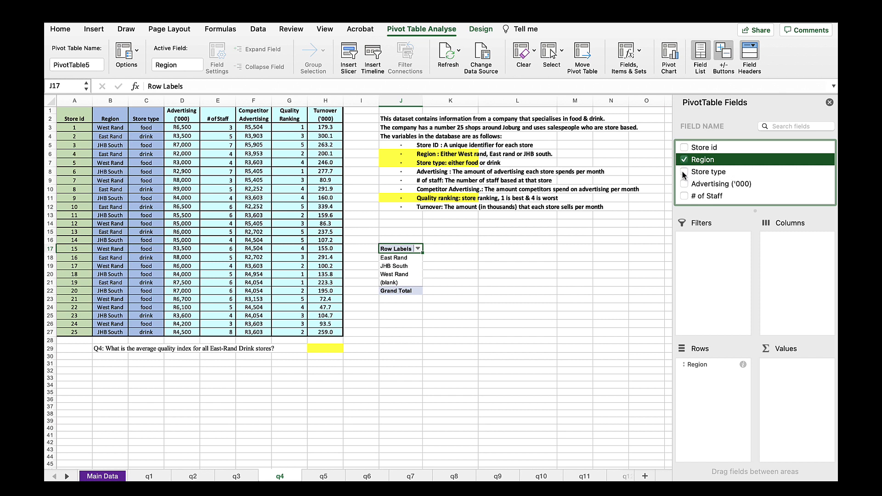
click(683, 172)
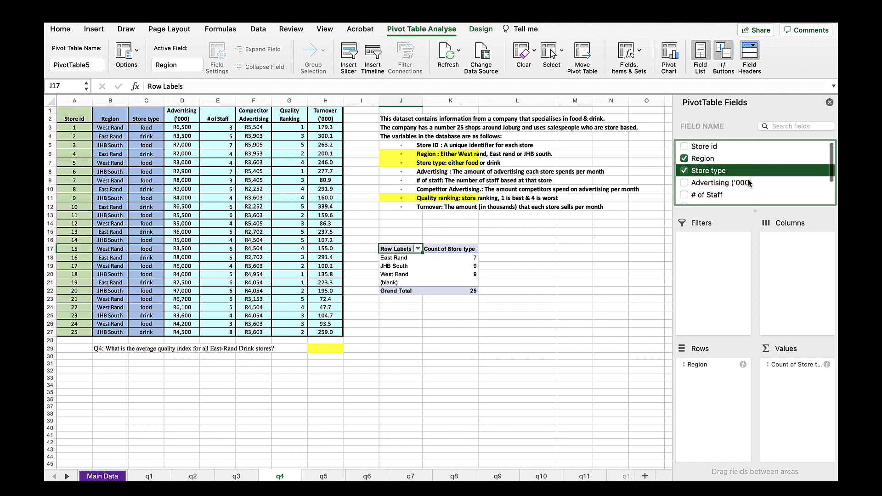
scroll(749, 184, down, 3)
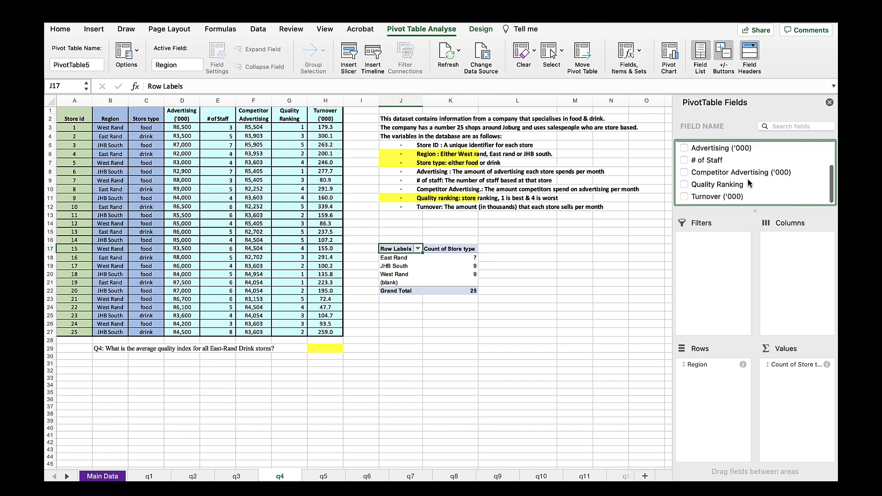
click(685, 187)
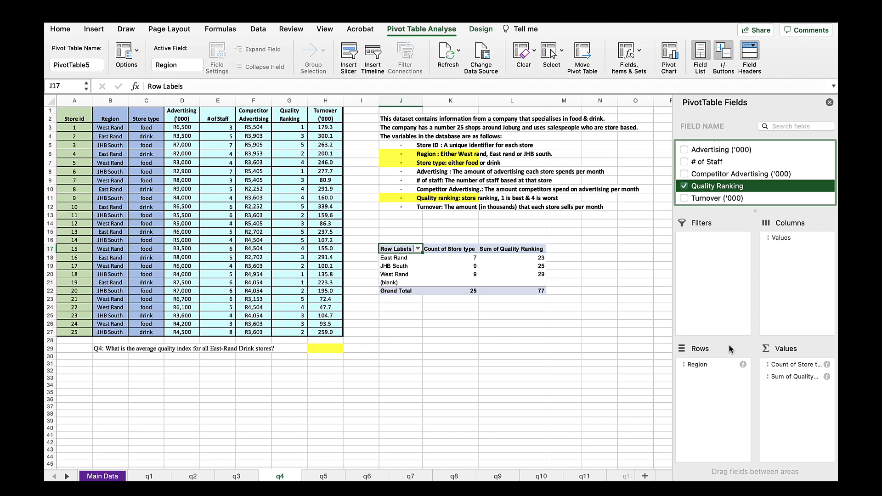
Step: In K29, divide the East Rand sum of Quality Ranking by its store count and format the result in comma style
click(449, 348)
text(+)
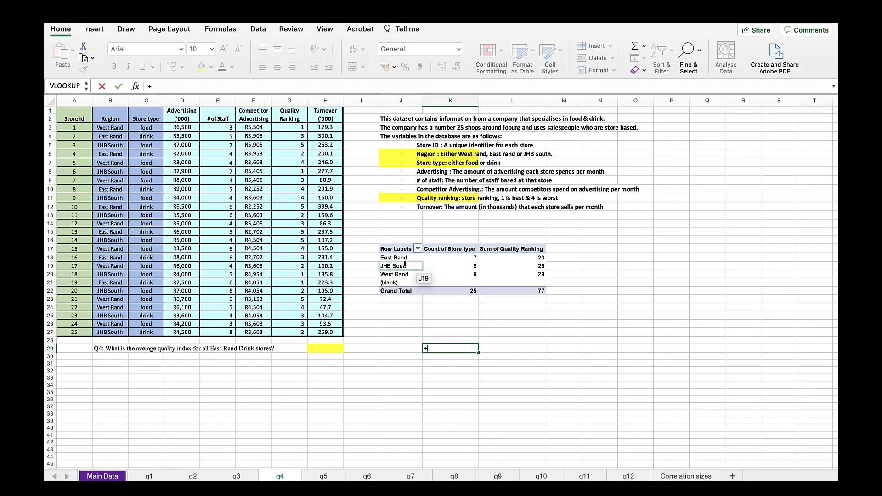
click(534, 258)
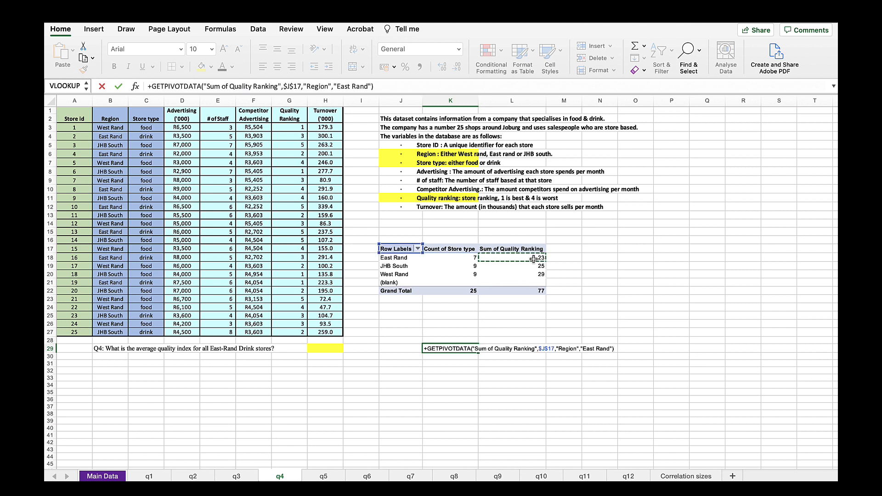
text(/)
click(466, 259)
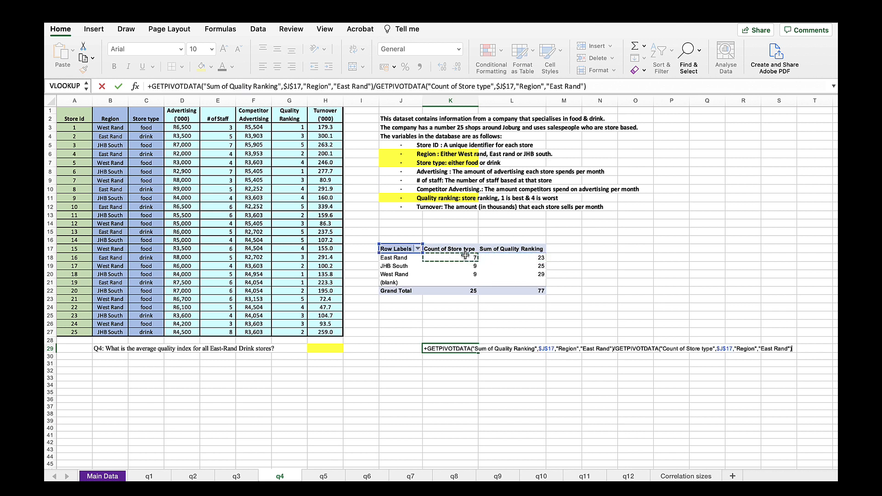
key(Return)
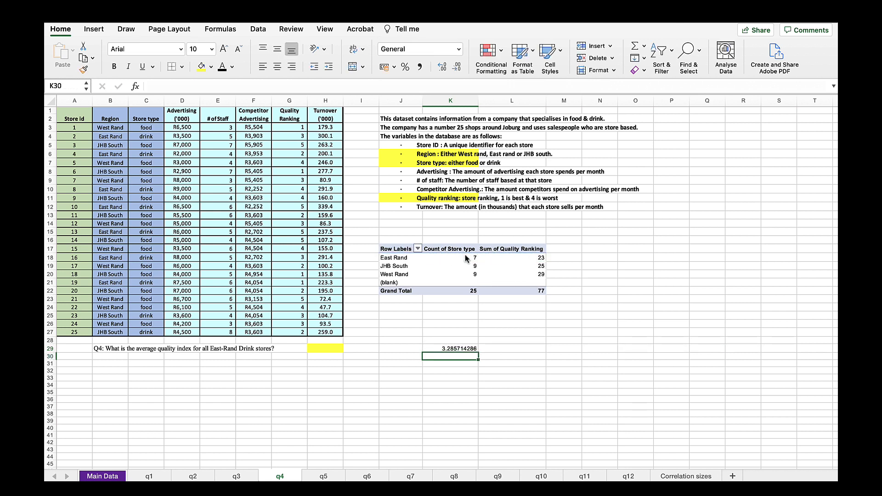
click(464, 348)
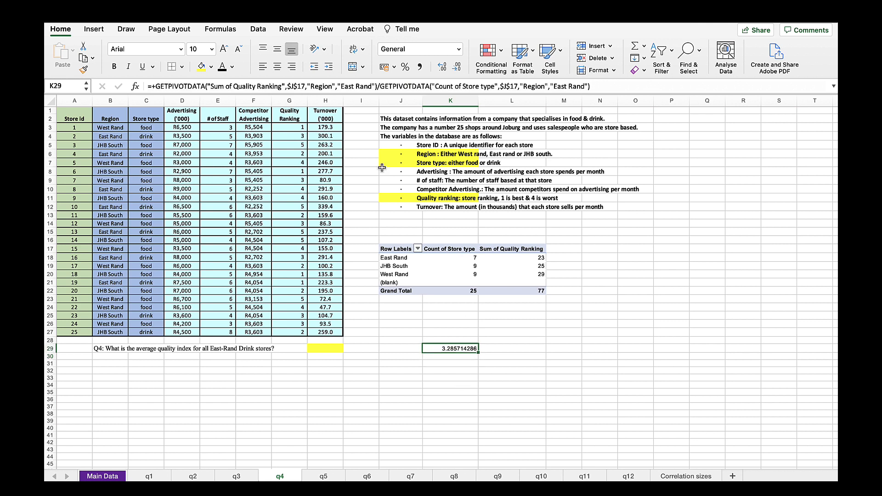
click(420, 67)
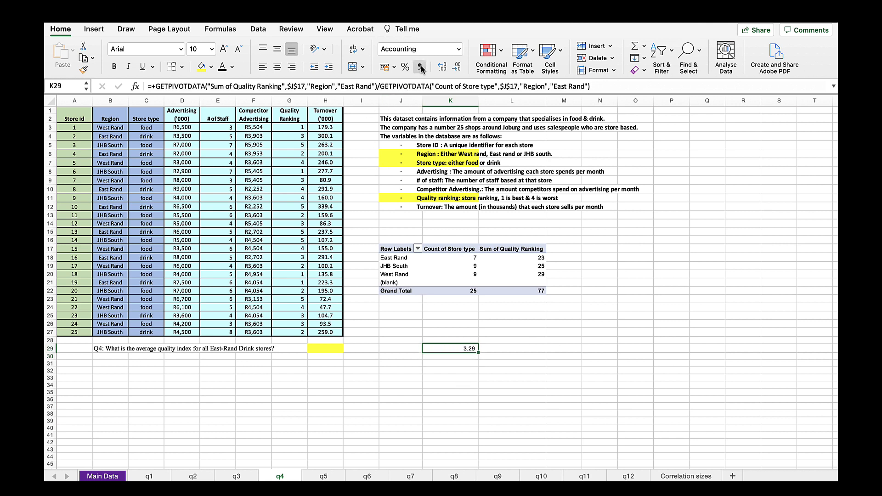
Step: Set the font colour of the yellow Q4 answer cell H29 to black
click(326, 350)
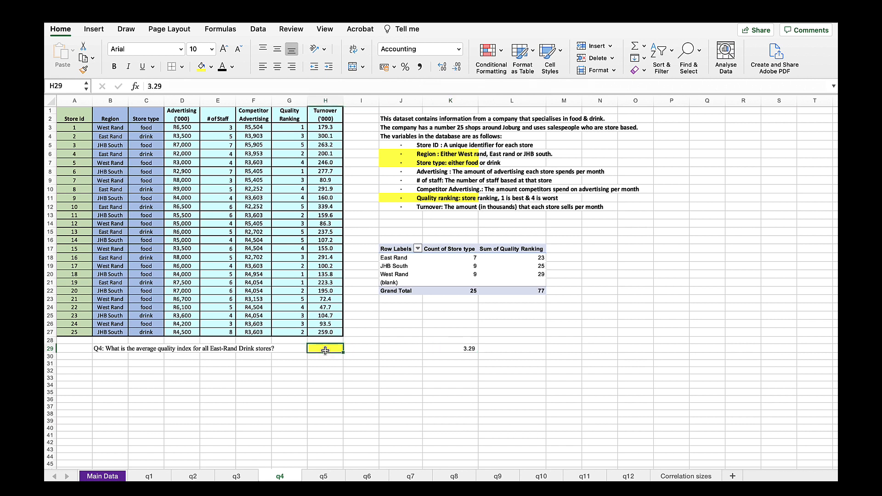
click(223, 69)
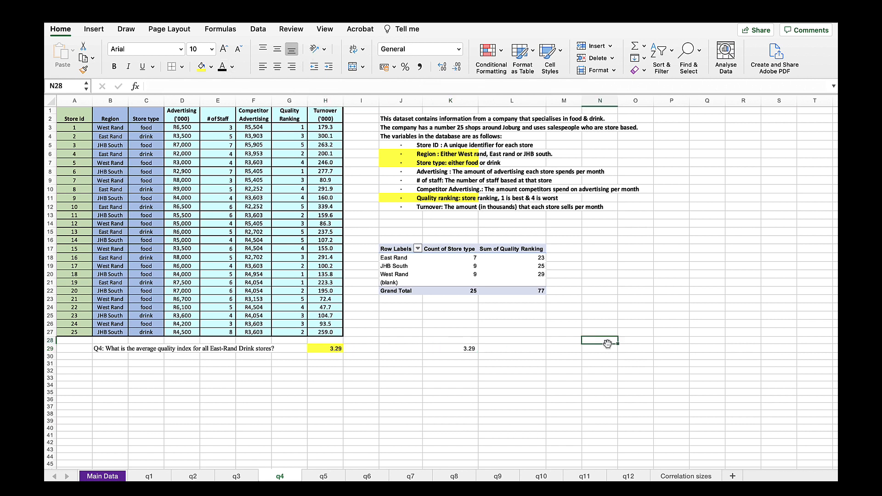
Step: Change the pivot table's Quality Ranking field to summarise by Average
click(511, 264)
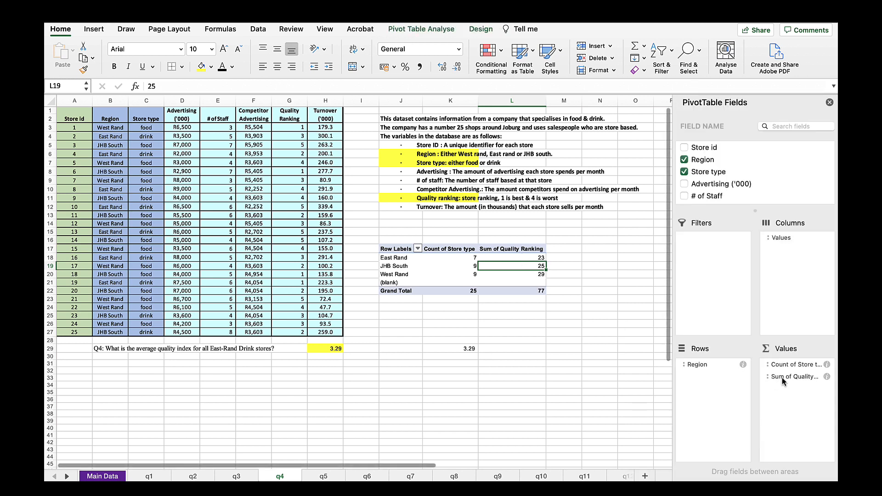
click(812, 379)
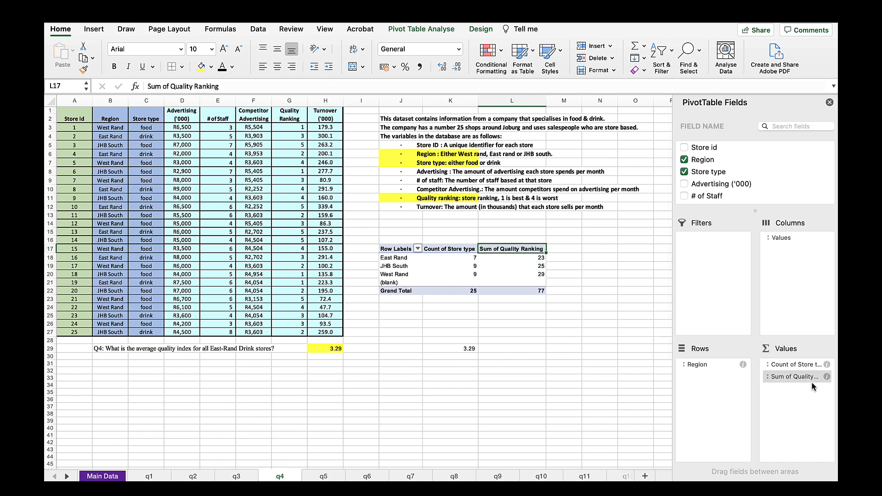
double_click(490, 250)
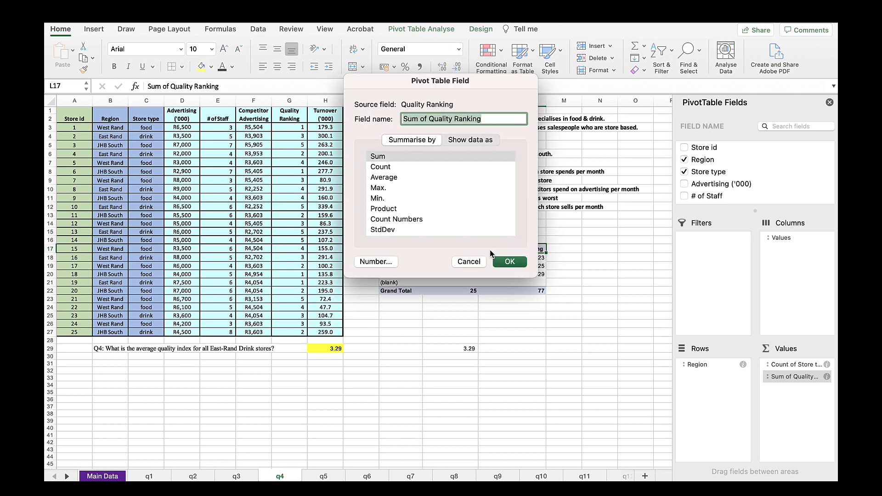
click(385, 178)
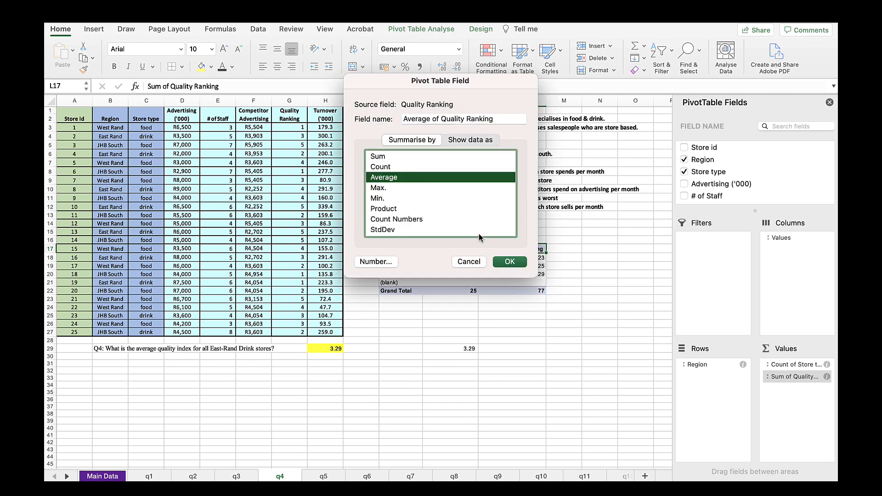
click(507, 262)
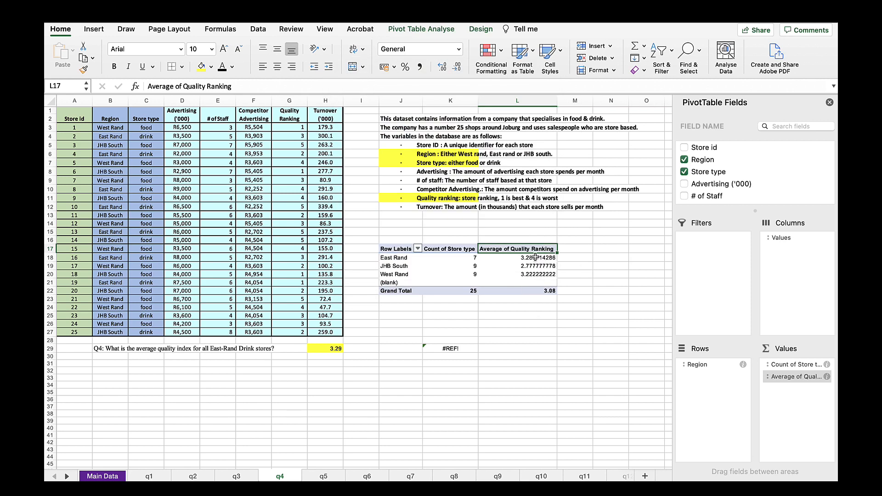
Step: Format the regional quality ranking averages in L18:L20 with comma style and two decimals
drag(535, 258, 537, 275)
click(419, 66)
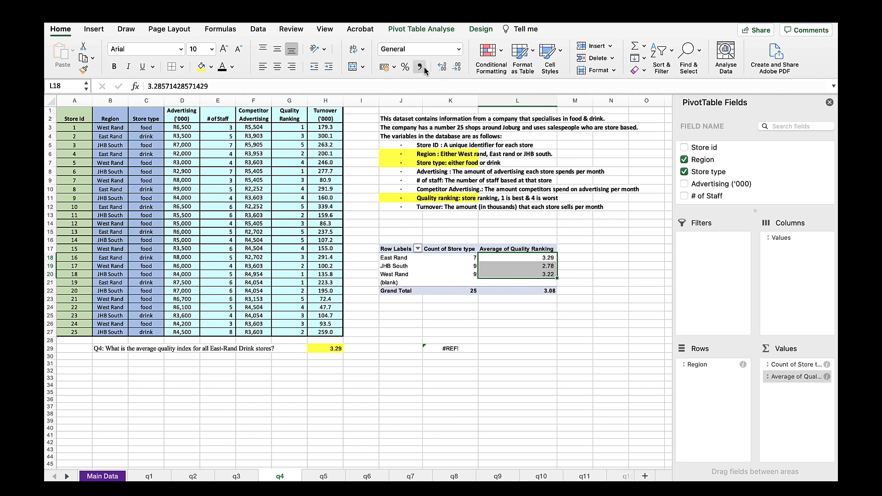
click(646, 307)
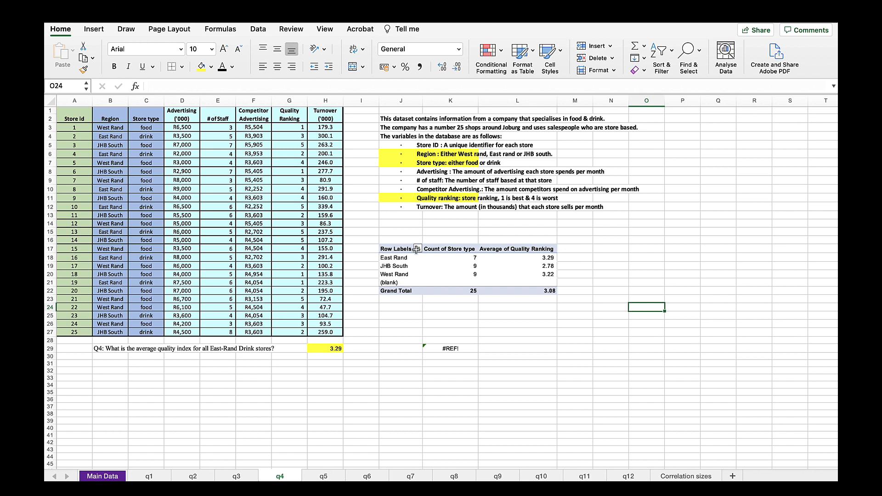
Step: Delete the division formula from K29 below the pivot table
click(456, 350)
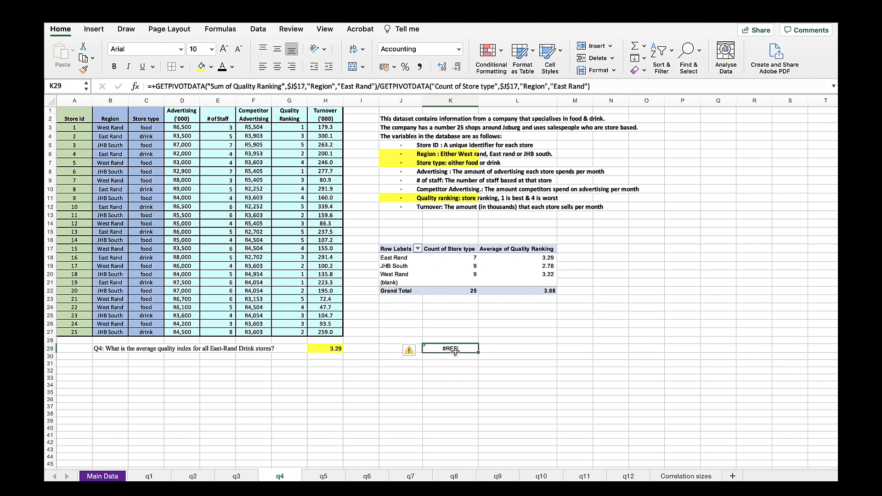
key(Delete)
key(Return)
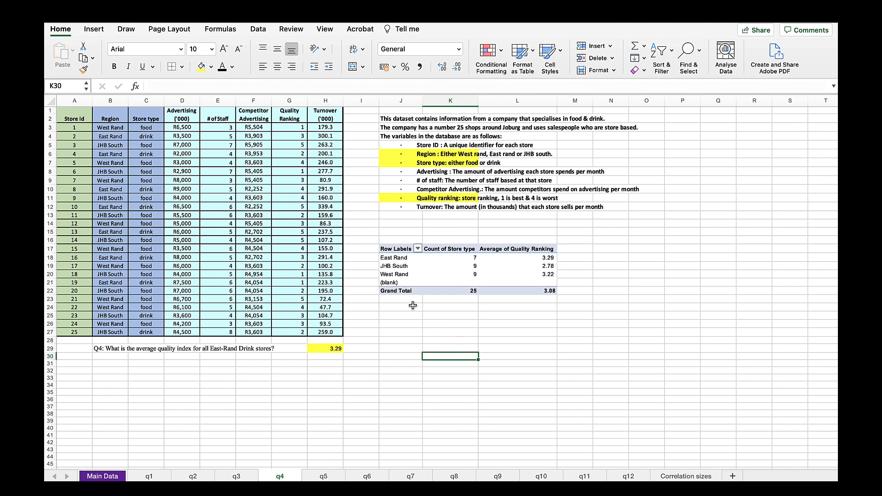
Step: Open the q5 sheet and fill the # of staff and Region descriptions in J9:K9 and J6:K6 with yellow
key(ctrl+Page_Down)
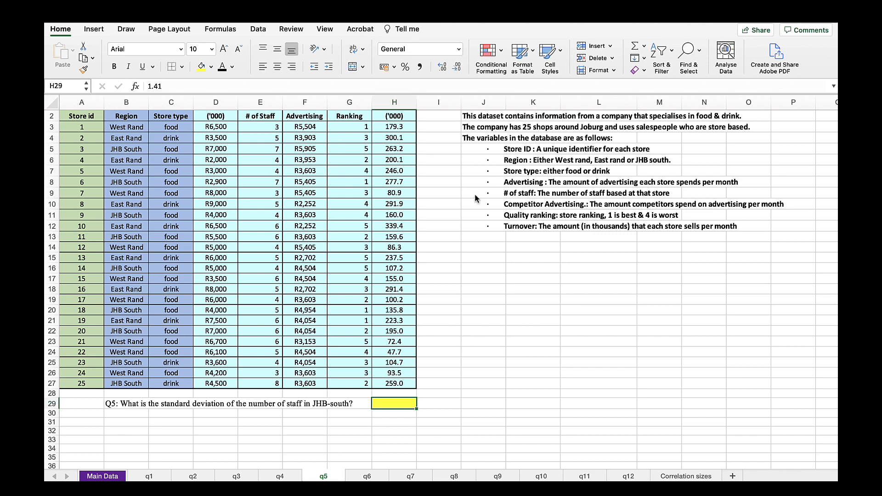
drag(475, 194, 537, 194)
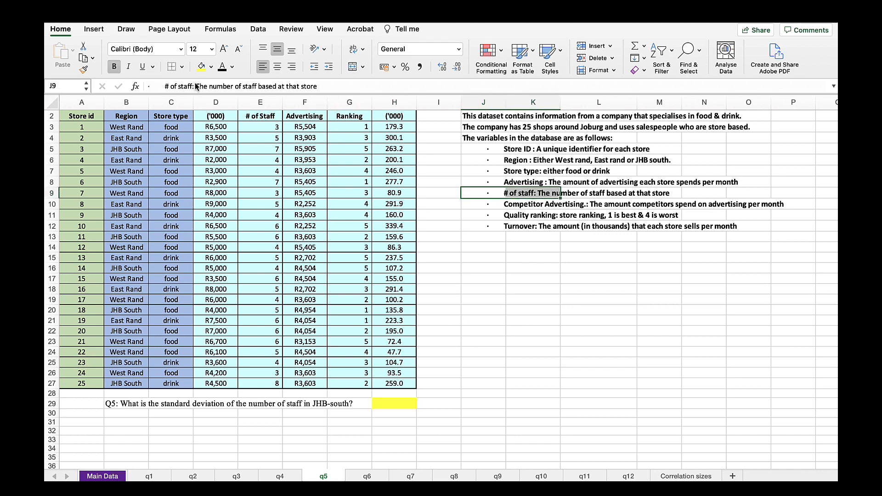
click(202, 67)
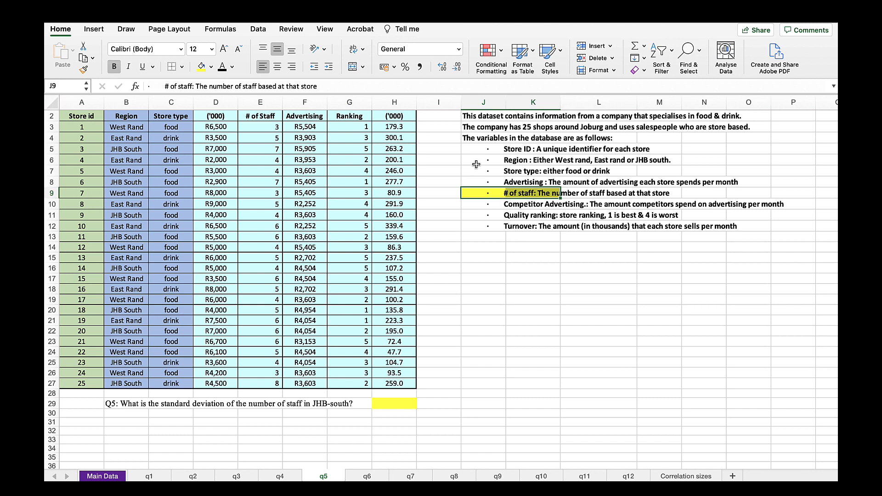
drag(476, 161, 519, 157)
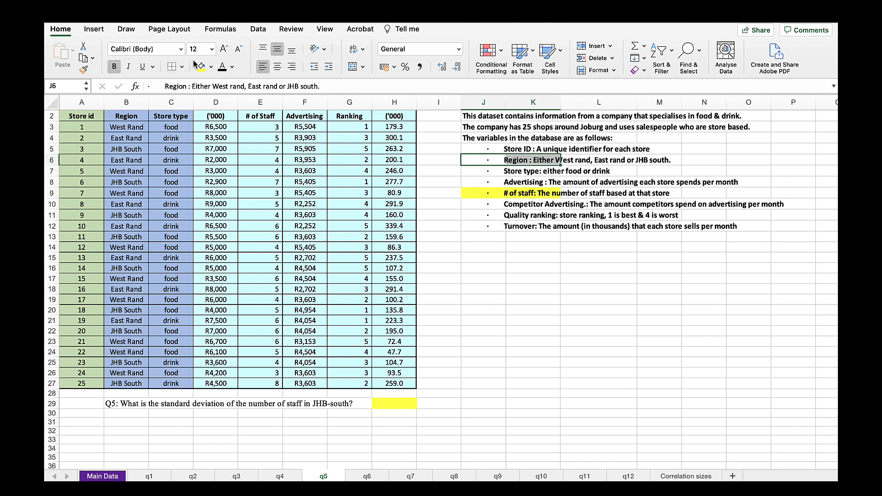
click(202, 67)
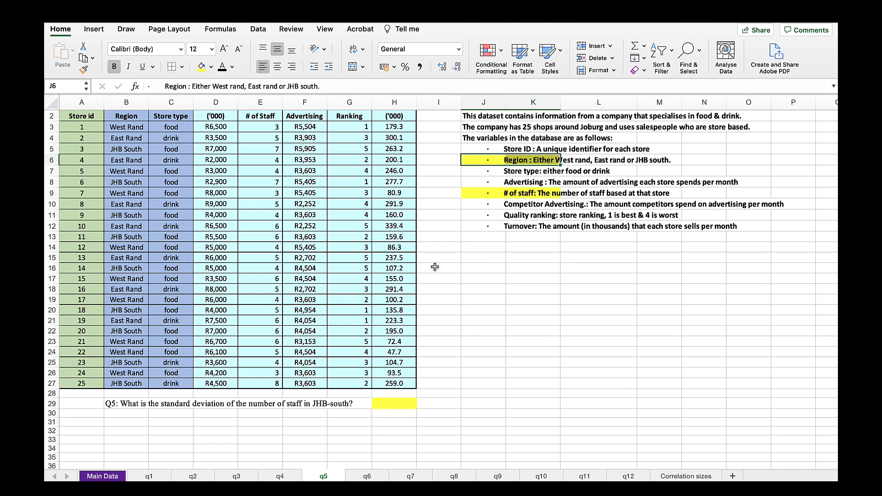
Step: Create a pivot table from A1:H27 at J17 on the existing sheet, with Region as rows and # of Staff as values
click(477, 279)
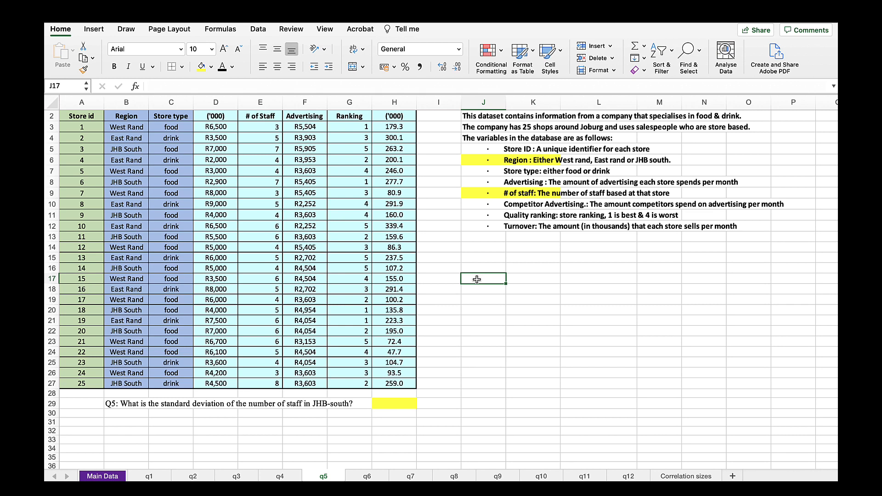
click(93, 30)
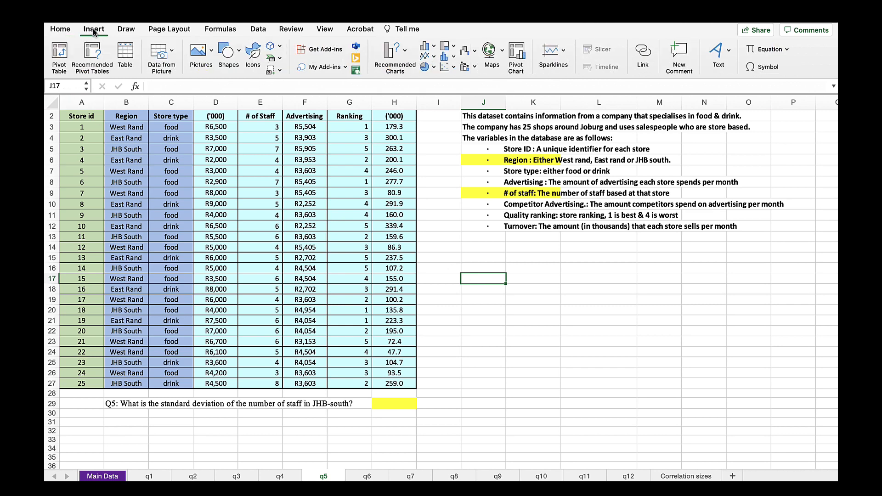
click(59, 55)
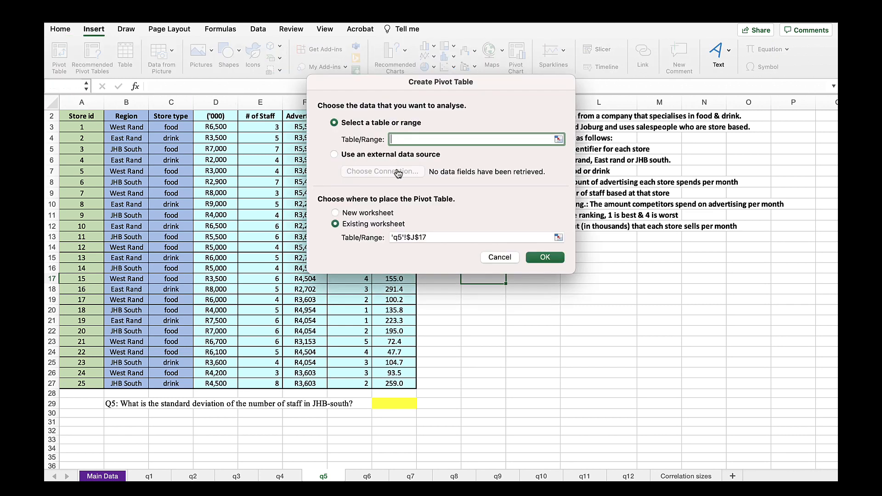
drag(403, 385, 46, 74)
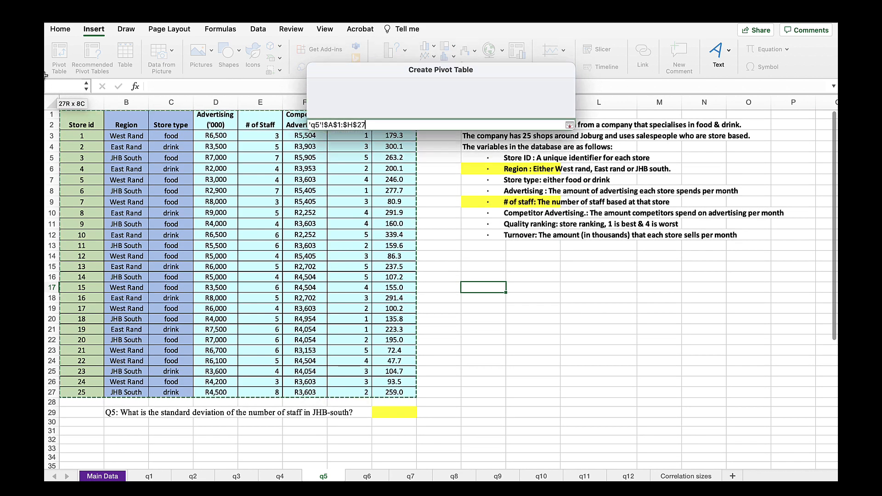
click(546, 257)
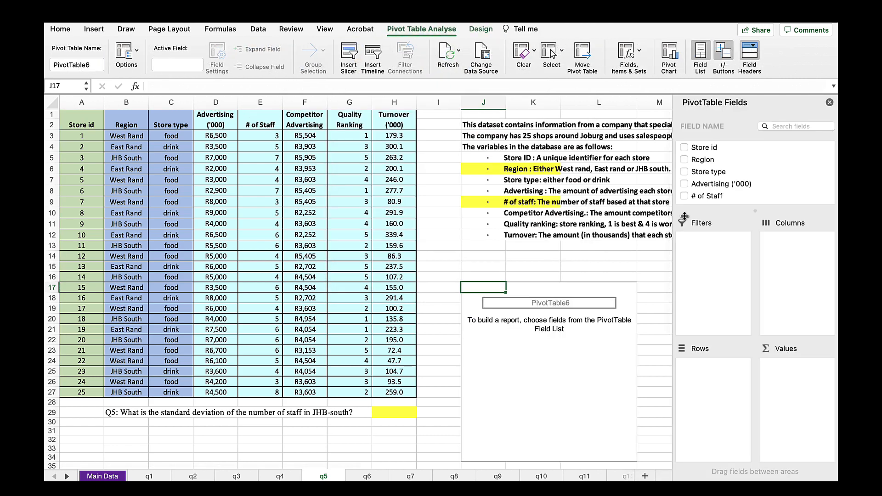
click(686, 161)
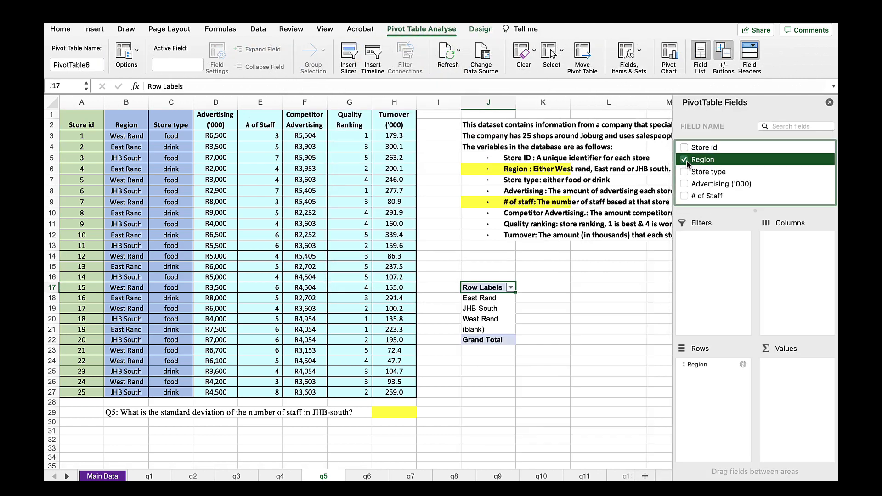
click(685, 197)
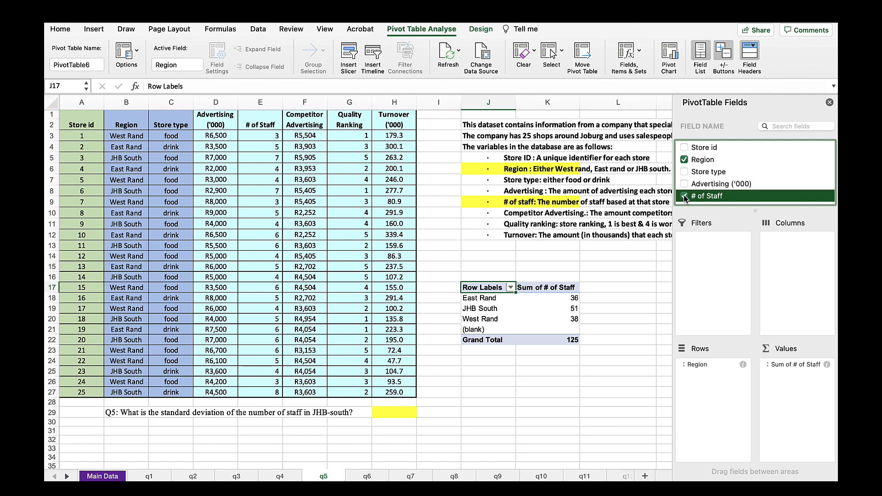
Step: Change the pivot table's # of Staff field to summarise by StdDevp
double_click(537, 288)
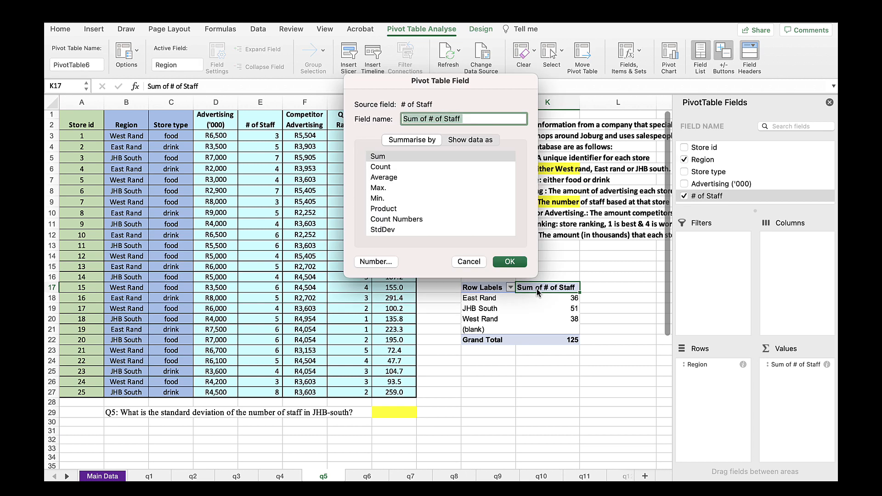
scroll(482, 208, down, 3)
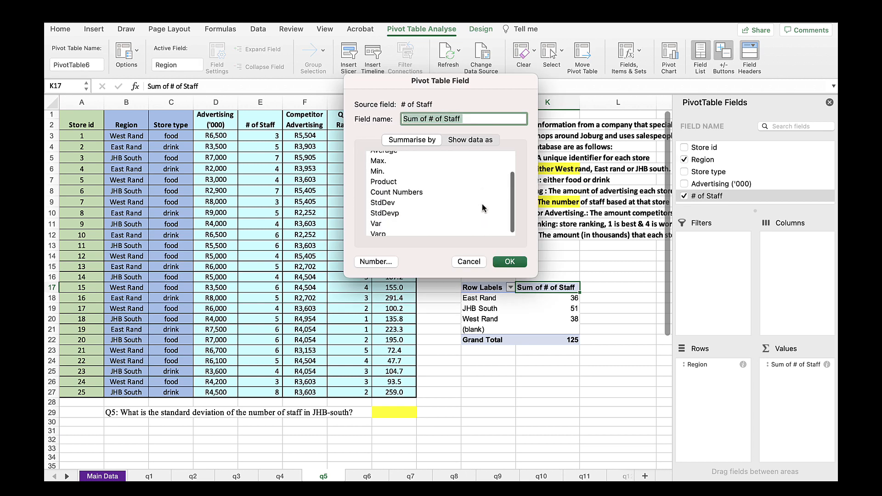
scroll(483, 207, down, 1)
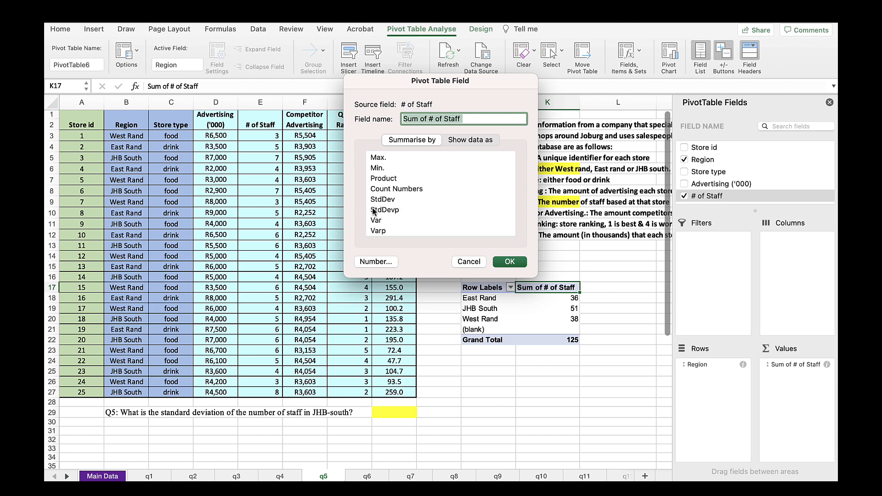
click(373, 211)
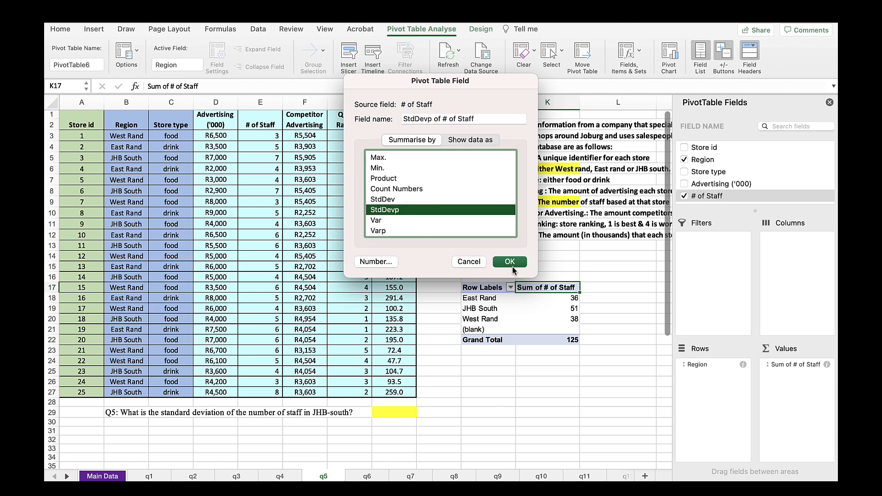
click(510, 262)
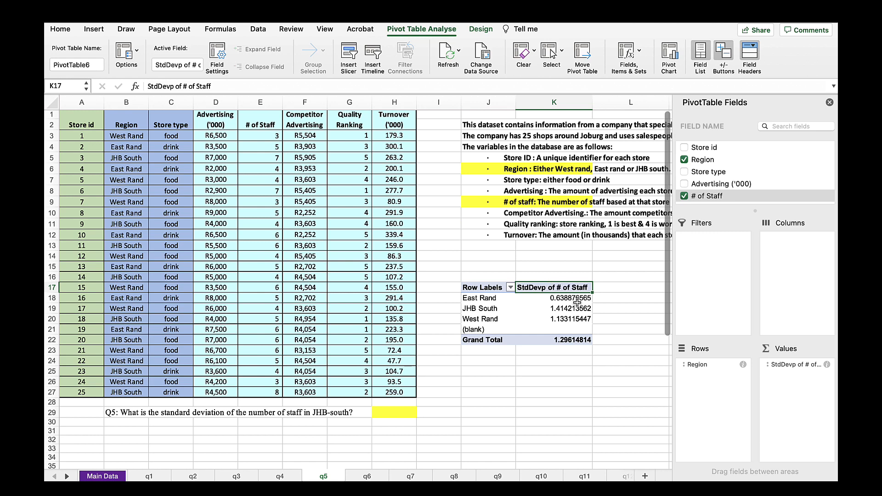
Step: Format the pivot table values in K18:K22 with comma style to show two decimals
drag(557, 298, 559, 340)
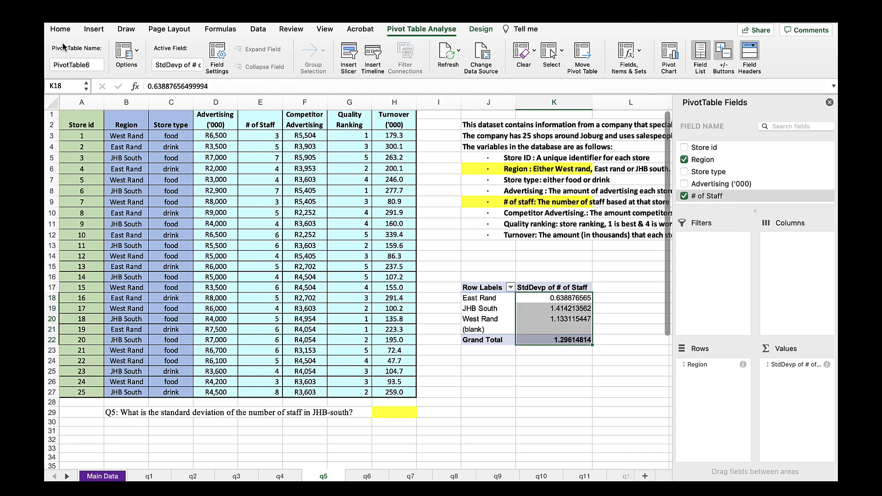
click(62, 29)
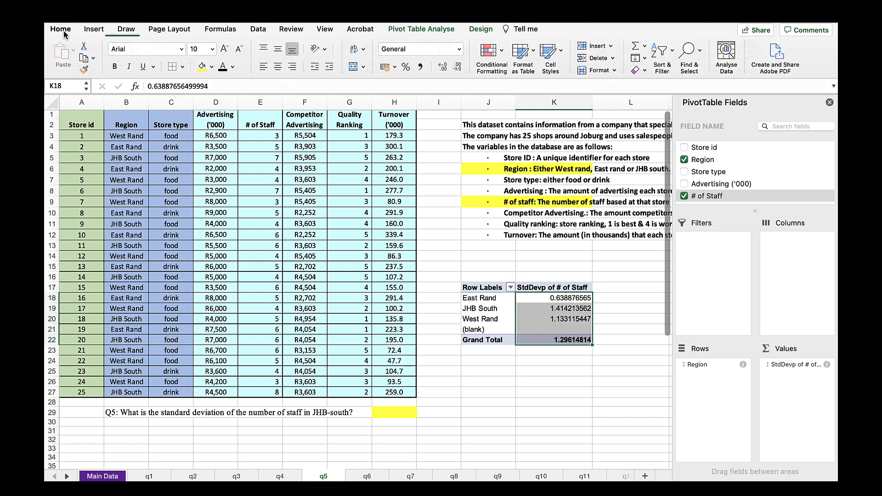
click(419, 68)
click(611, 391)
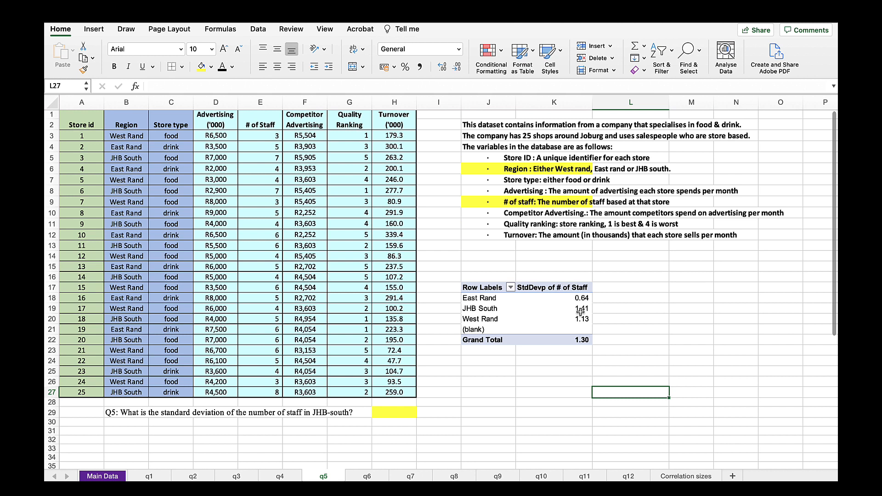
Step: Change the font colour of the answer in H29 to black so it stands out from the yellow fill
click(395, 413)
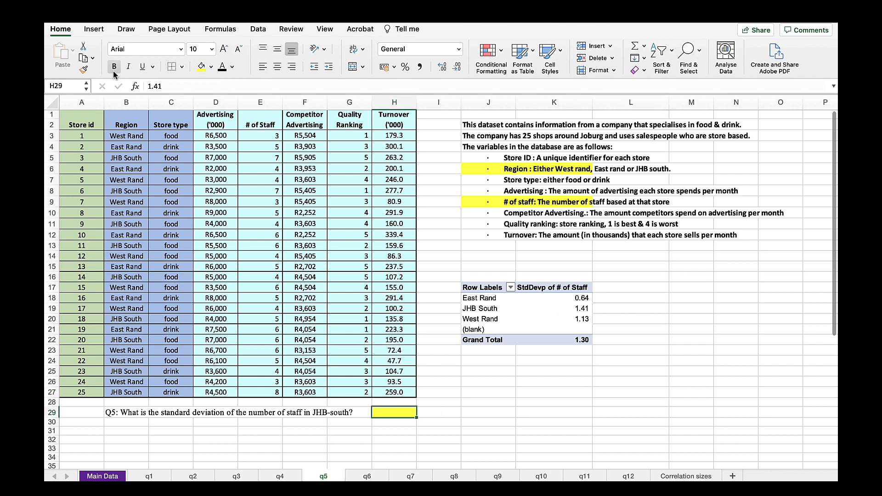
click(222, 66)
click(610, 311)
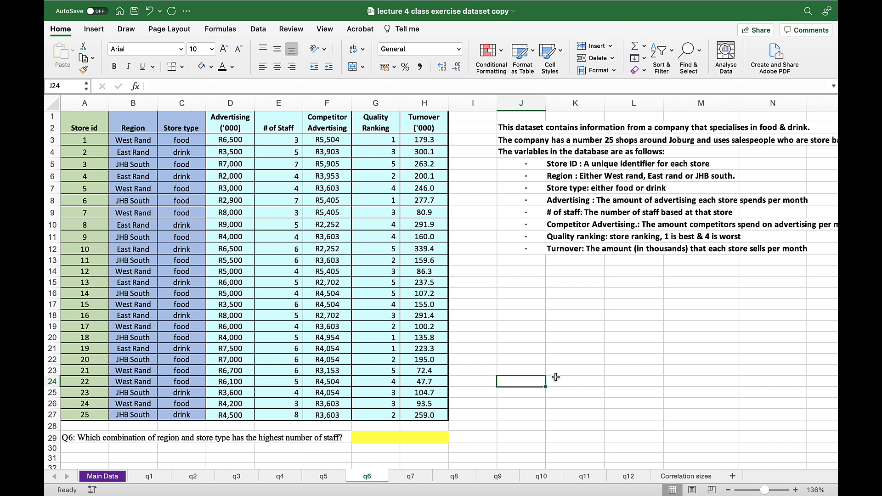
Step: Open the q6 sheet and fill the Region, Store type and # of staff descriptions in J6:K6, J7:K7 and J9:K9 with yellow
drag(508, 178, 555, 181)
click(211, 67)
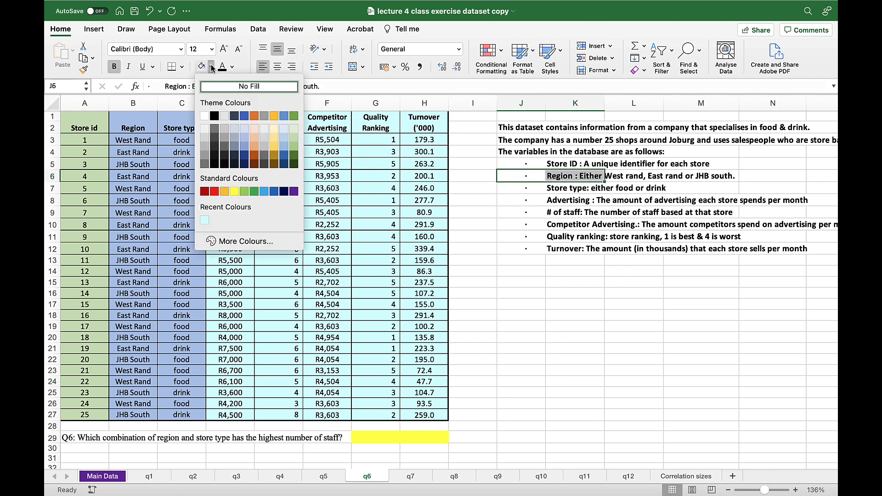
click(234, 191)
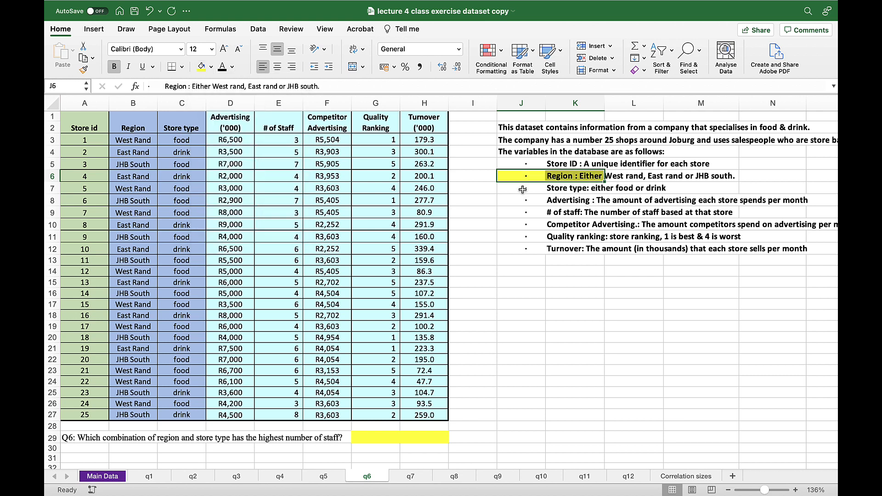
drag(508, 190, 564, 193)
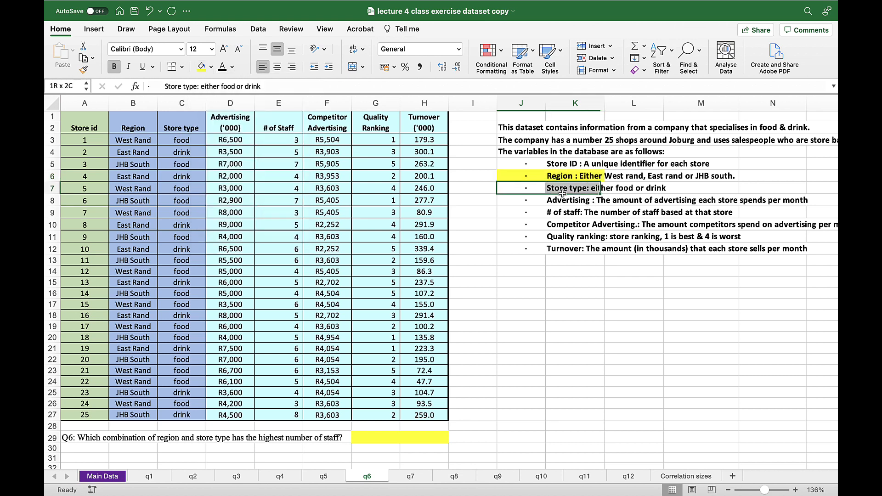
click(201, 68)
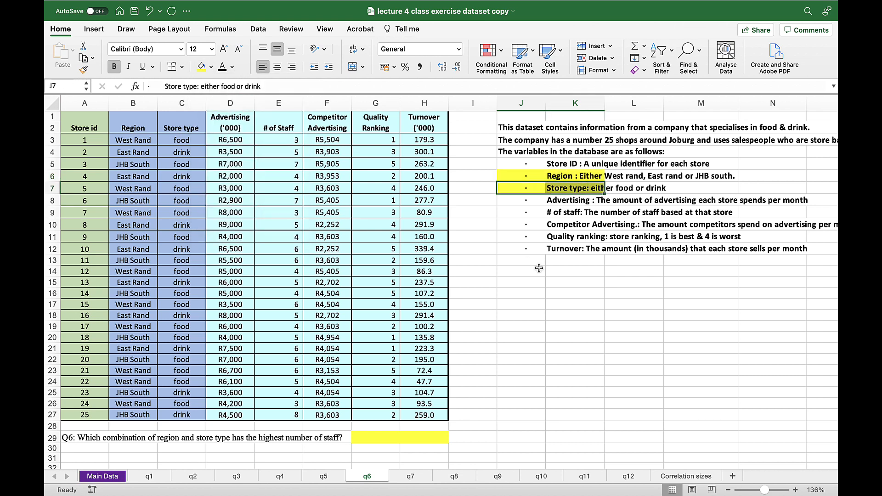
click(513, 212)
drag(513, 211, 577, 212)
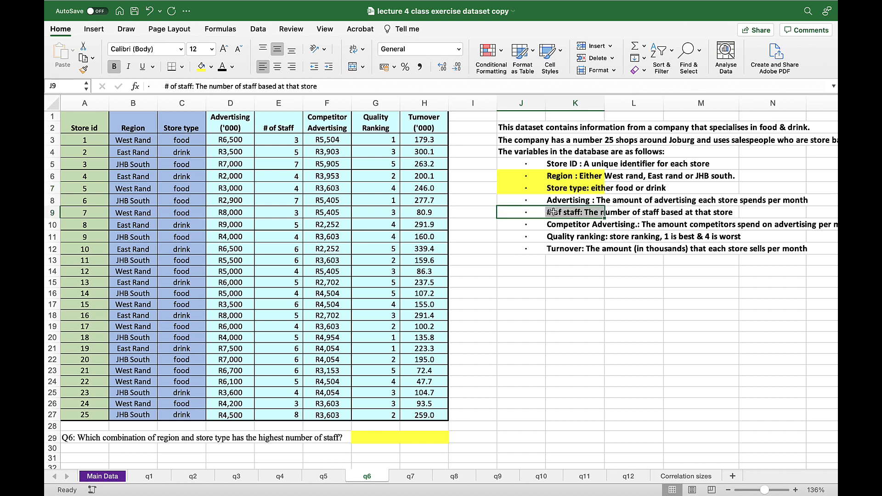
click(201, 68)
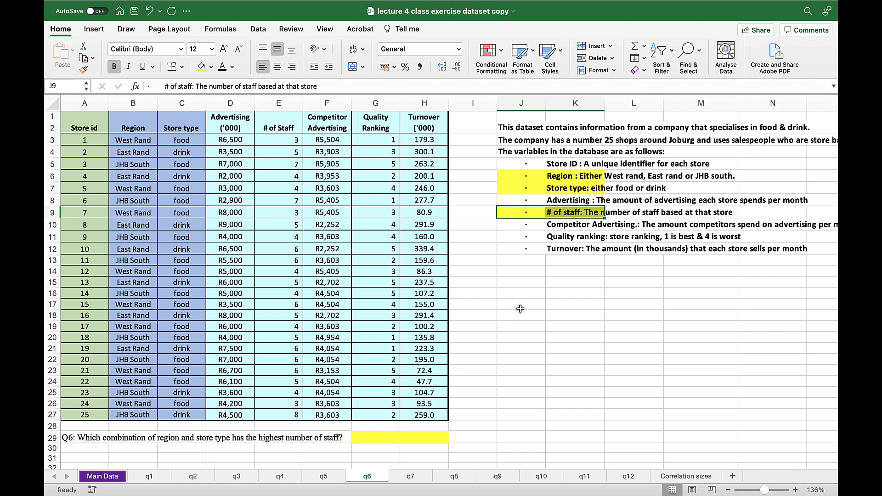
Step: Create a pivot table from A1:H27 at J15 on the existing q6 sheet
click(509, 283)
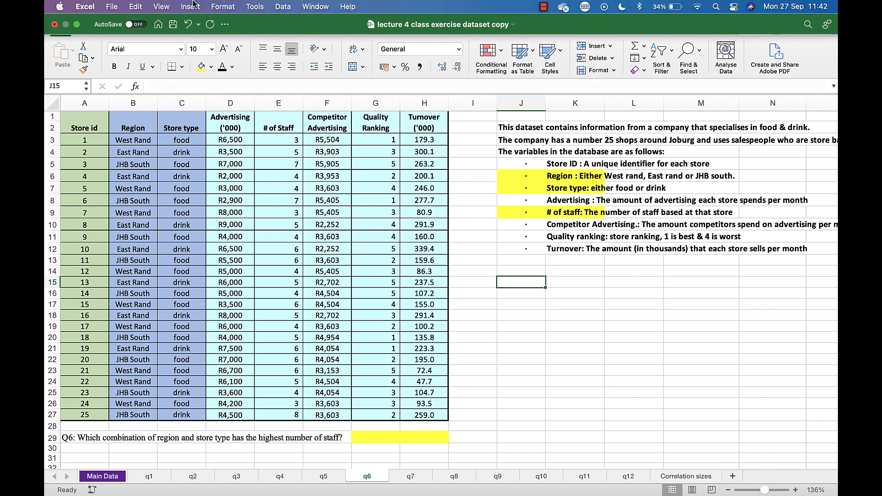
click(94, 29)
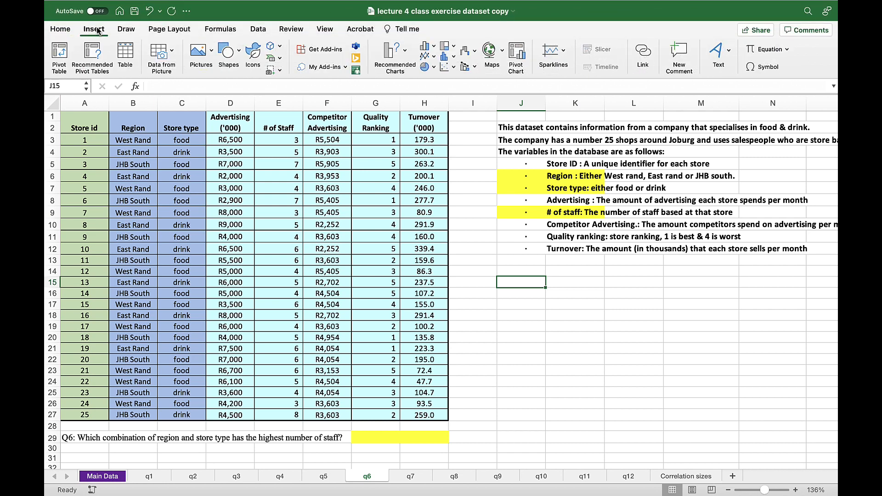
click(59, 58)
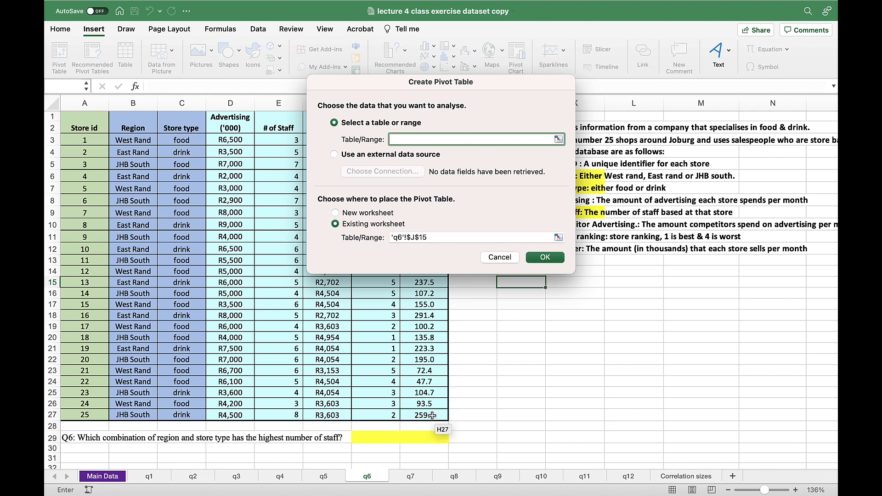
drag(431, 415, 45, 17)
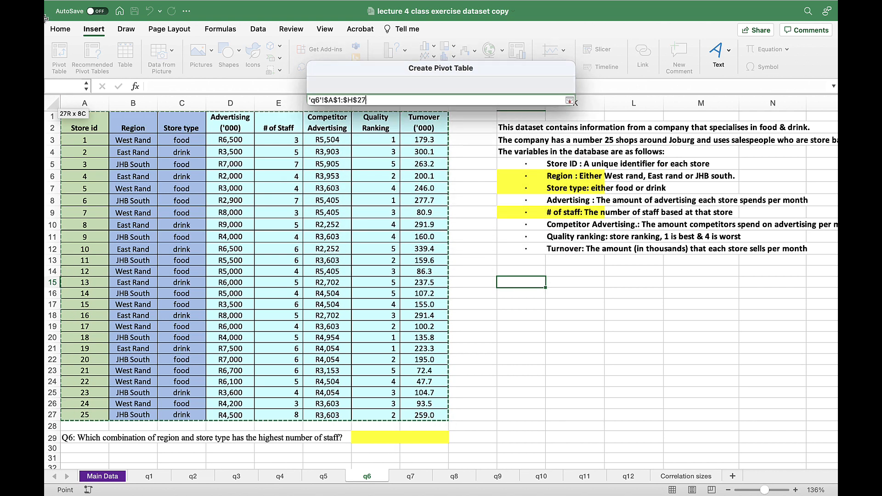
click(548, 257)
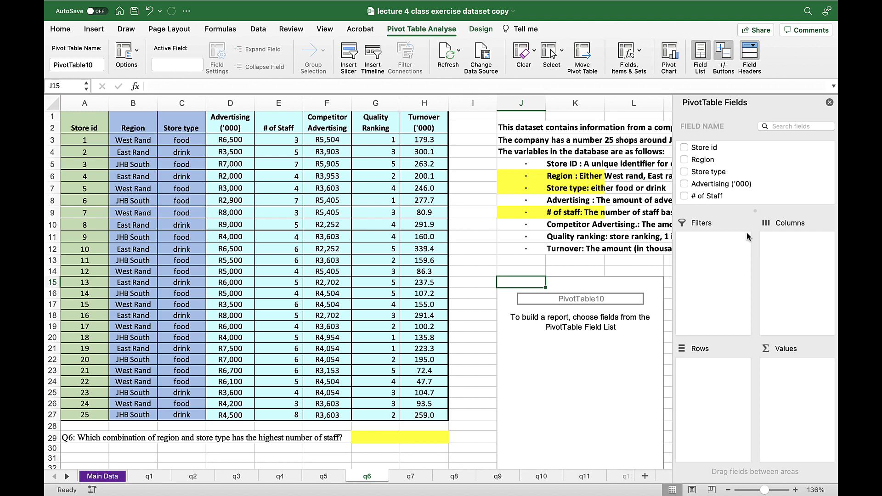
Step: Set the pivot table's rows to Region and then Store type, with the sum of # of Staff as values
click(686, 159)
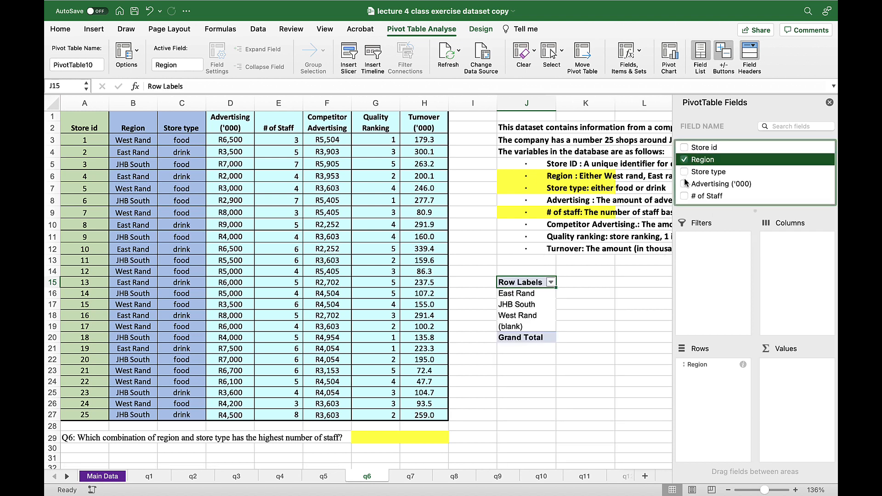
click(685, 173)
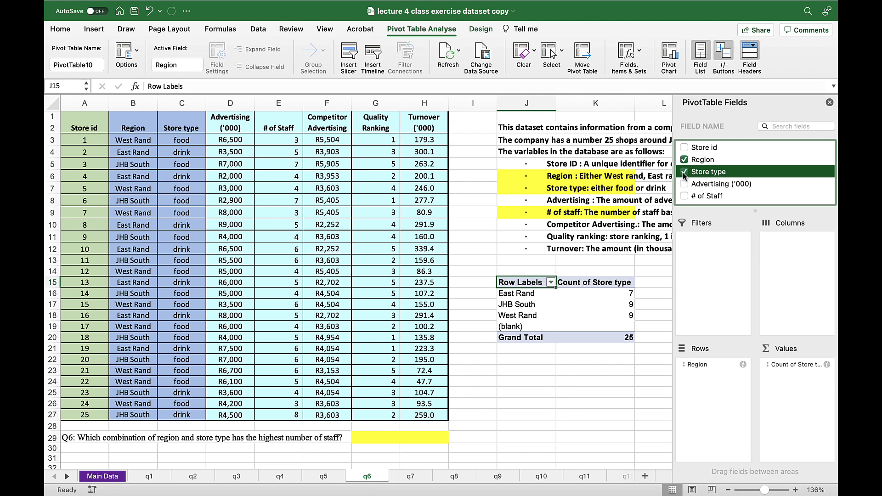
click(684, 197)
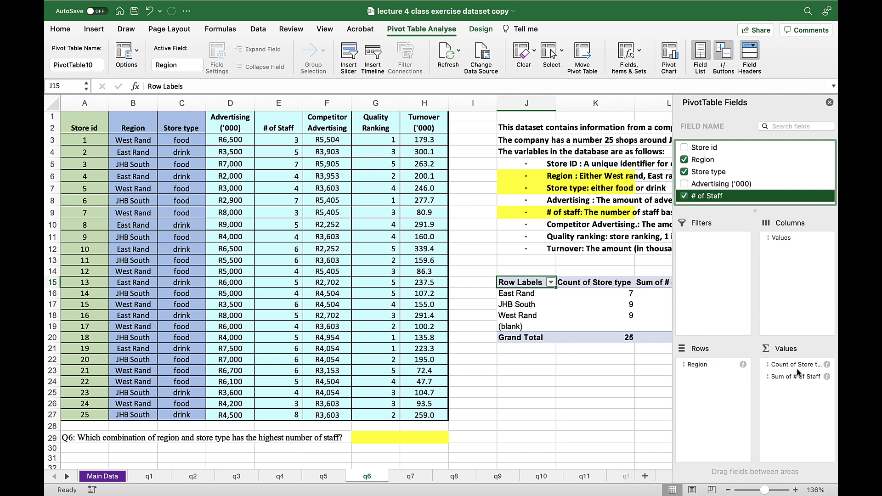
drag(796, 365, 713, 380)
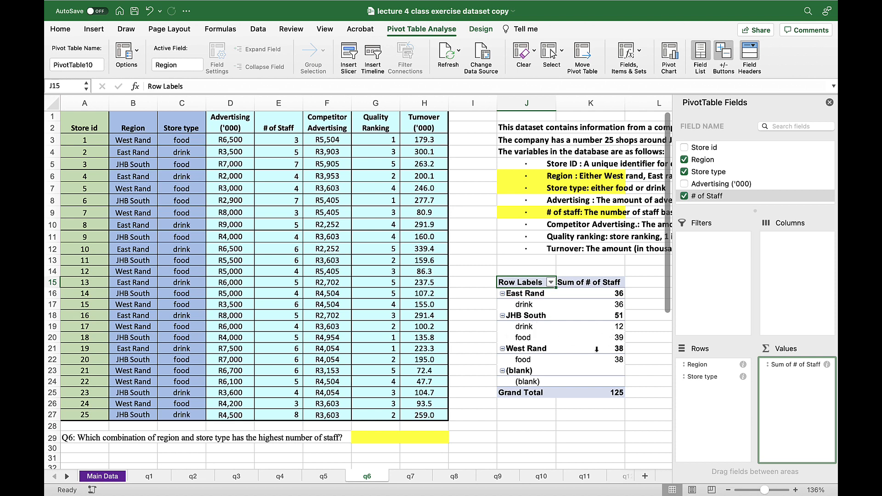
Step: Change the font colour of the JHB-South - Food answer in G29 to black
click(368, 436)
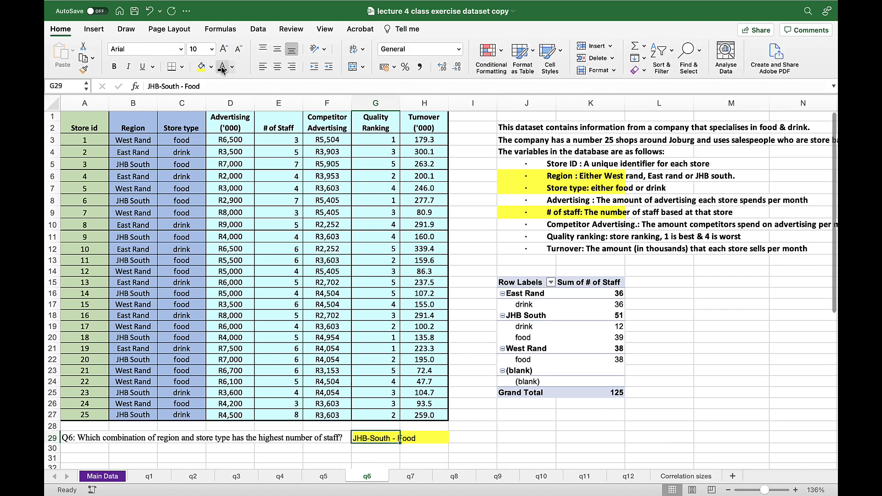
click(692, 340)
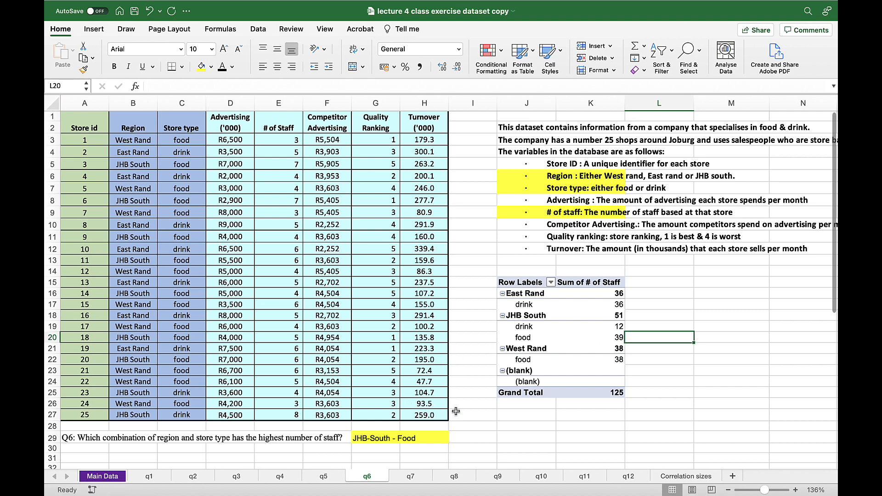
Step: Open the q7 sheet and fill the # of staff, Region and Store type descriptions in J9:K9, J6:K6 and J7:K7 with yellow
click(410, 477)
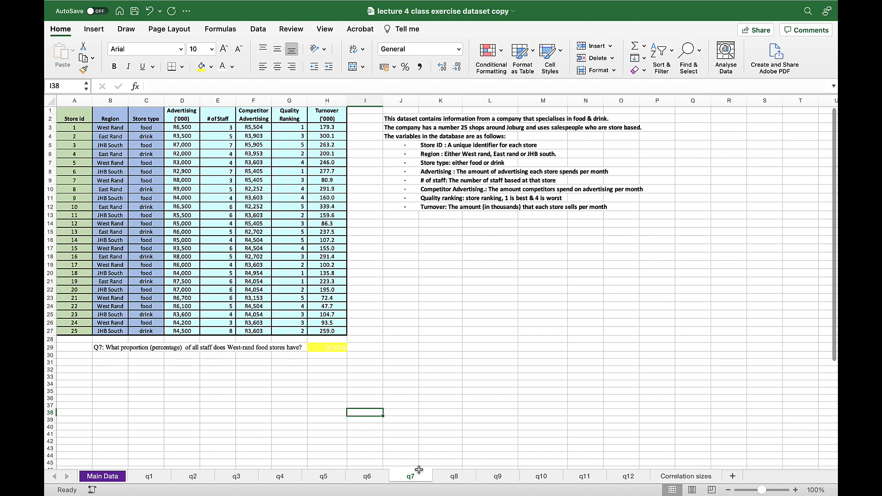
key(ctrl+Right)
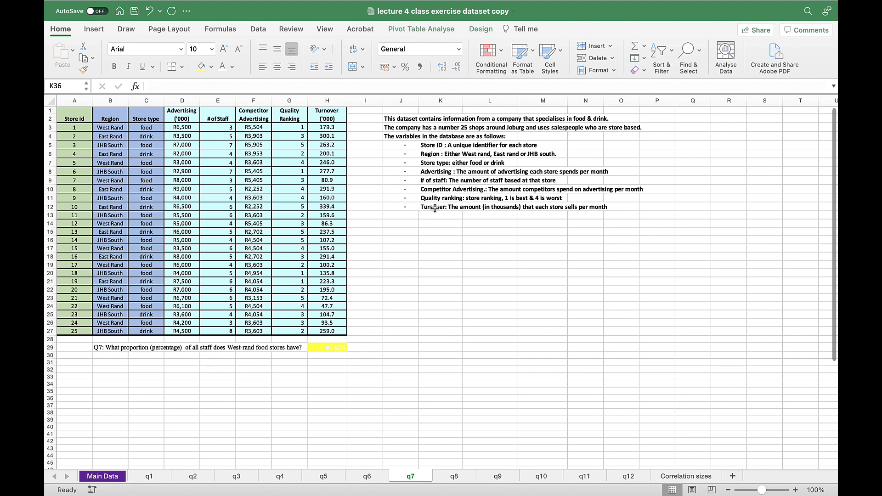
click(403, 180)
click(403, 180)
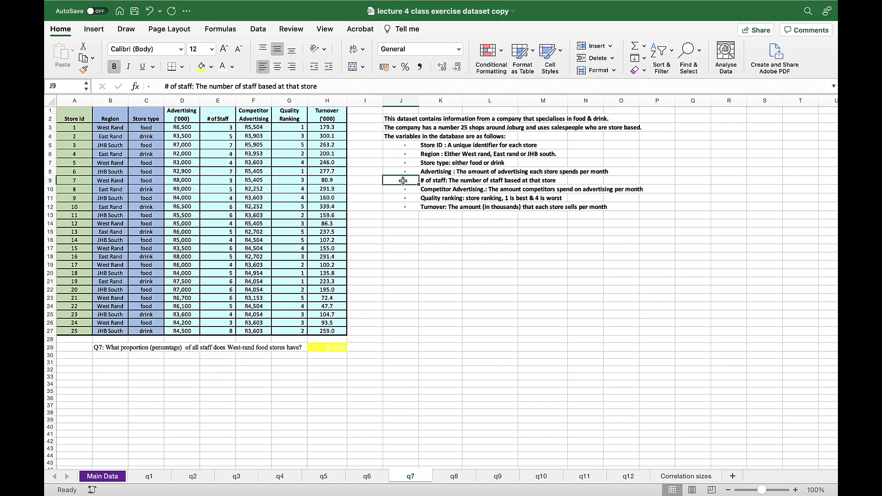
drag(403, 180, 455, 181)
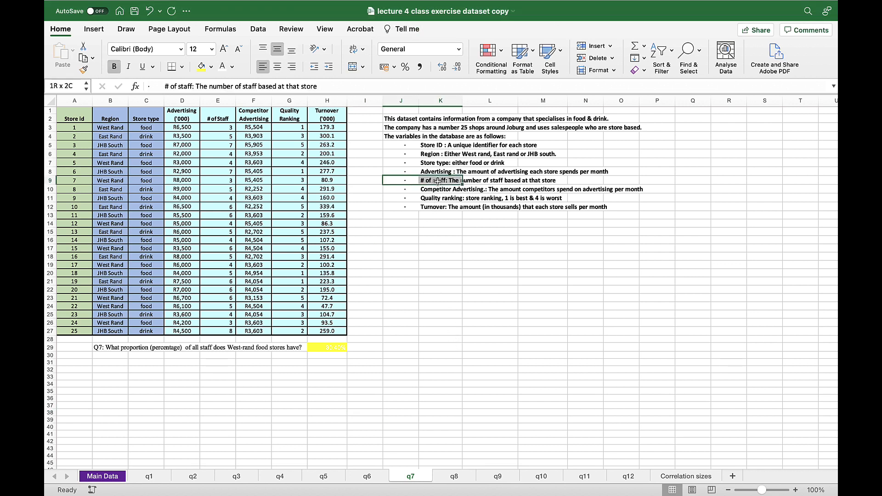
click(202, 68)
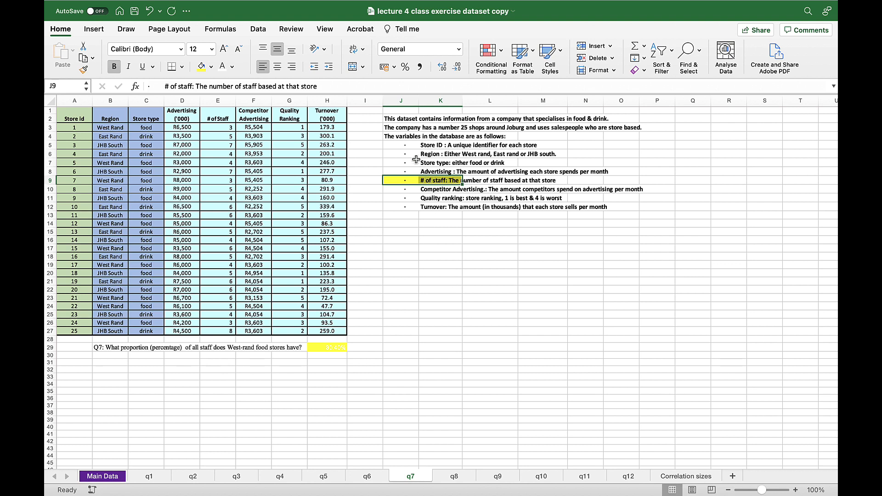
drag(399, 153, 432, 153)
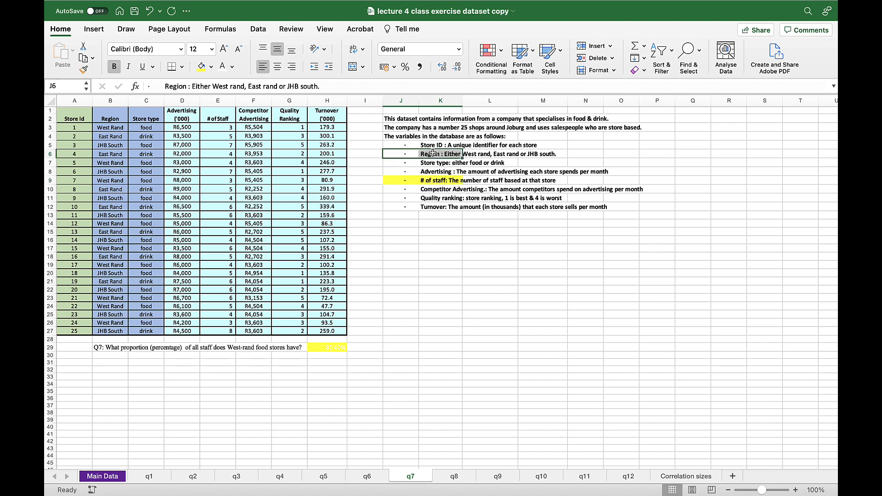
click(202, 66)
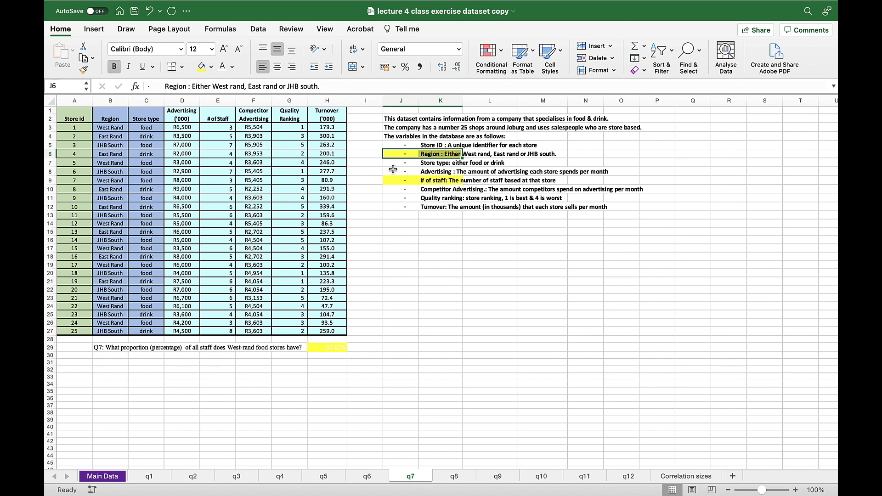
drag(391, 164, 442, 163)
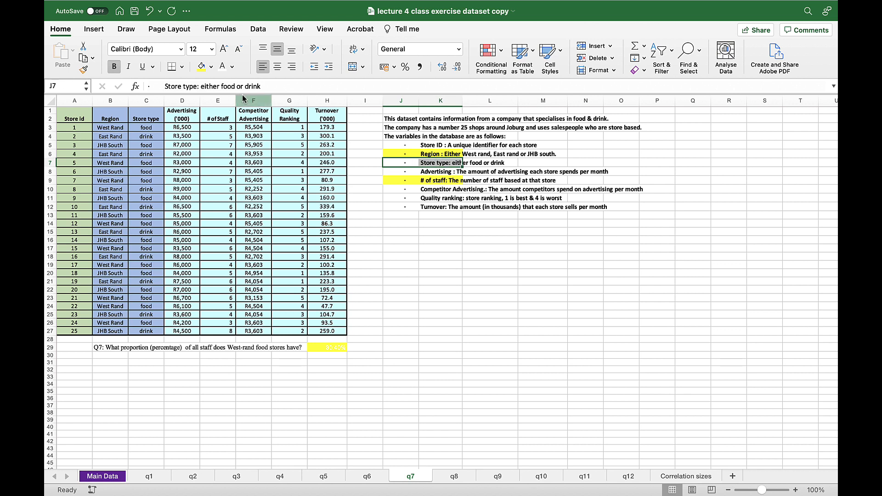
click(201, 66)
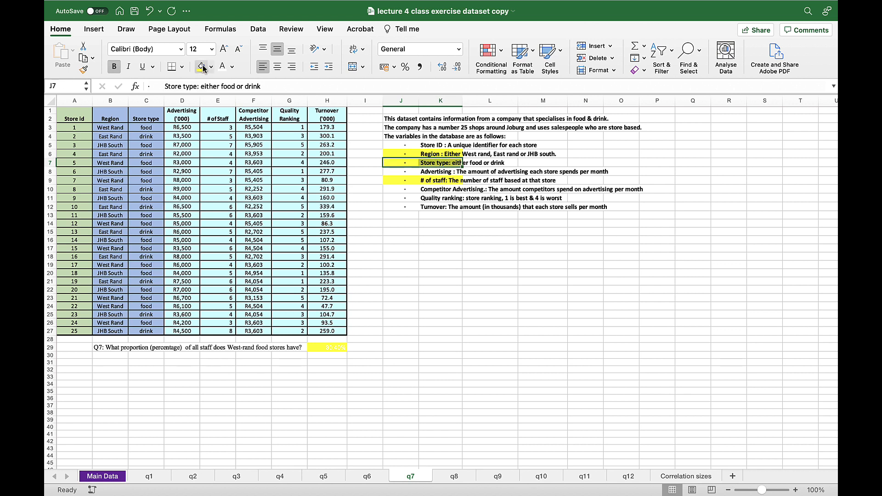
click(545, 321)
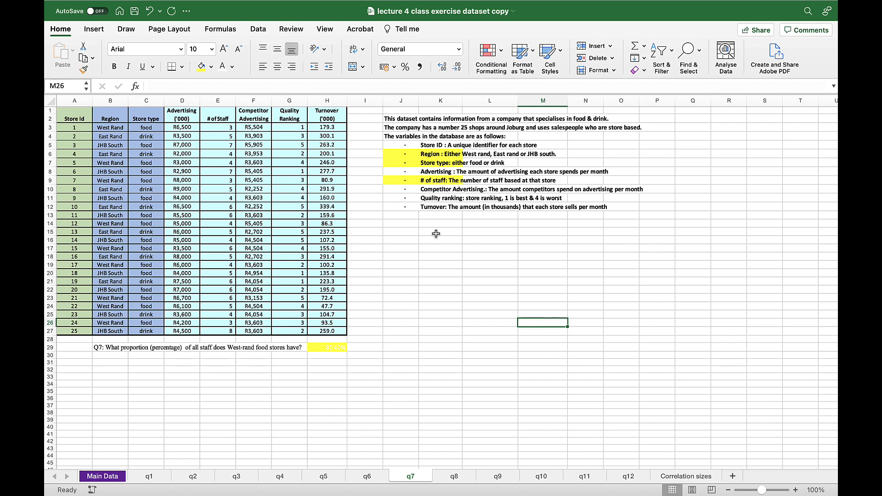
Step: Create a pivot table from A1:H27 at J15 on the existing q7 sheet
click(403, 232)
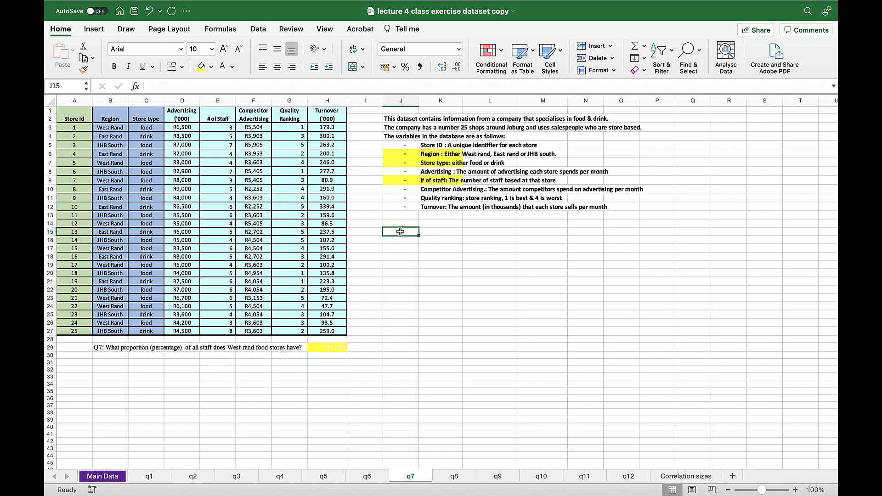
click(95, 29)
click(64, 56)
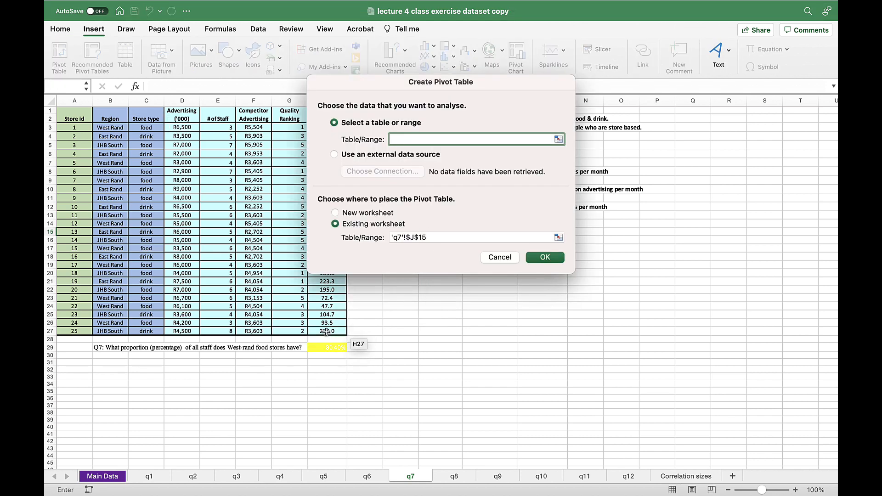
drag(327, 331, 67, 85)
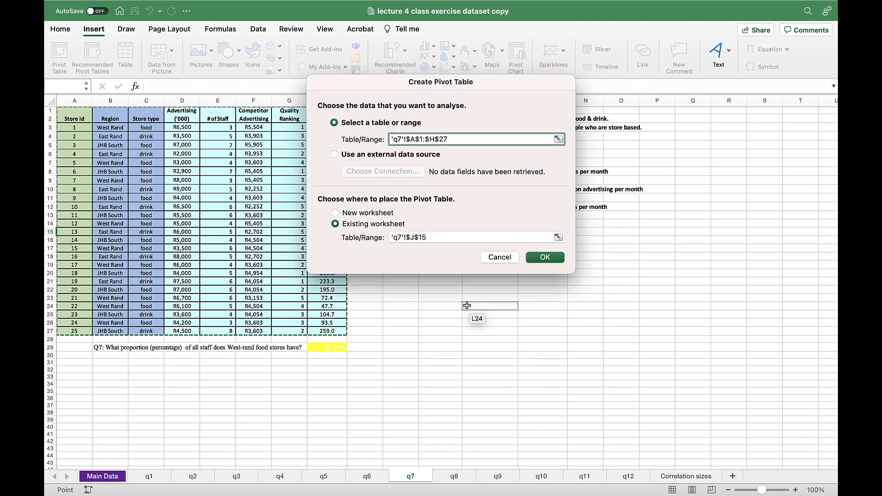
click(547, 259)
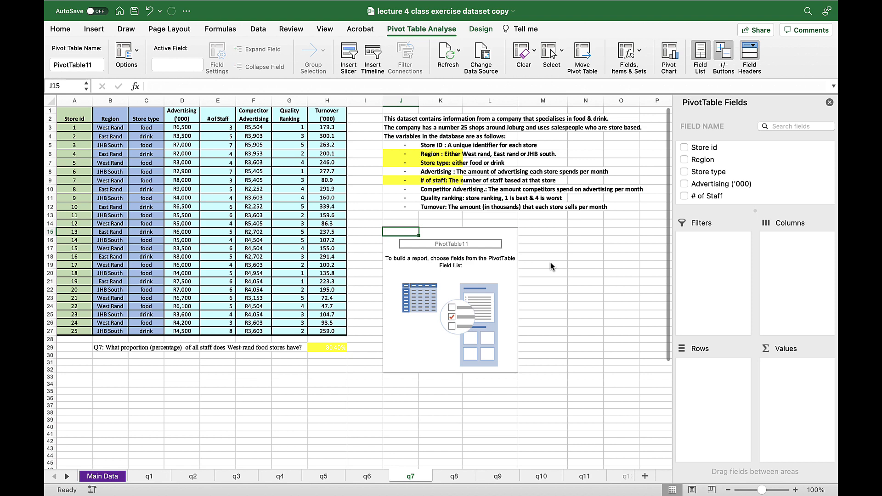
Step: Set the new pivot table's rows to Region and then Store type, with only the sum of # of Staff as values
click(684, 160)
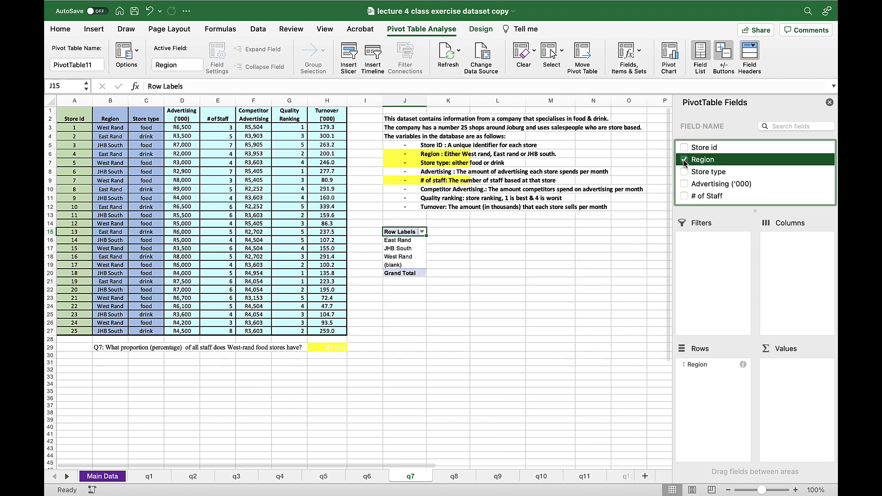
click(685, 171)
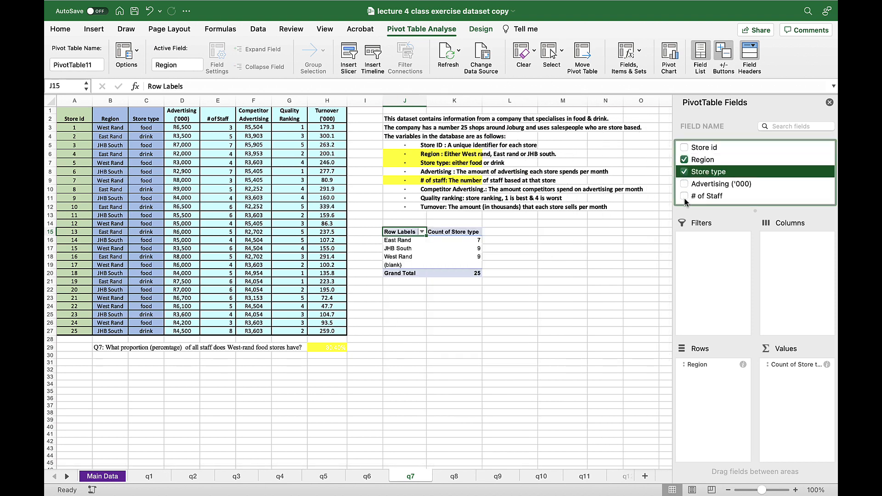
click(684, 196)
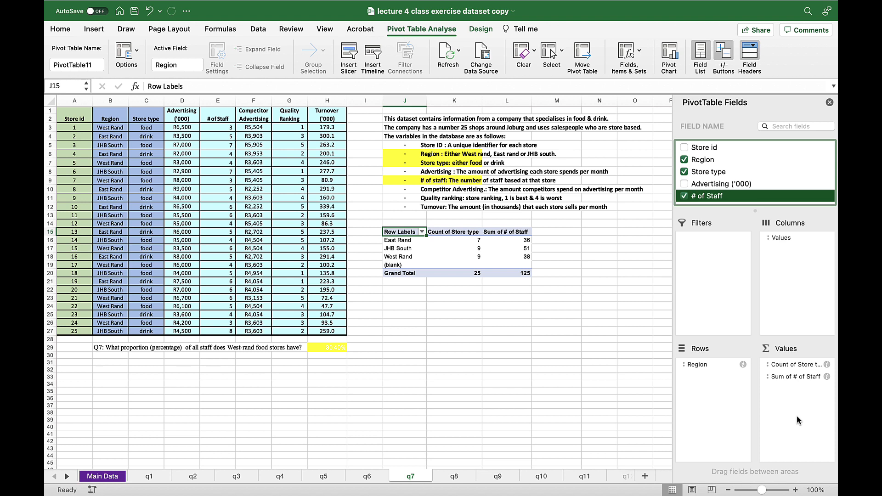
drag(783, 366, 716, 380)
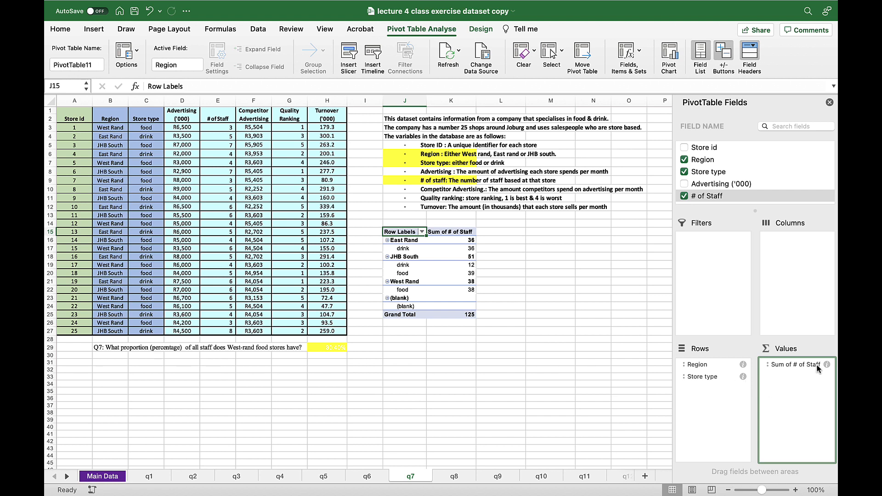
Step: Show the pivot table's Sum of # of Staff values as % of Grand Total
click(803, 367)
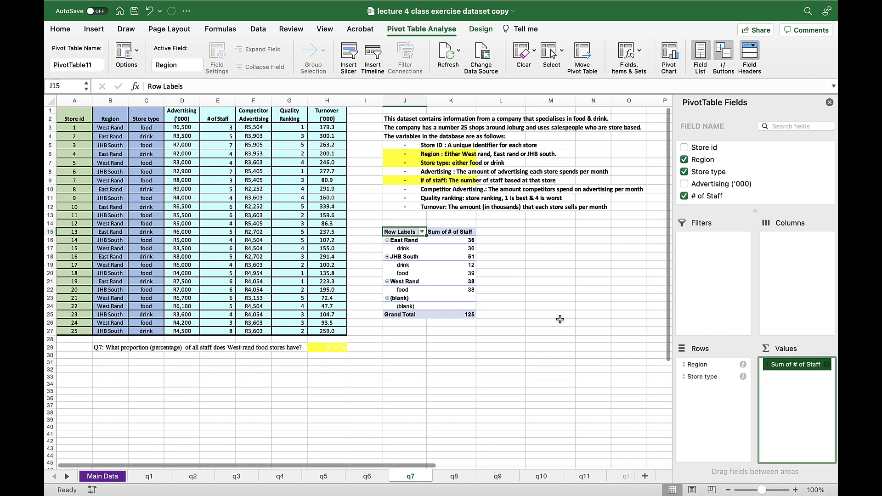
double_click(443, 233)
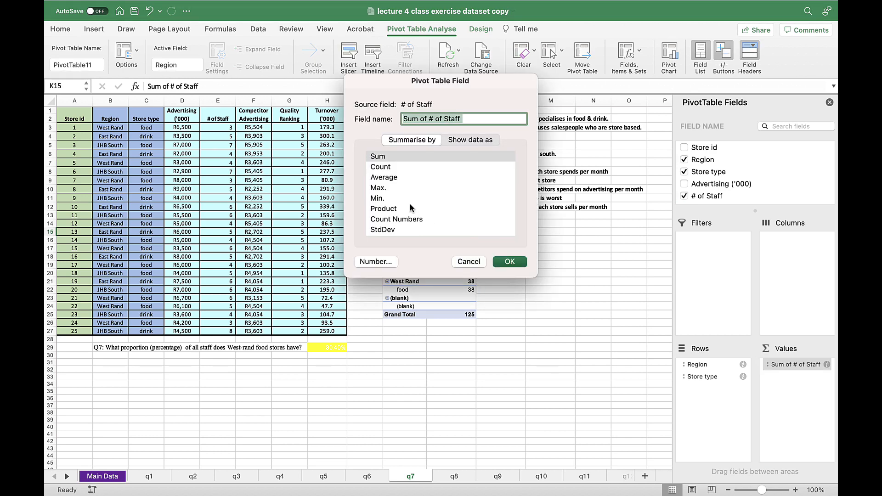
scroll(422, 208, down, 2)
scroll(423, 209, up, 2)
scroll(423, 208, down, 3)
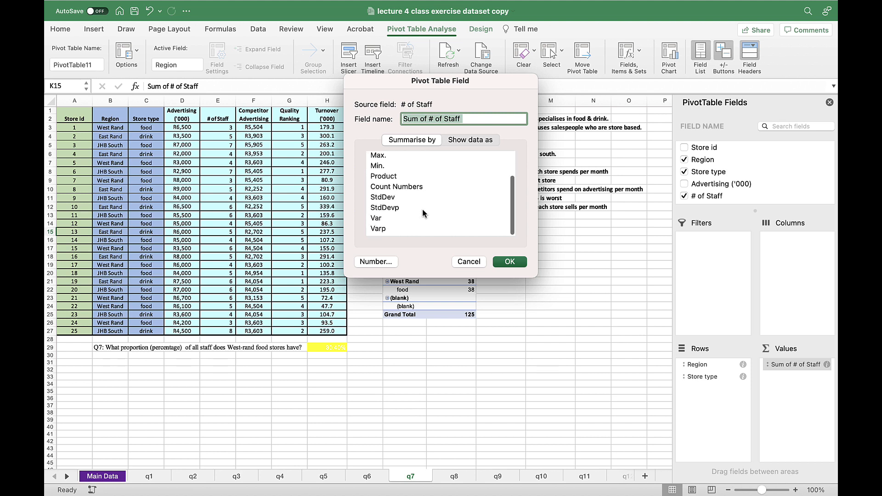
scroll(423, 208, up, 2)
scroll(422, 208, up, 1)
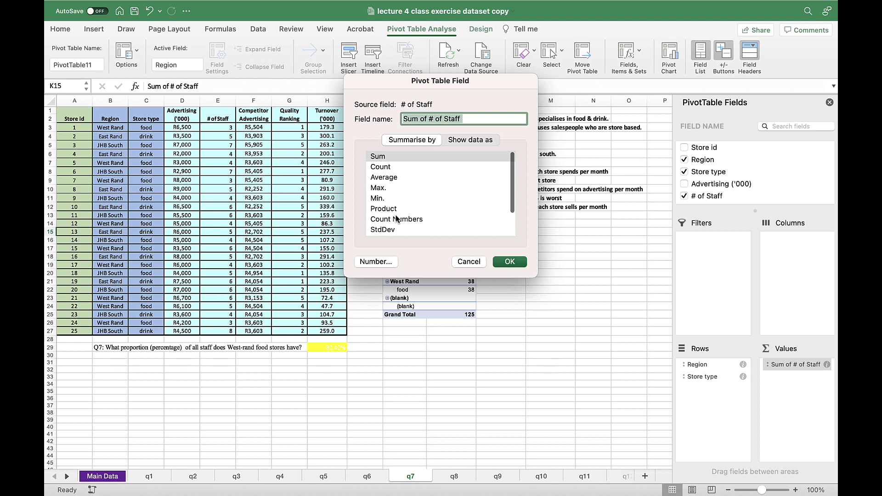
scroll(396, 218, down, 3)
scroll(395, 214, up, 3)
click(471, 139)
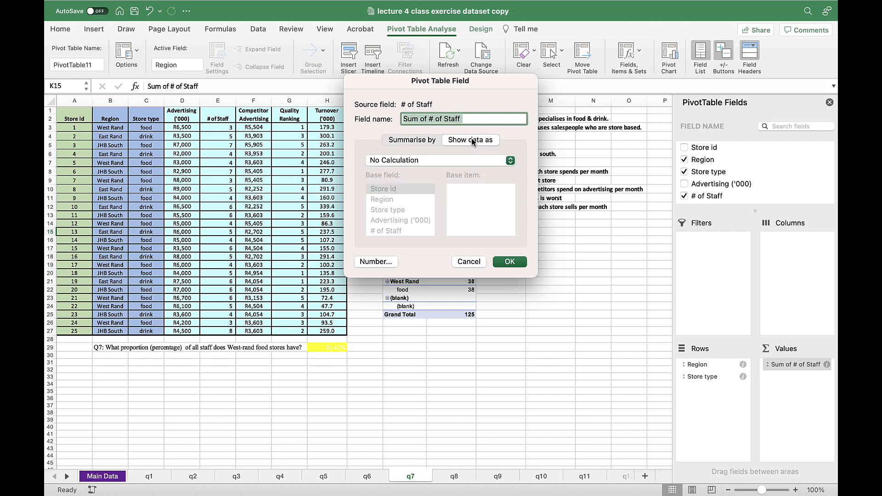
click(509, 163)
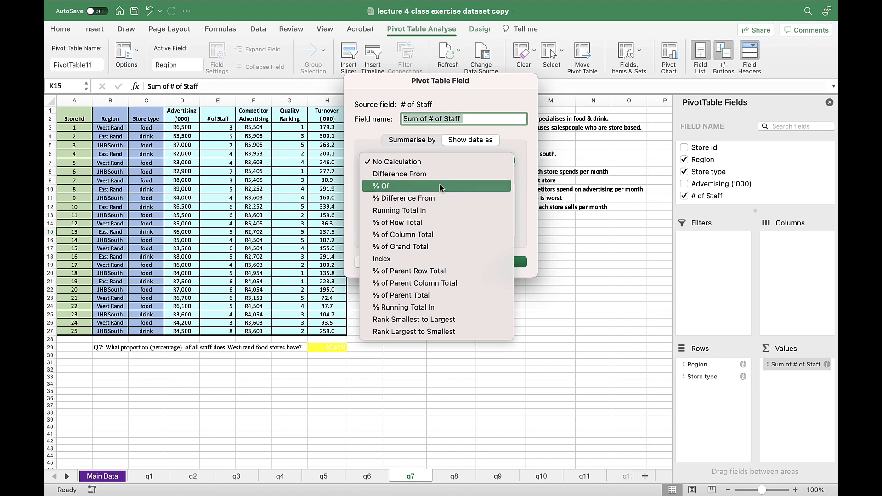
click(428, 247)
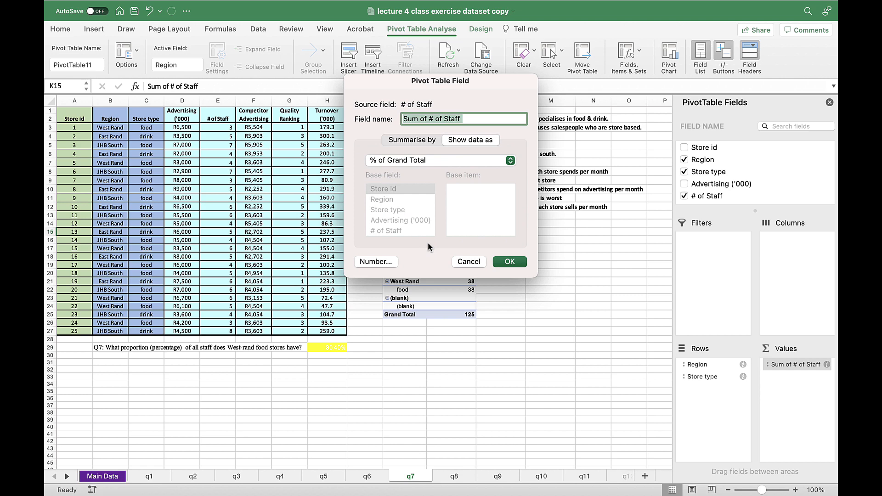
click(510, 262)
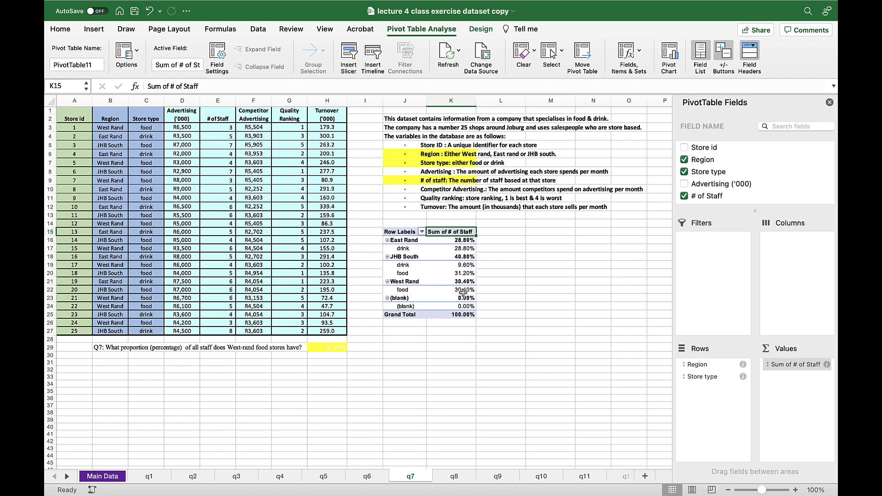
Step: Change the font colour of the West Rand food staff percentage answer in H29 to black
click(333, 346)
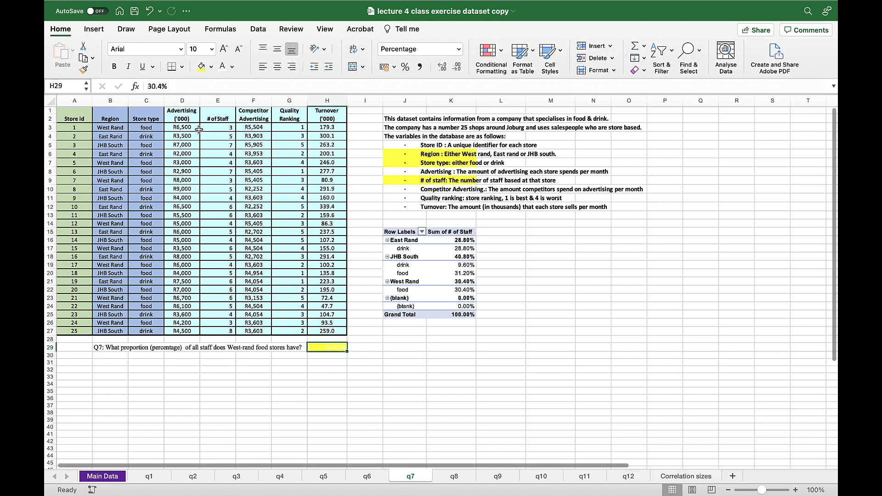
click(232, 66)
click(235, 116)
click(594, 322)
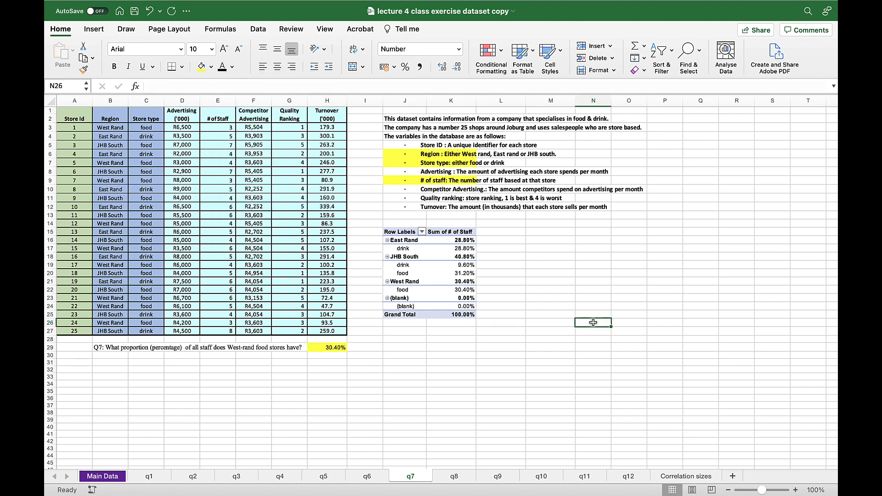